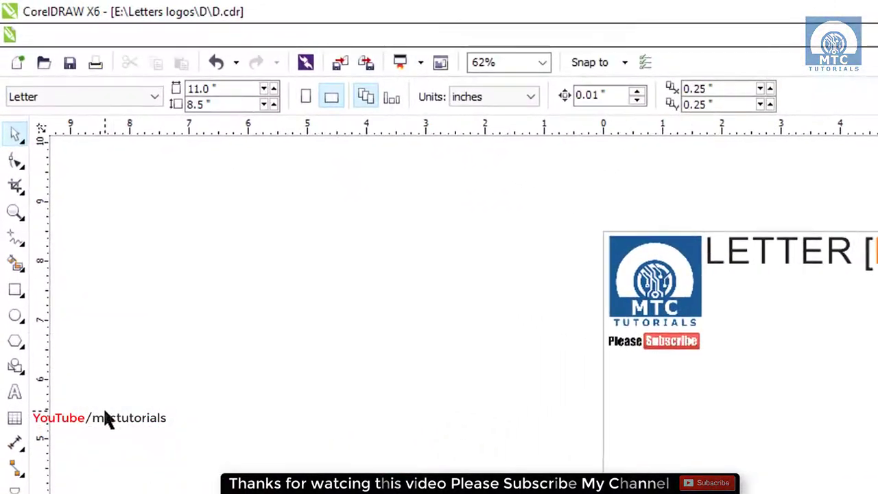
# At 125% zoom, draw a tall narrow rectangle, about 0.95 by 3.19 inches, as the D's stem.
pyautogui.click(14, 292)
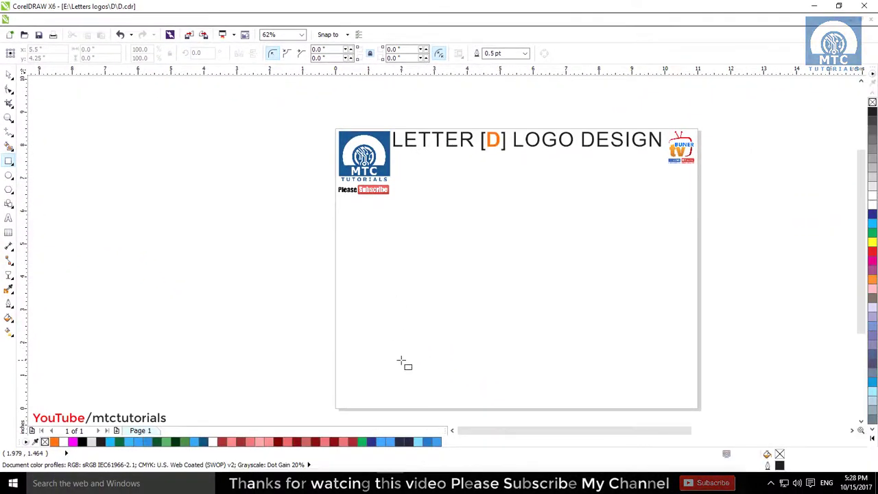
pyautogui.scroll(3, 400, 378)
pyautogui.moveTo(372, 155); pyautogui.dragTo(436, 365)
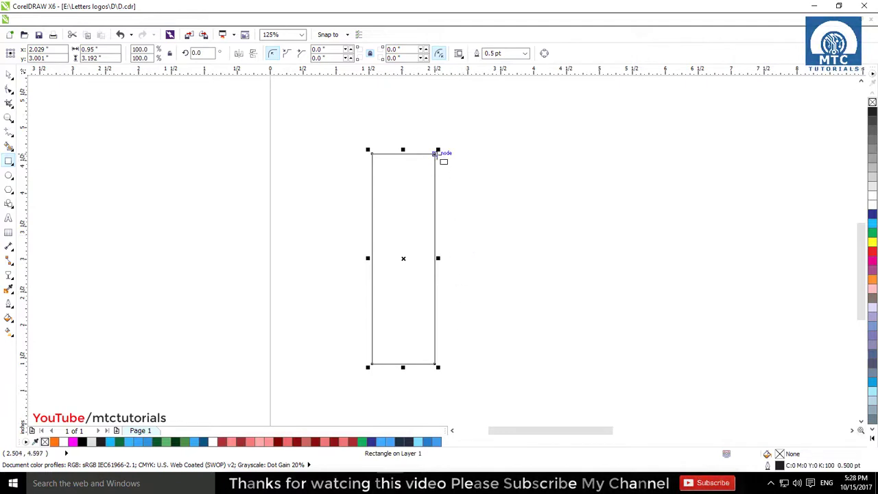
# Draw a top bar from the stem's top-right corner and add a vertical guide at its right edge.
pyautogui.moveTo(435, 153); pyautogui.dragTo(543, 198)
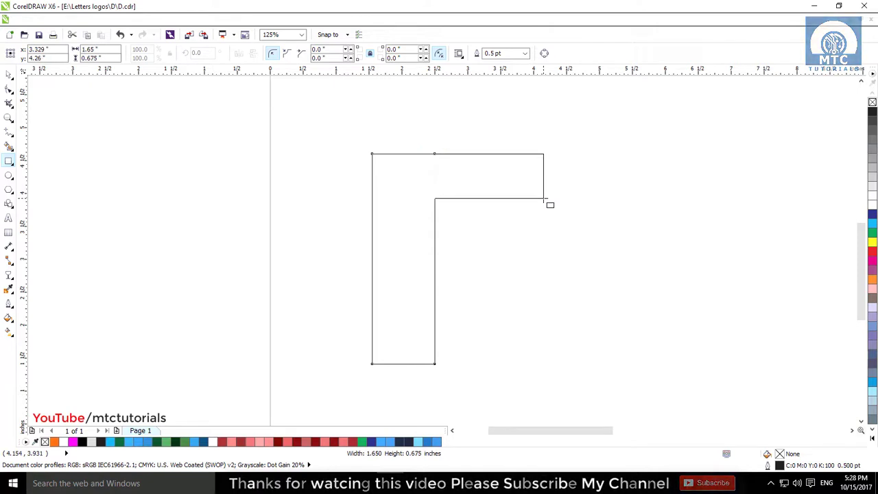
pyautogui.moveTo(545, 199); pyautogui.dragTo(544, 199)
pyautogui.moveTo(23, 165)
pyautogui.mouseDown()
pyautogui.moveTo(563, 183)
pyautogui.moveTo(543, 194)
pyautogui.mouseUp()
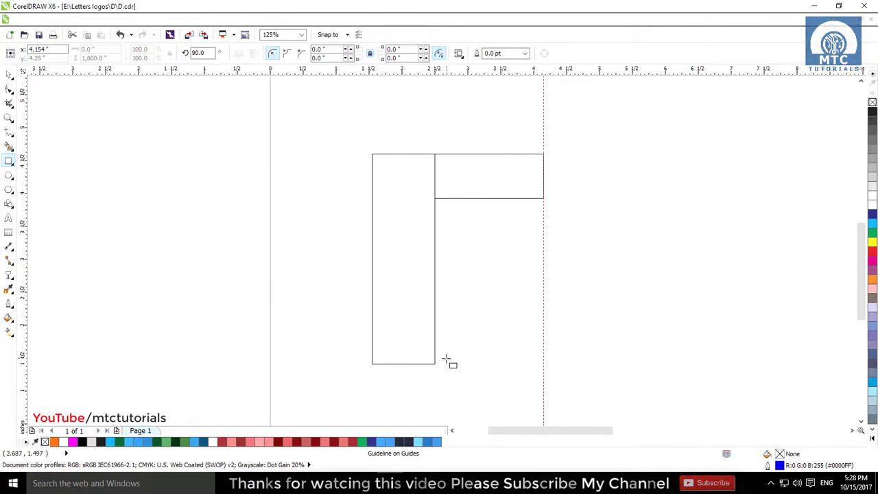
# Draw a bottom bar and a tall 0.95-inch right panel between the two bars.
pyautogui.moveTo(435, 364); pyautogui.dragTo(537, 320)
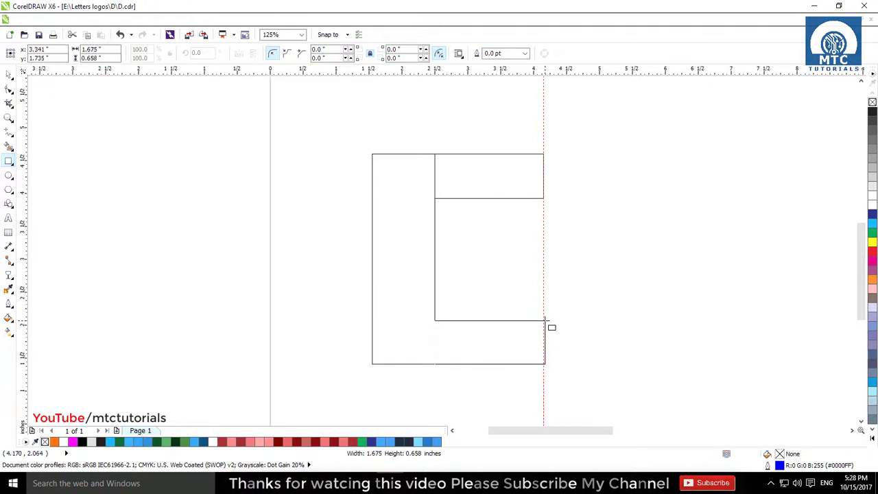
pyautogui.moveTo(544, 321); pyautogui.dragTo(543, 198)
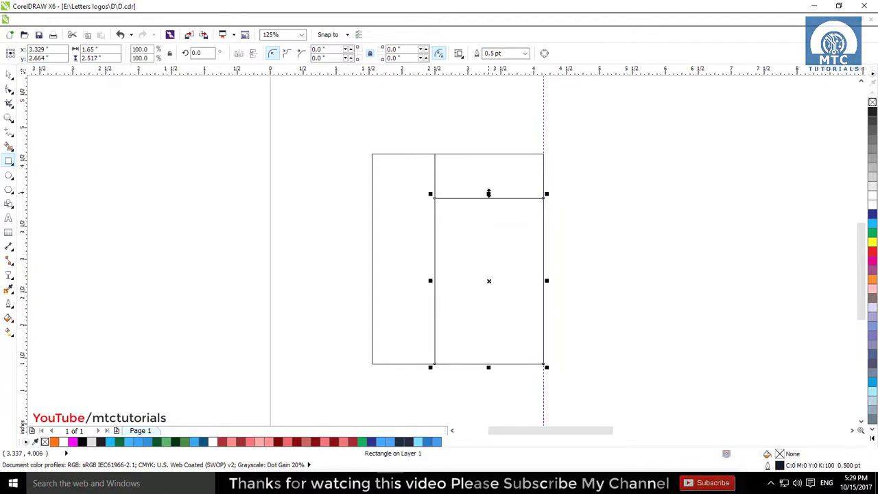
pyautogui.moveTo(488, 193); pyautogui.dragTo(521, 320)
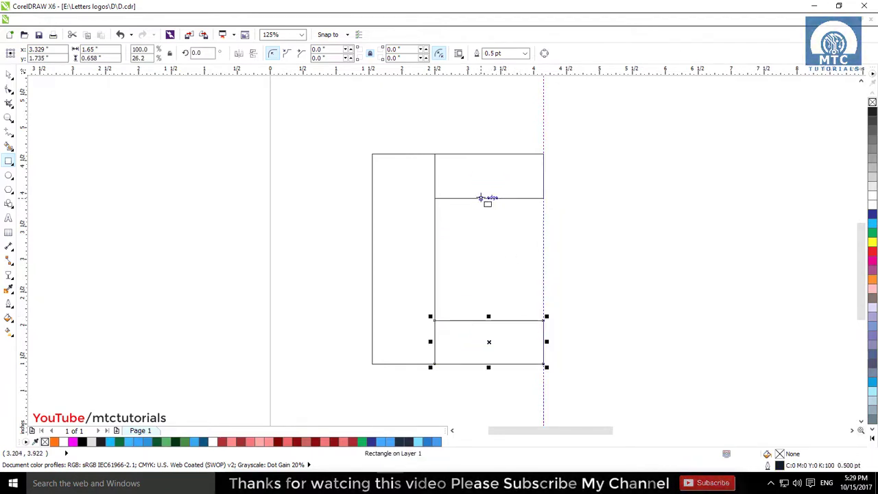
pyautogui.moveTo(481, 198); pyautogui.dragTo(544, 364)
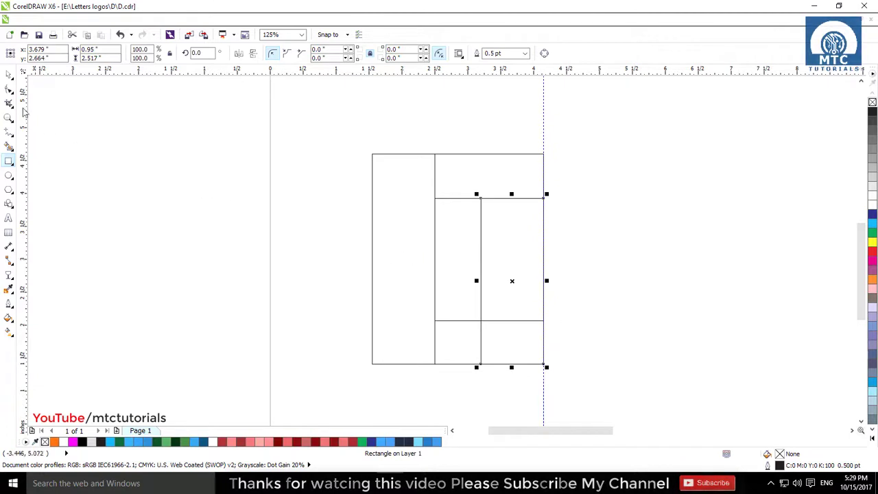
# Delete the vertical guideline.
pyautogui.click(10, 74)
pyautogui.click(72, 137)
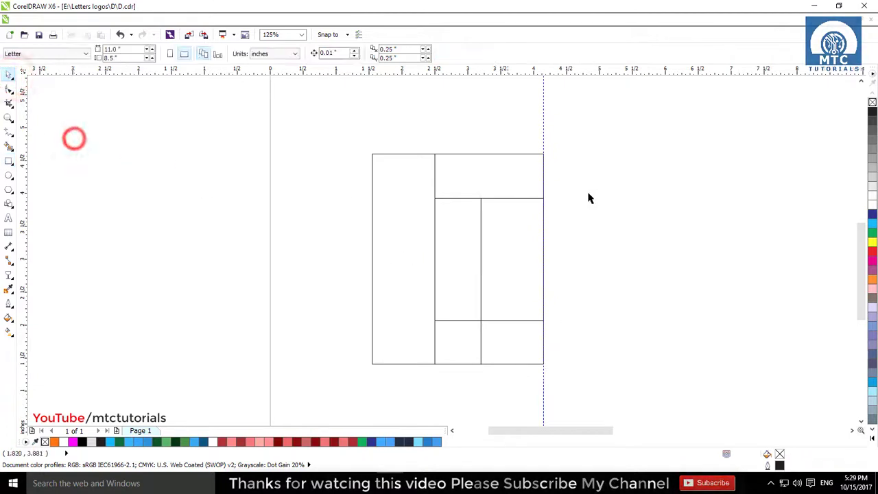
pyautogui.click(544, 141)
pyautogui.press('Delete')
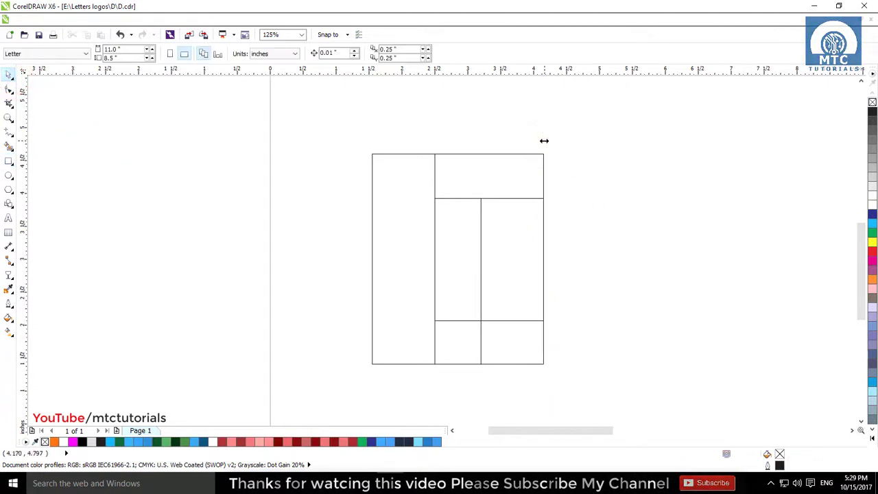
# Convert the top bar, bottom bar and tall right panel to curves via Arrange > Convert To Curves.
pyautogui.click(510, 173)
pyautogui.click(10, 90)
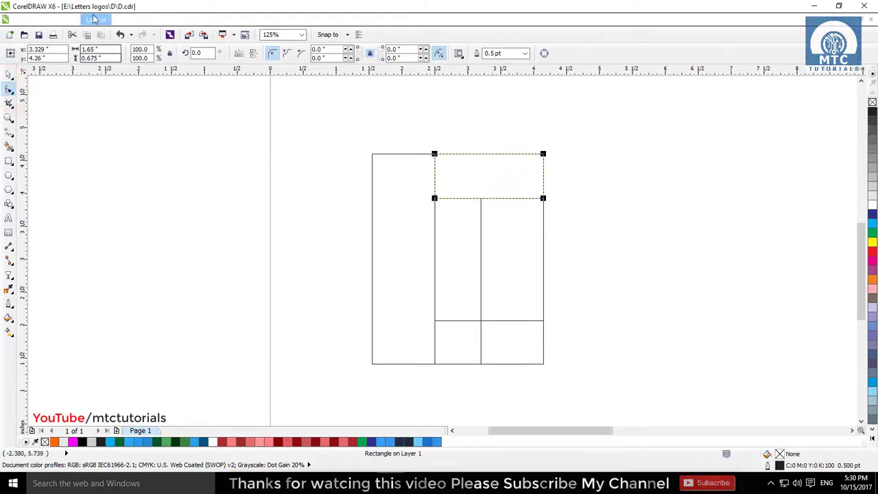
pyautogui.click(127, 20)
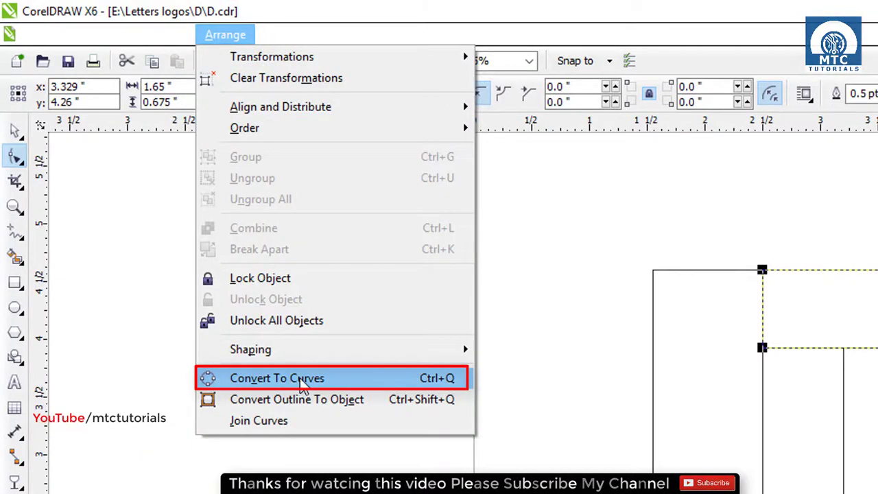
pyautogui.click(368, 388)
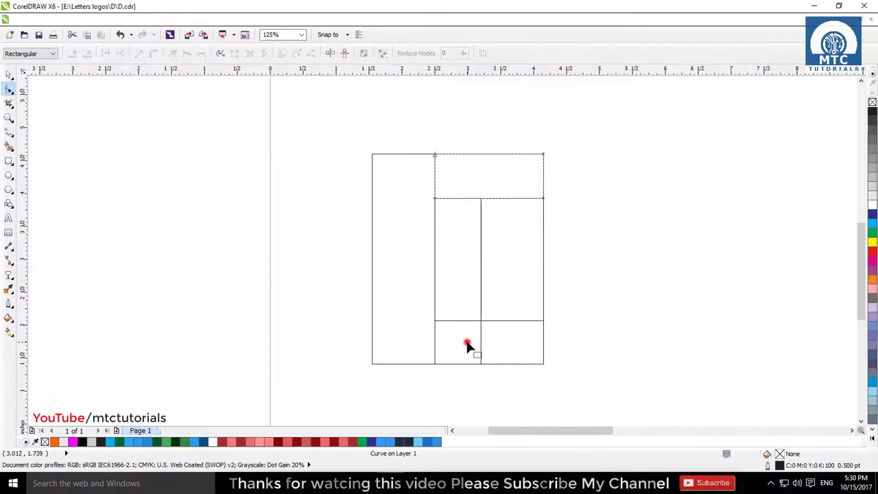
pyautogui.click(466, 343)
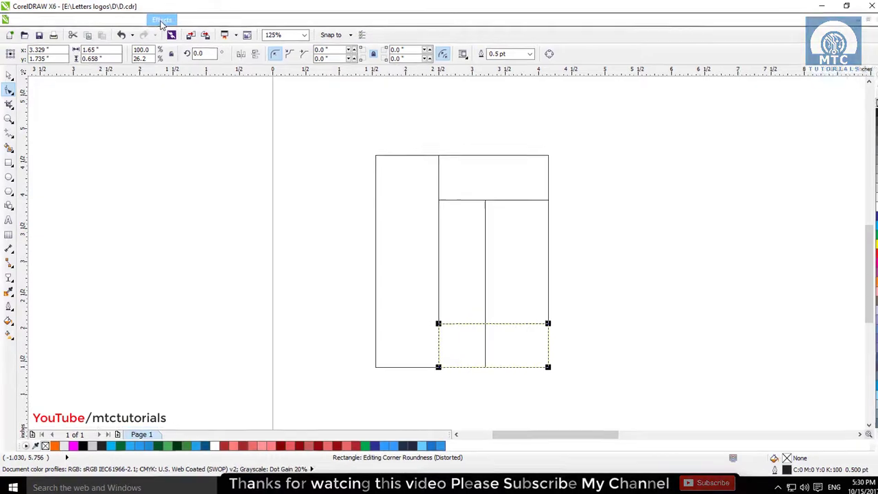
pyautogui.click(132, 20)
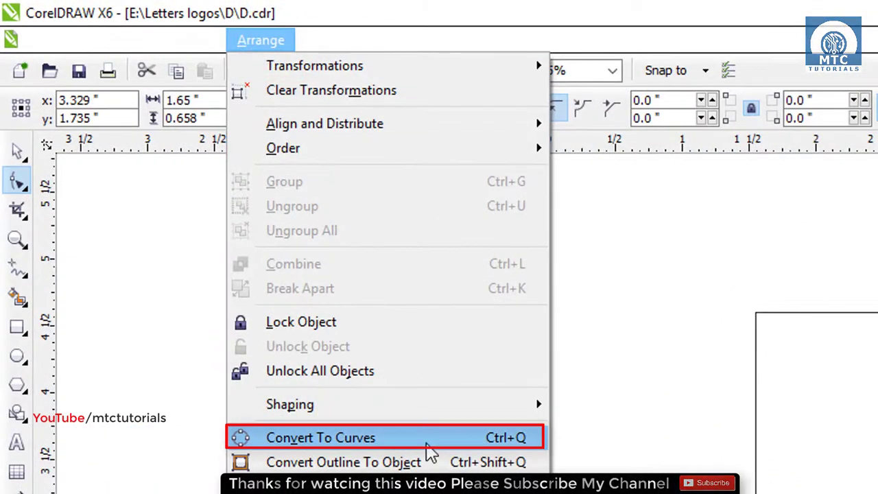
pyautogui.click(429, 452)
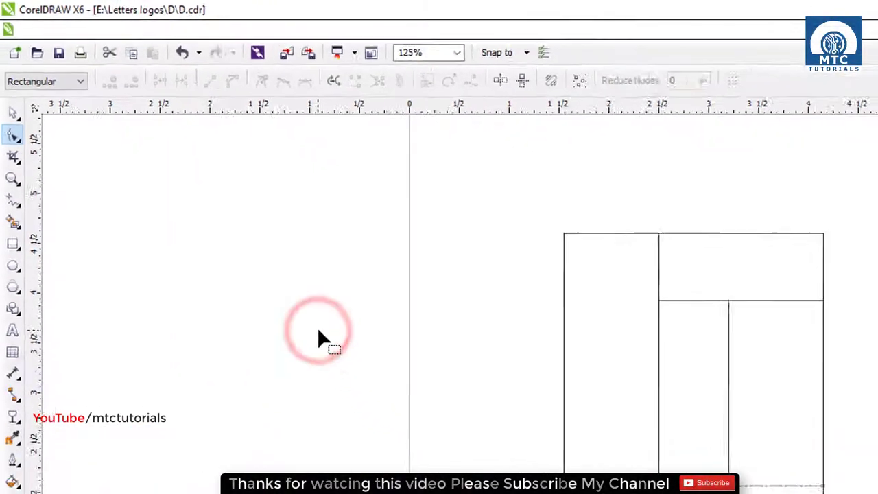
pyautogui.click(495, 258)
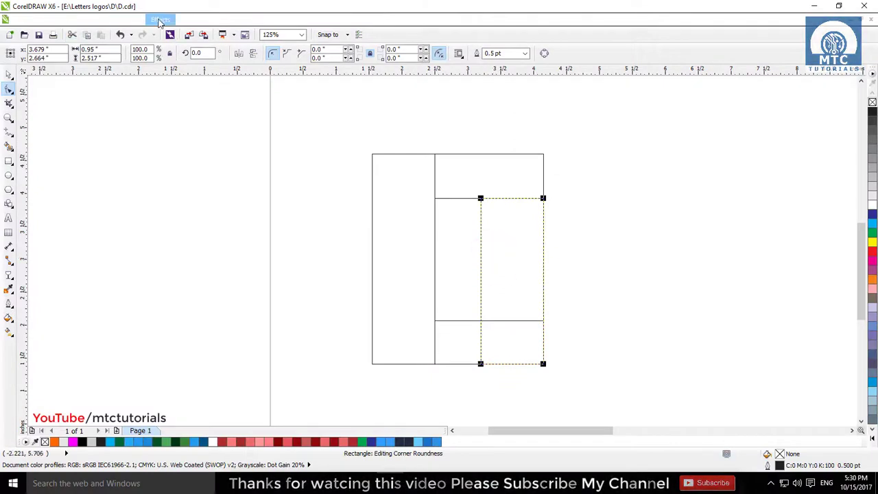
pyautogui.click(128, 20)
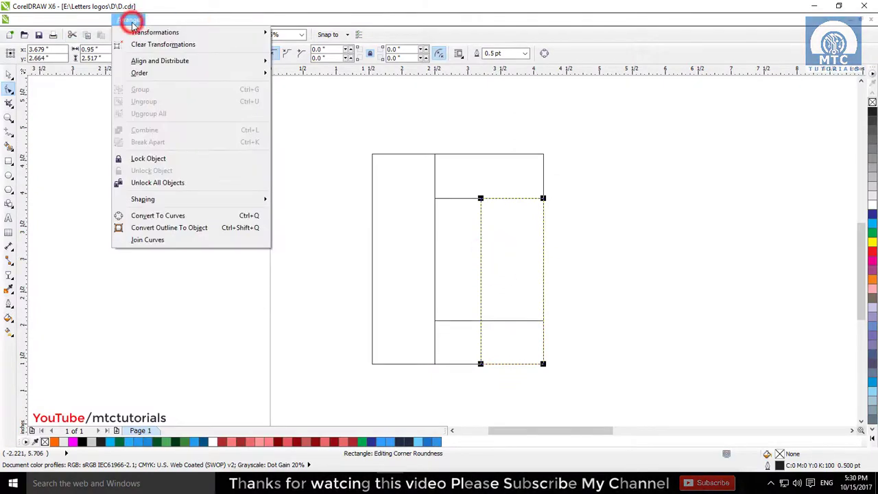
pyautogui.click(197, 216)
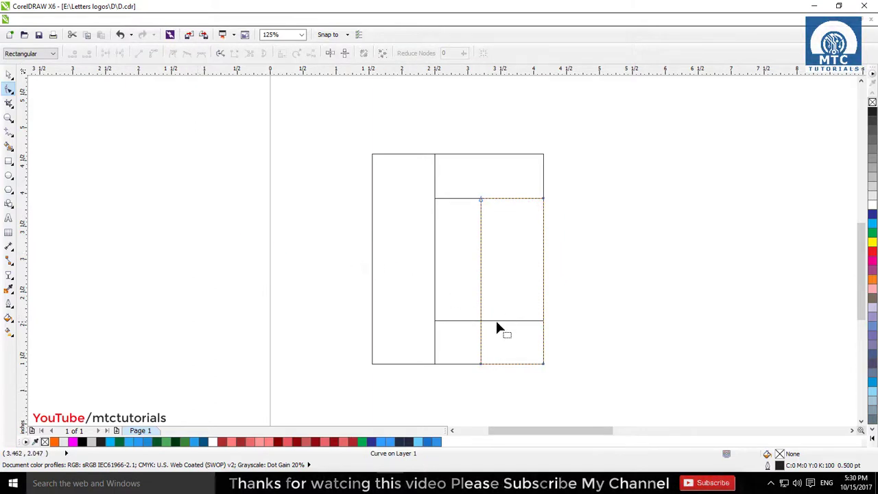
pyautogui.click(525, 174)
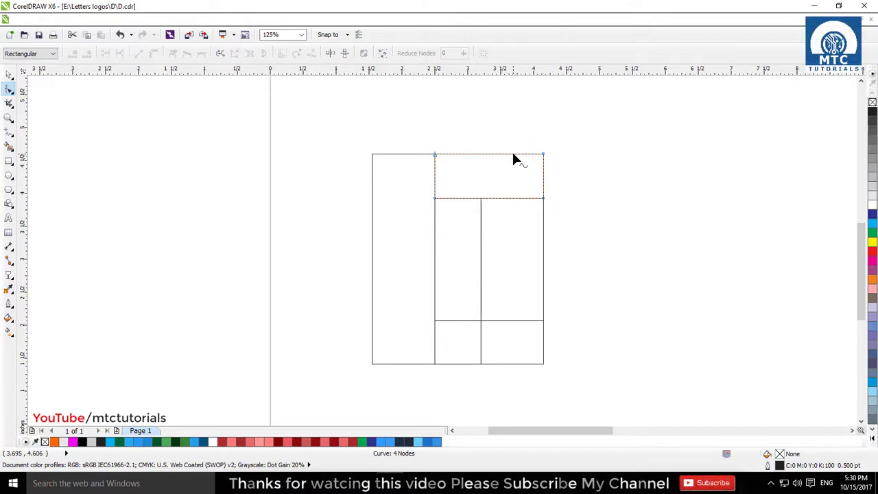
# Slant the top bar's top-right corner by adding a top-edge node and deleting the corner node.
pyautogui.click(510, 155)
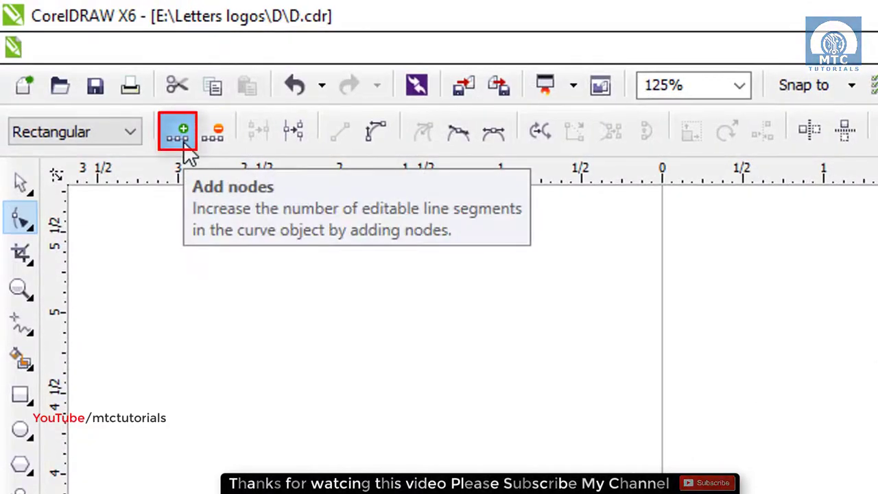
pyautogui.click(182, 138)
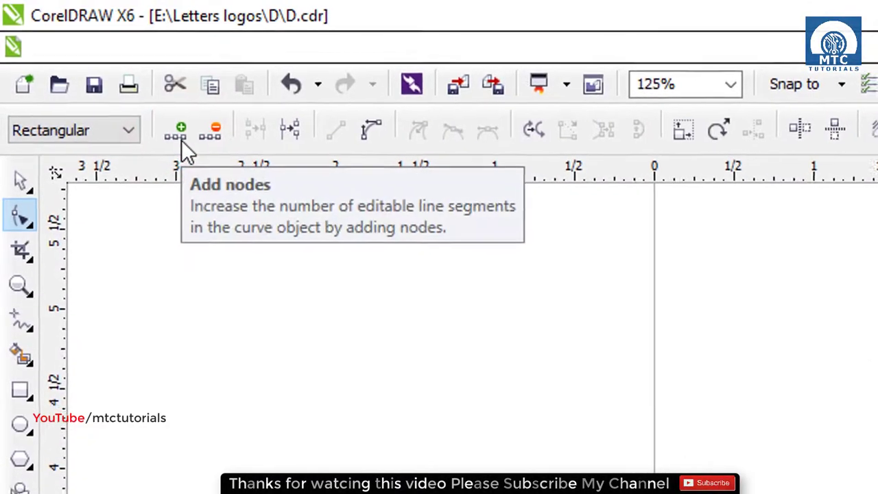
pyautogui.click(542, 155)
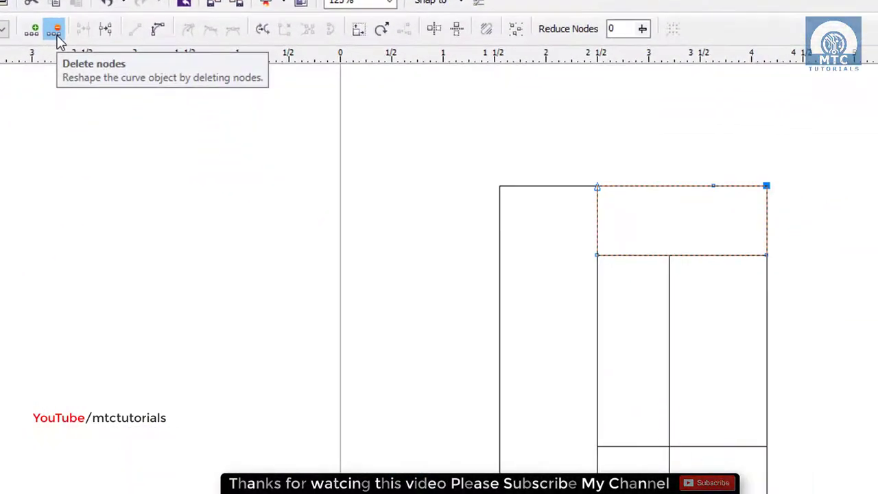
pyautogui.click(59, 41)
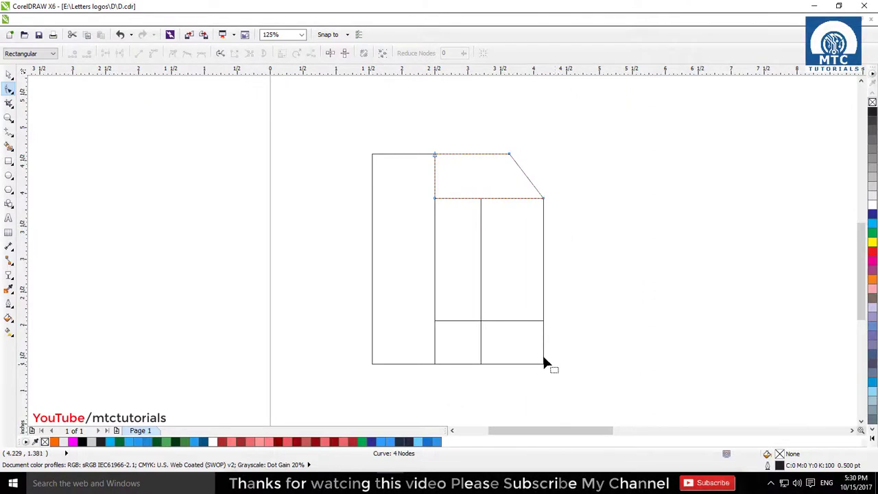
pyautogui.click(9, 77)
pyautogui.click(498, 247)
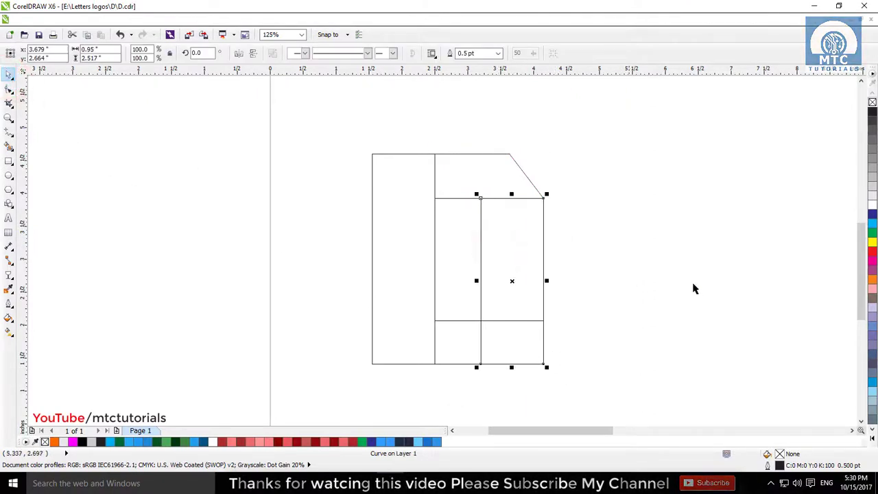
# Fill the tall right panel magenta and slant its bottom-right corner by deleting that node.
pyautogui.click(872, 260)
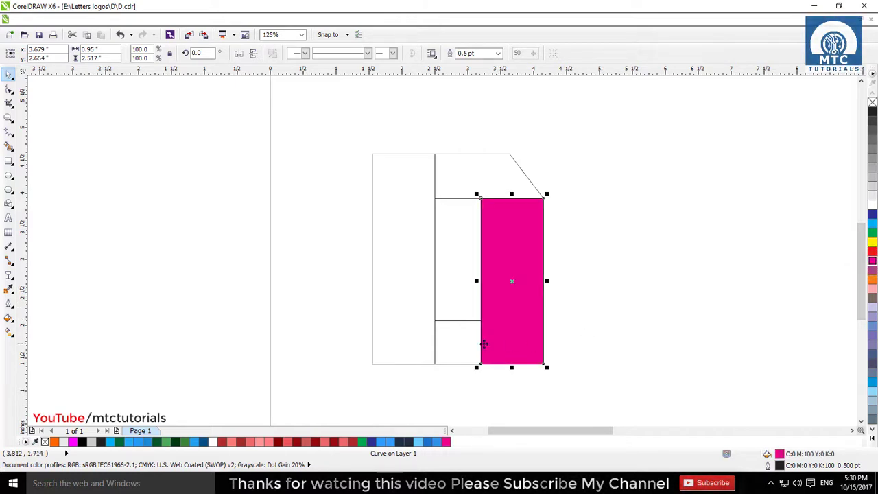
pyautogui.click(9, 89)
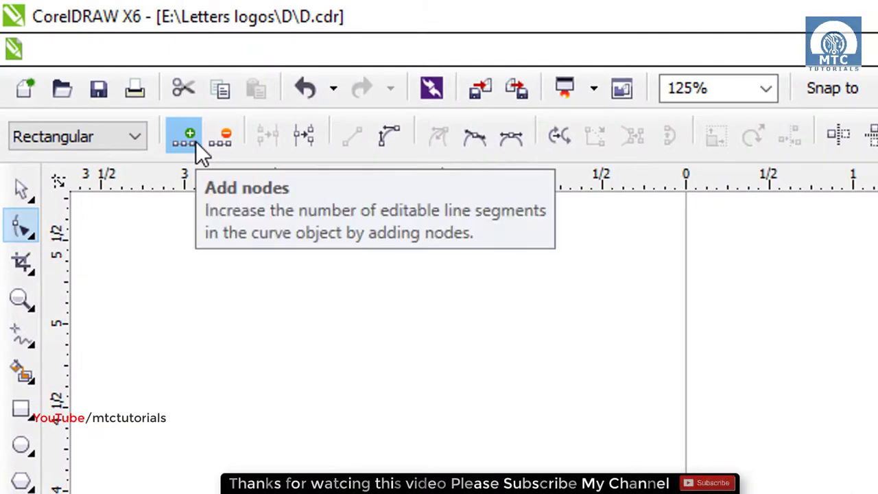
pyautogui.click(192, 140)
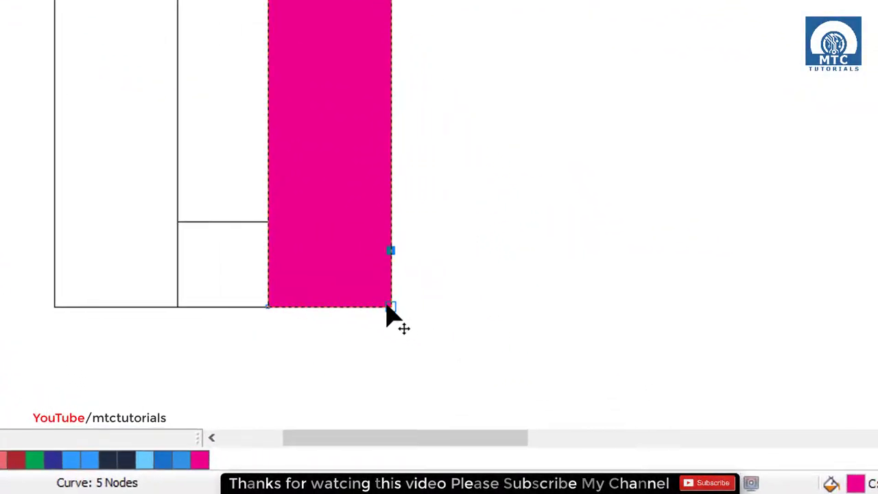
pyautogui.click(388, 307)
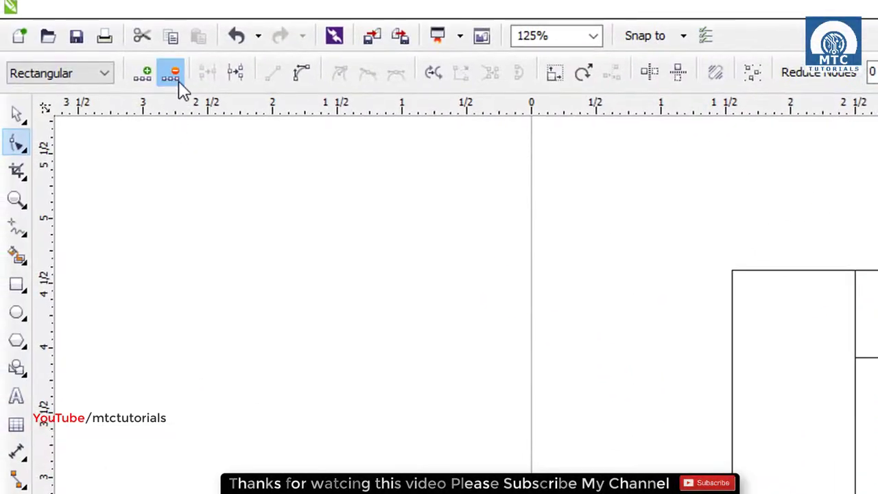
pyautogui.click(167, 71)
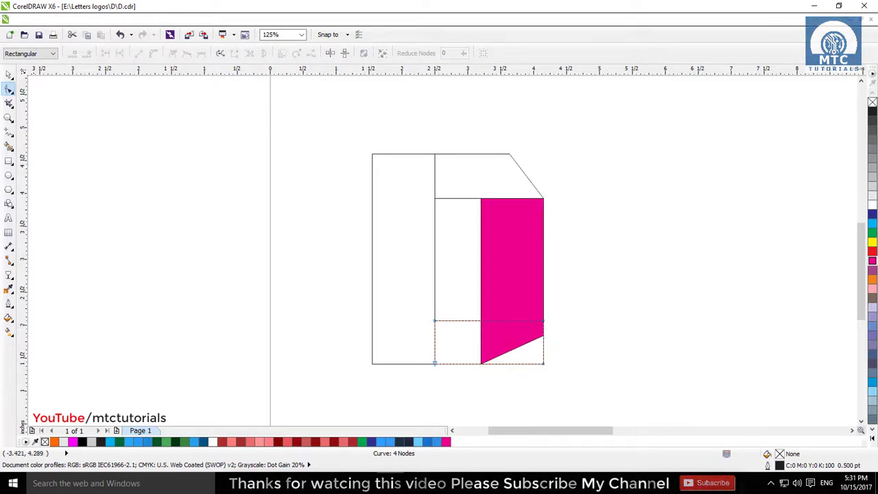
# Narrow the bottom bar to 0.7 inch from its right side.
pyautogui.click(8, 74)
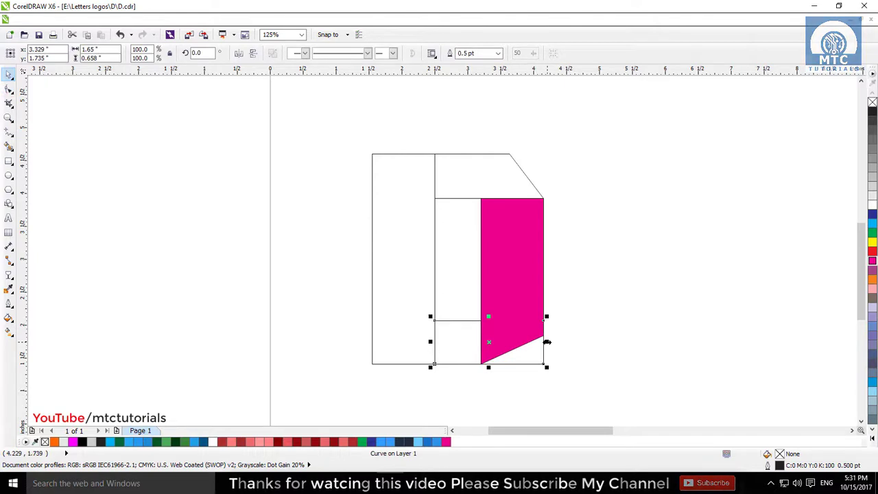
pyautogui.moveTo(547, 341); pyautogui.dragTo(481, 341)
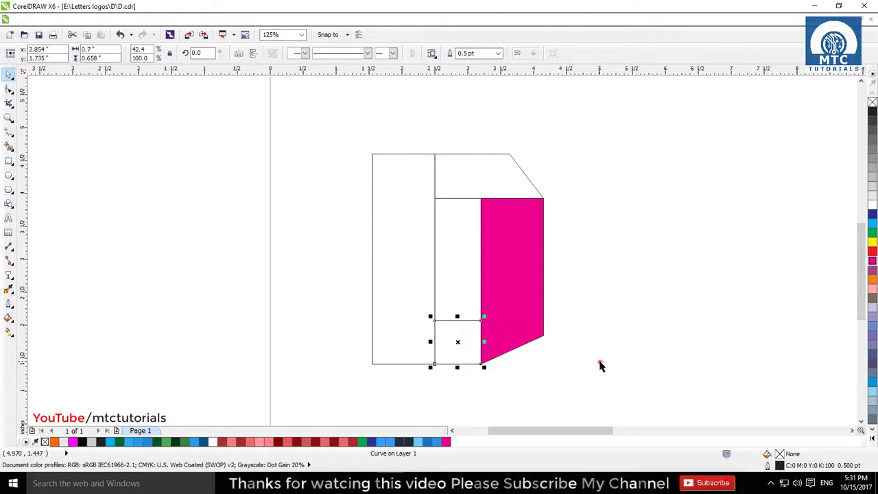
pyautogui.click(600, 362)
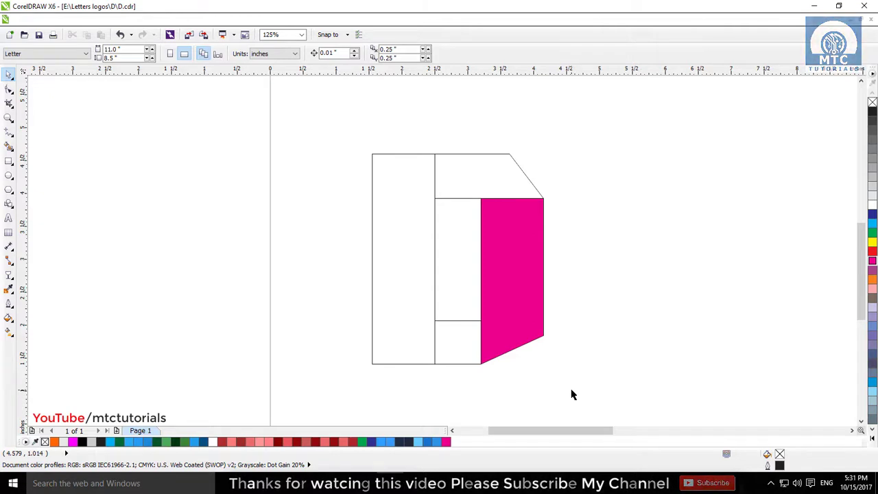
# Fill the top panel green, the stem yellow and the bottom piece light blue, then select all panels.
pyautogui.click(466, 169)
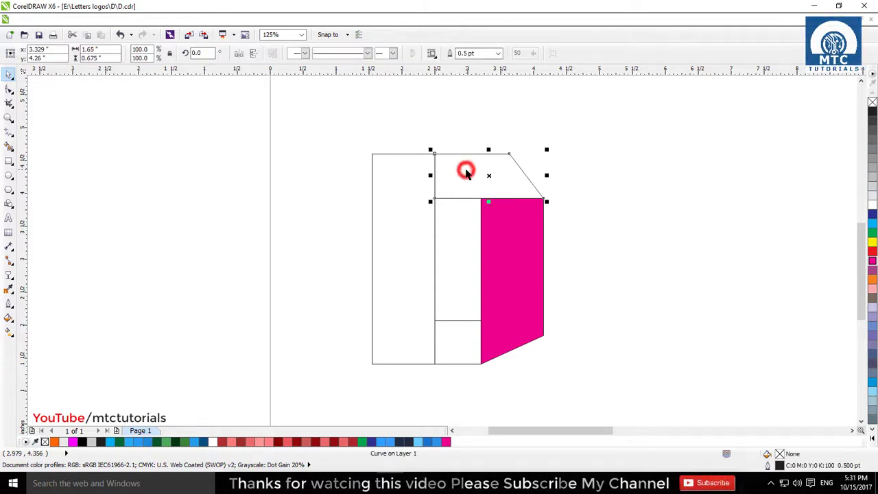
pyautogui.click(872, 234)
pyautogui.click(423, 226)
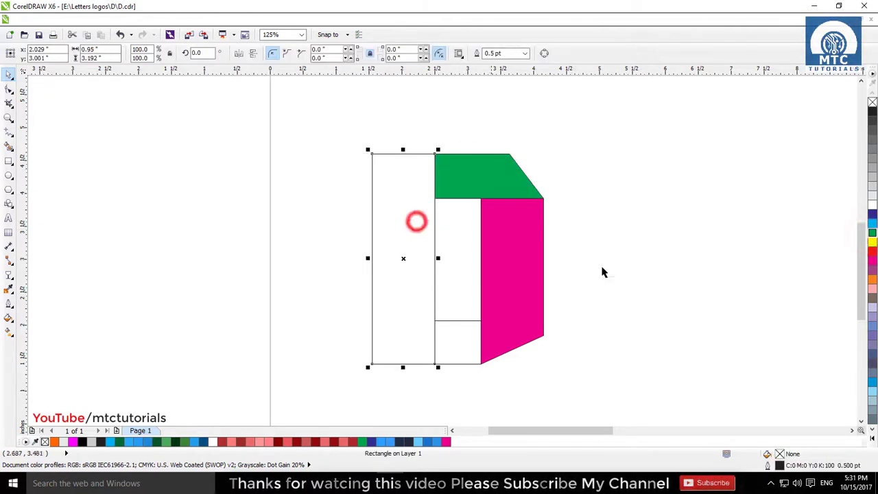
pyautogui.click(873, 244)
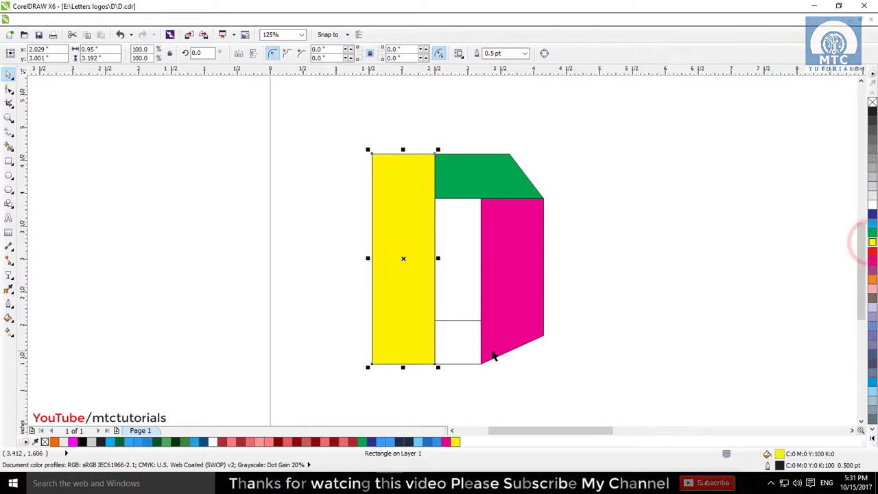
pyautogui.click(460, 341)
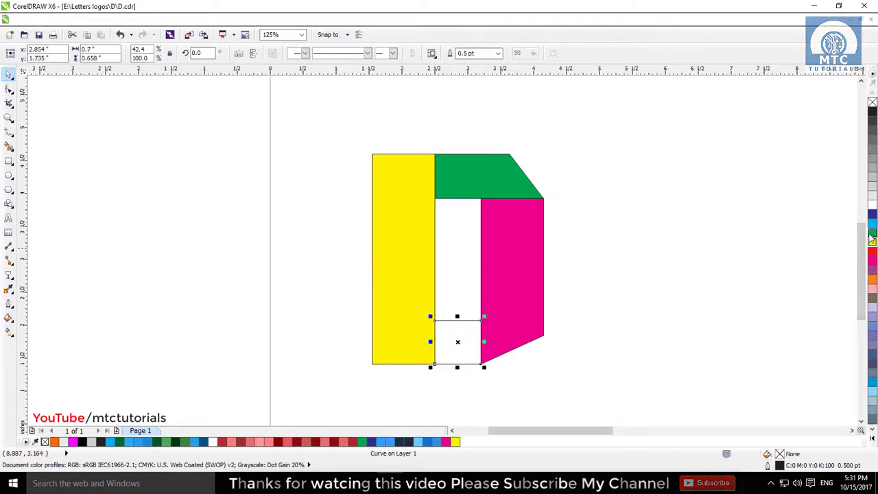
pyautogui.click(872, 231)
pyautogui.click(713, 322)
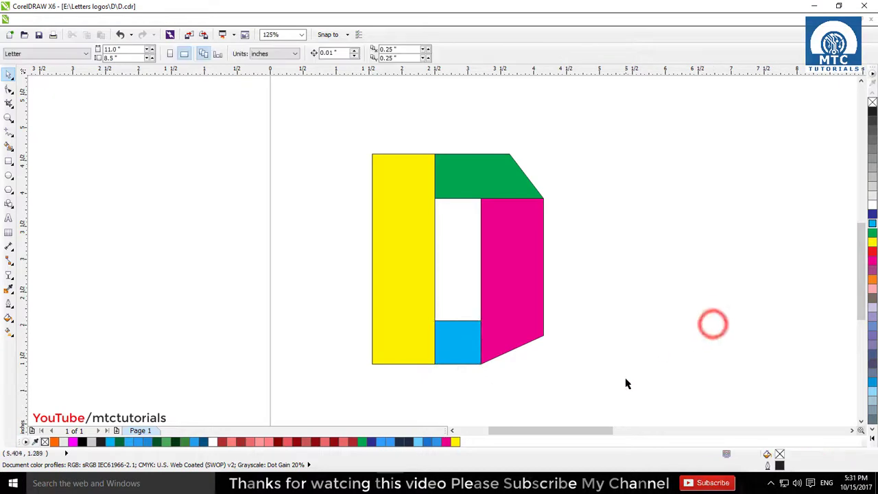
pyautogui.moveTo(625, 388)
pyautogui.mouseDown()
pyautogui.moveTo(329, 182)
pyautogui.moveTo(329, 125)
pyautogui.mouseUp()
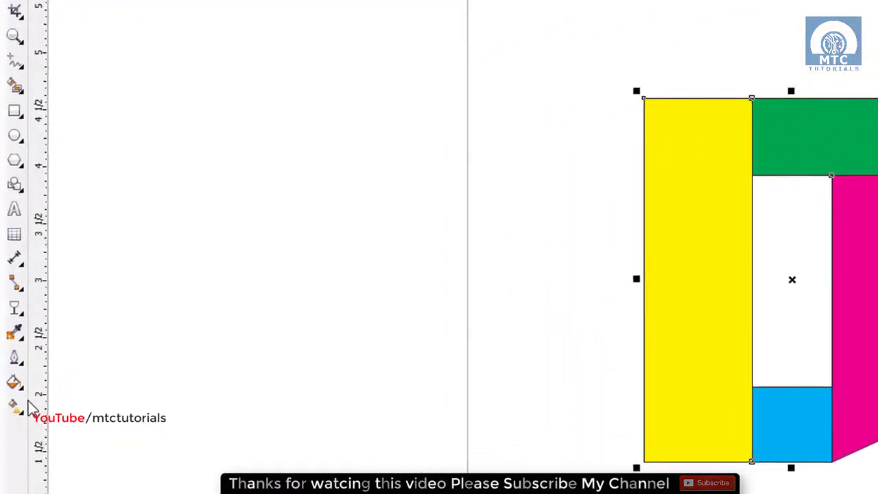
# Set No Outline on all selected panels of the letter D.
pyautogui.click(16, 354)
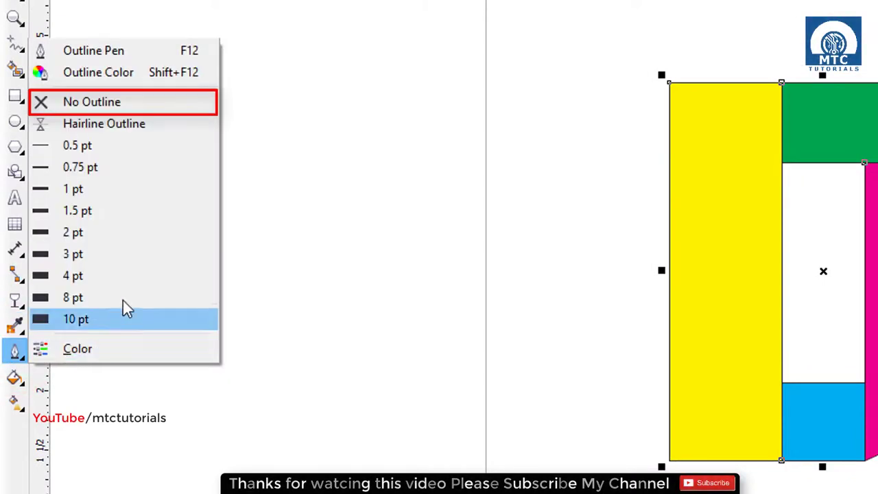
pyautogui.click(149, 100)
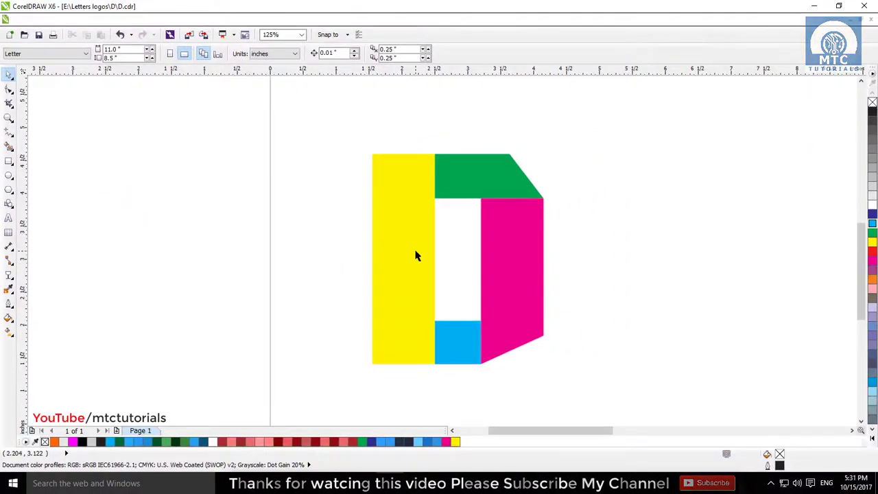
pyautogui.click(6, 161)
# Draw a thin 0.108-inch strip at the green panel's left edge, convert it to curves, fill black, no outline.
pyautogui.moveTo(434, 152); pyautogui.dragTo(446, 199)
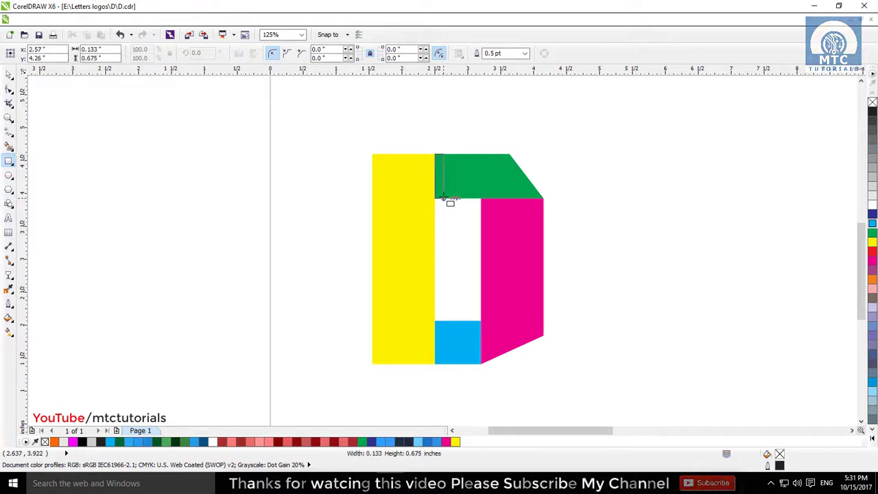
pyautogui.moveTo(442, 199); pyautogui.dragTo(442, 201)
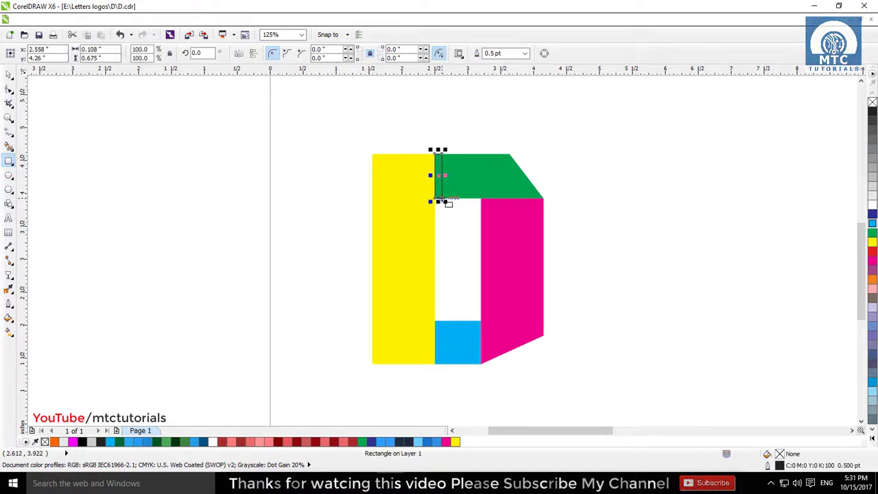
pyautogui.click(128, 20)
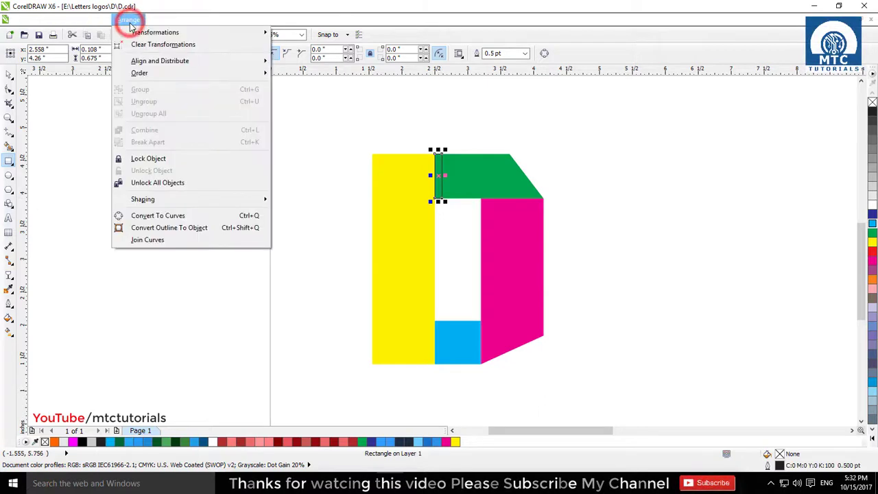
pyautogui.click(189, 217)
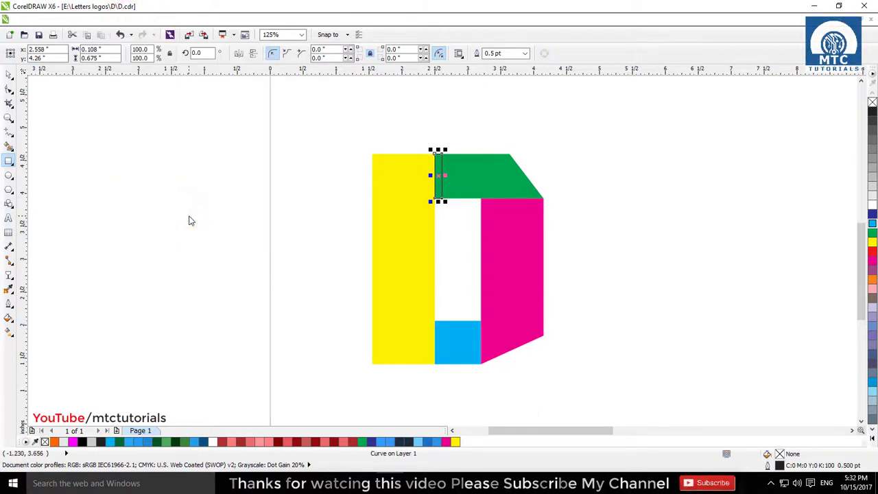
pyautogui.click(8, 75)
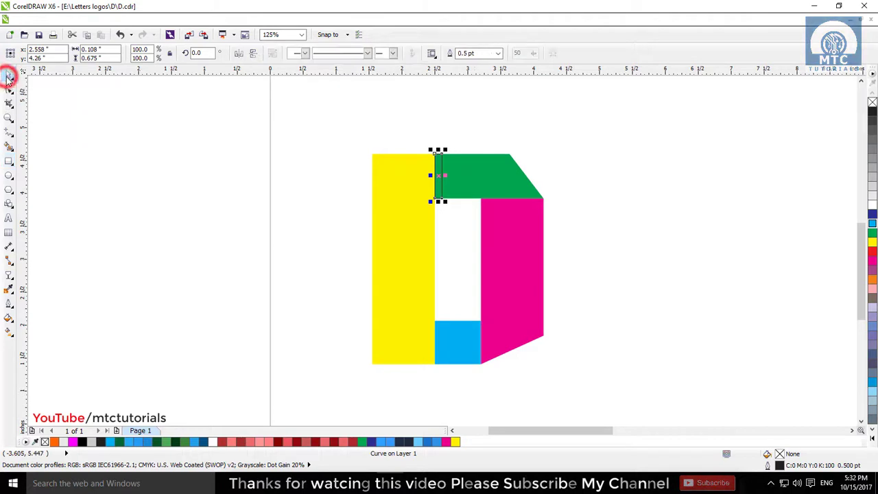
pyautogui.click(872, 111)
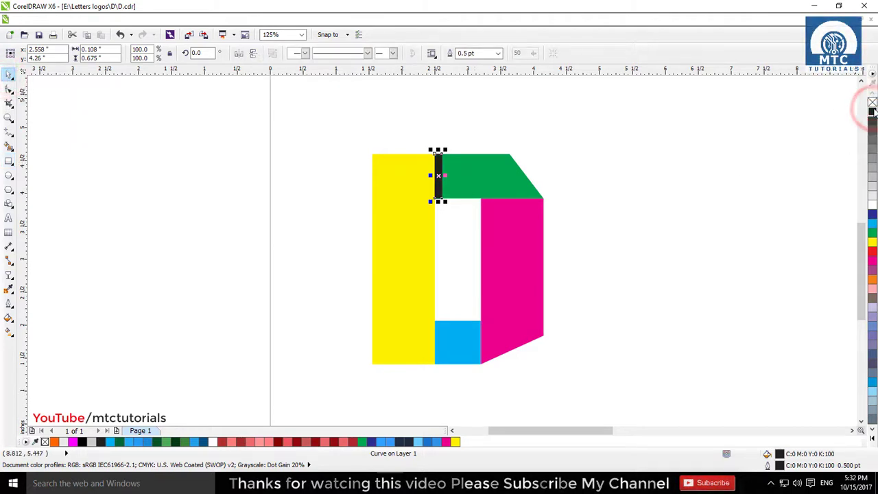
pyautogui.click(9, 303)
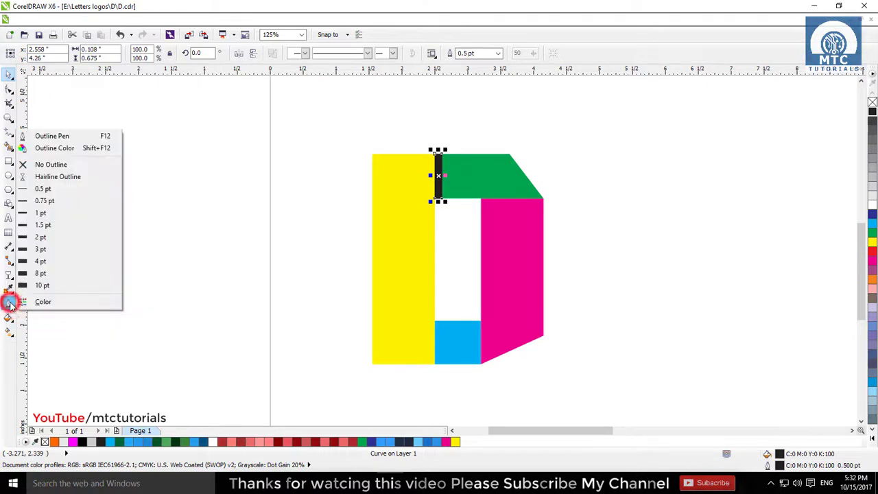
pyautogui.click(87, 168)
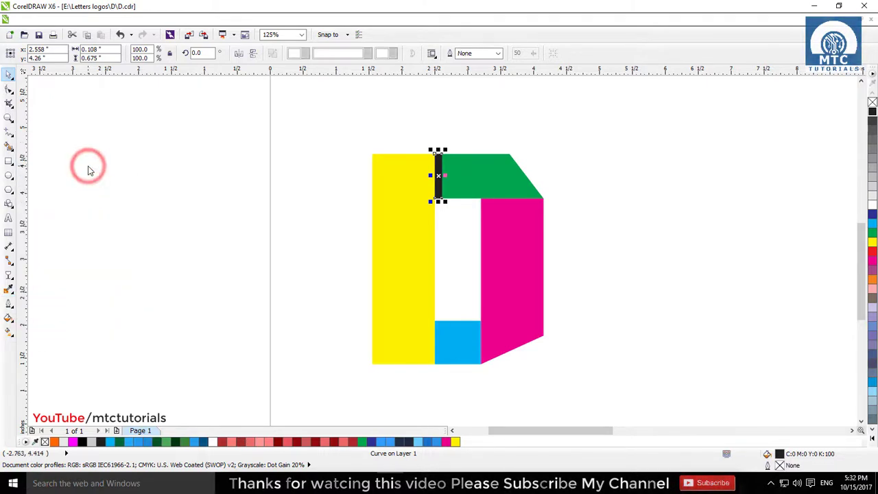
pyautogui.click(9, 89)
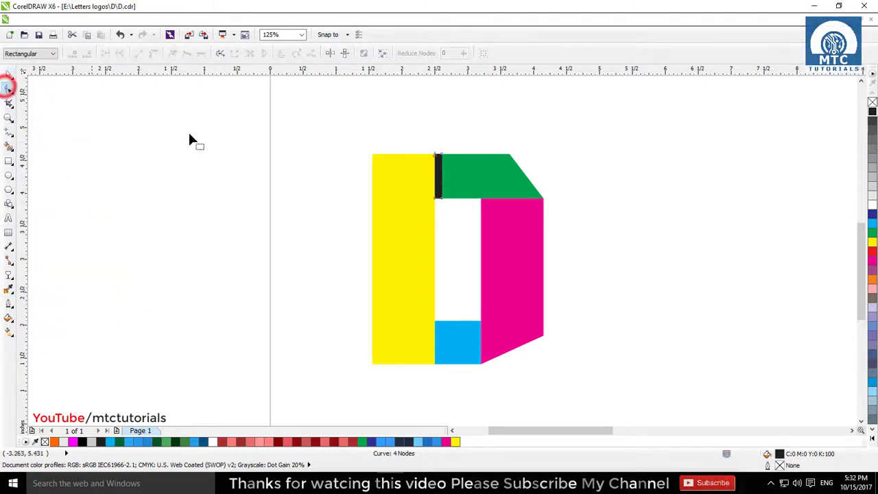
# Delete the strip's top-right node and convert its slanted edge to a curve to bend it.
pyautogui.click(442, 158)
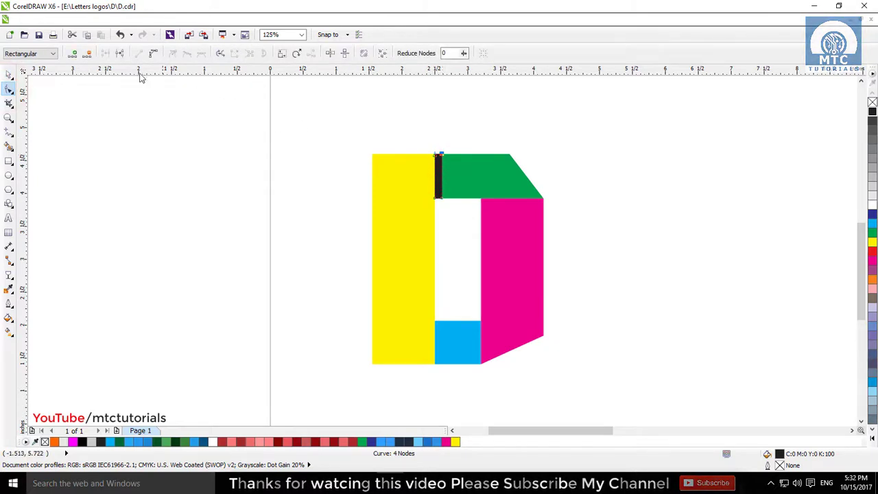
pyautogui.scroll(2, 431, 146)
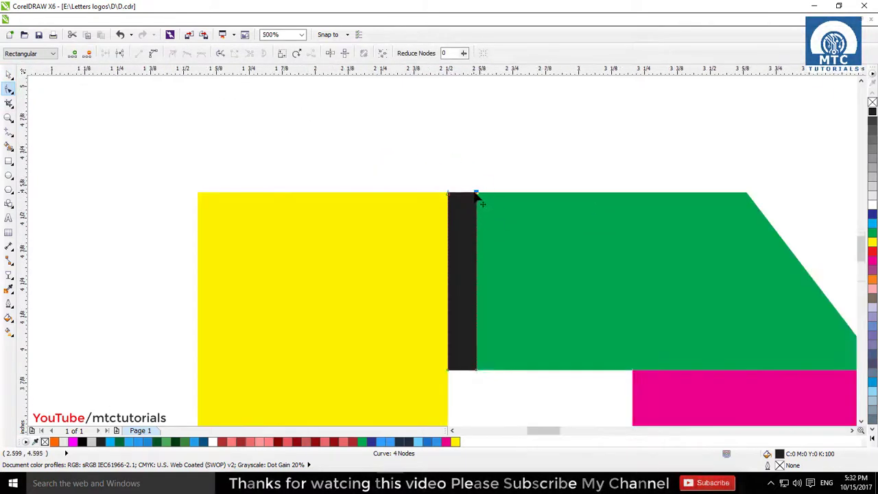
pyautogui.click(87, 54)
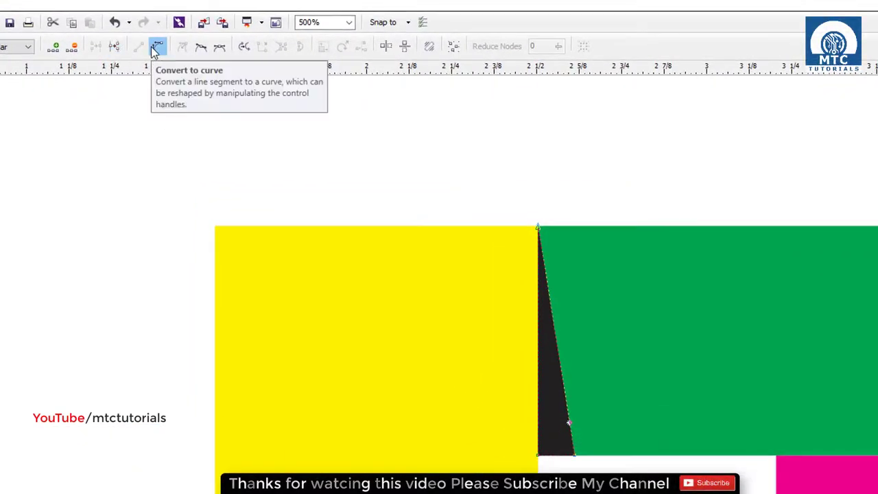
pyautogui.click(153, 48)
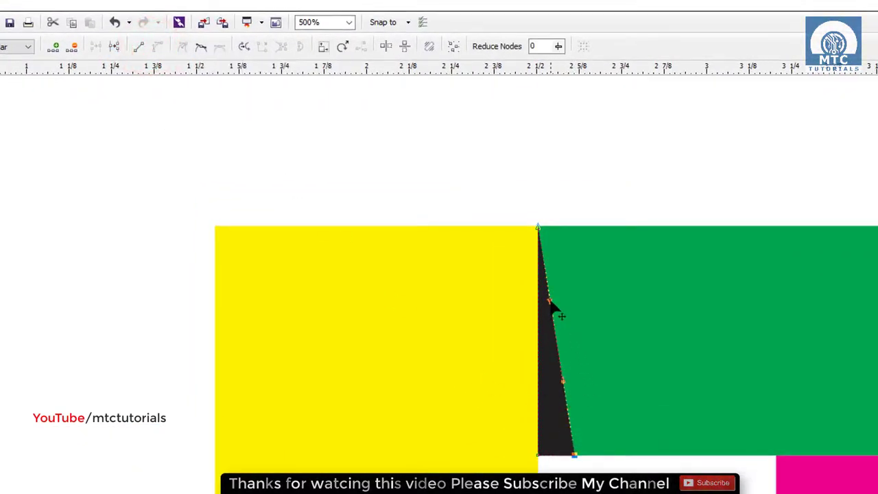
pyautogui.click(559, 358)
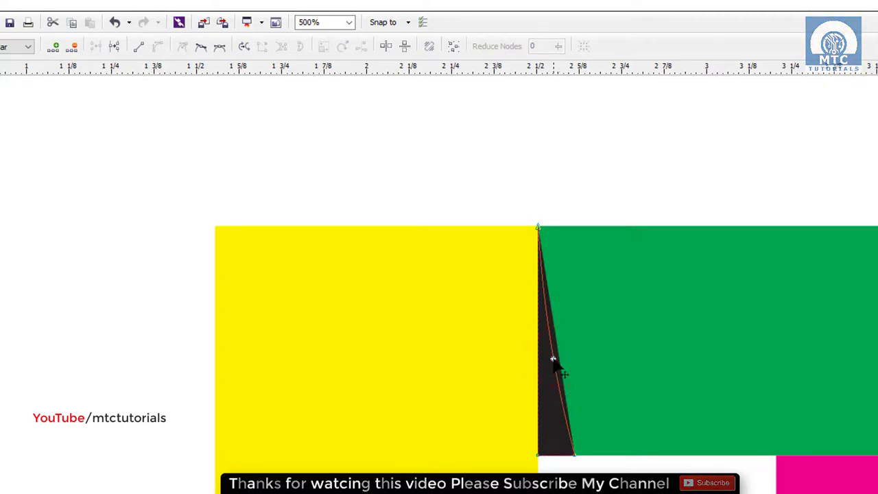
pyautogui.click(575, 455)
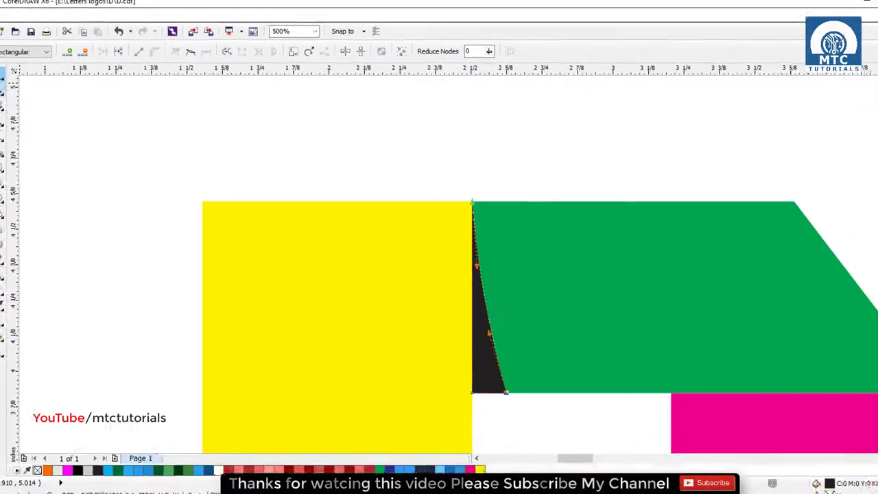
# Zoom out to view the whole letter D and reselect the black sliver to check its curved nodes.
pyautogui.click(9, 75)
pyautogui.click(104, 150)
pyautogui.scroll(-2, 283, 297)
pyautogui.scroll(-2, 386, 357)
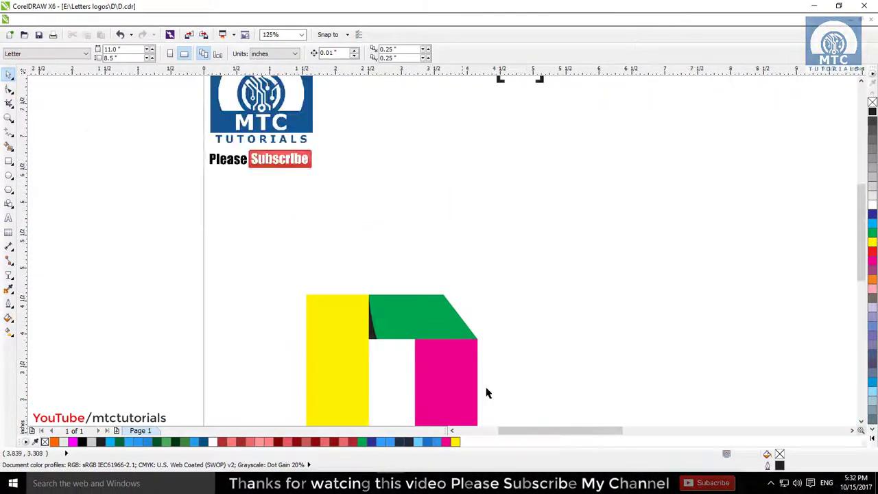
pyautogui.click(861, 421)
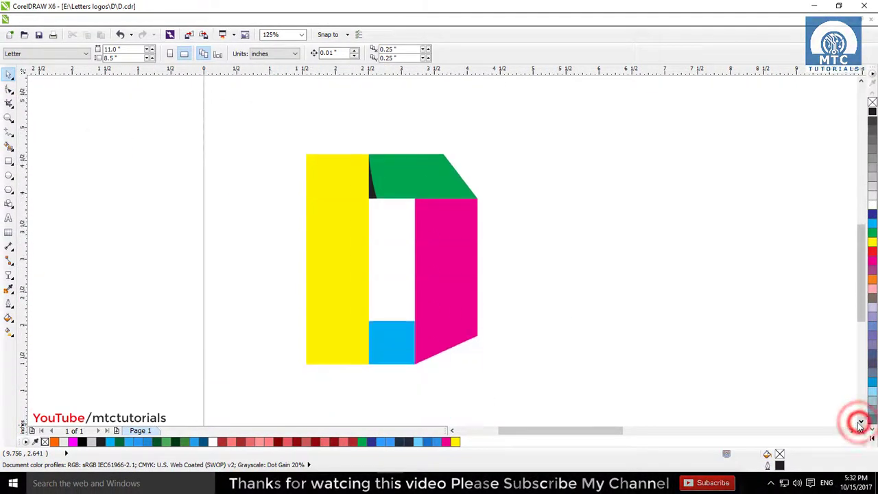
pyautogui.scroll(2, 363, 172)
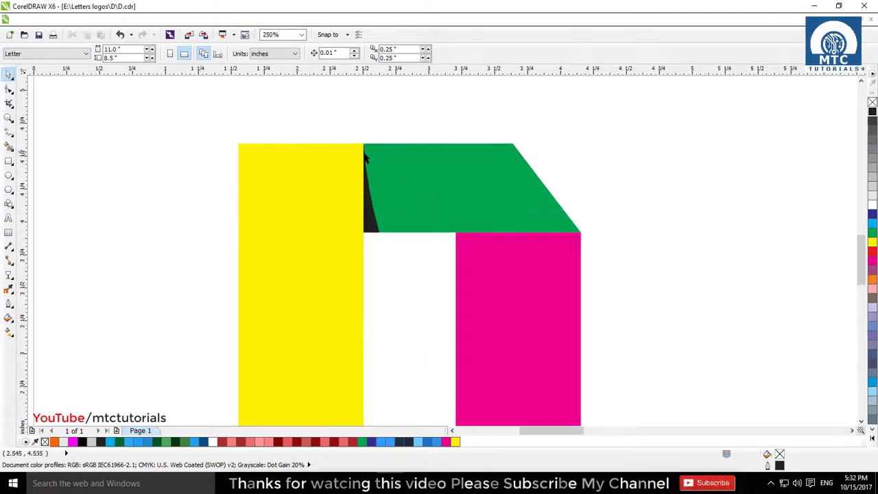
pyautogui.scroll(2, 363, 171)
pyautogui.click(374, 292)
pyautogui.click(9, 89)
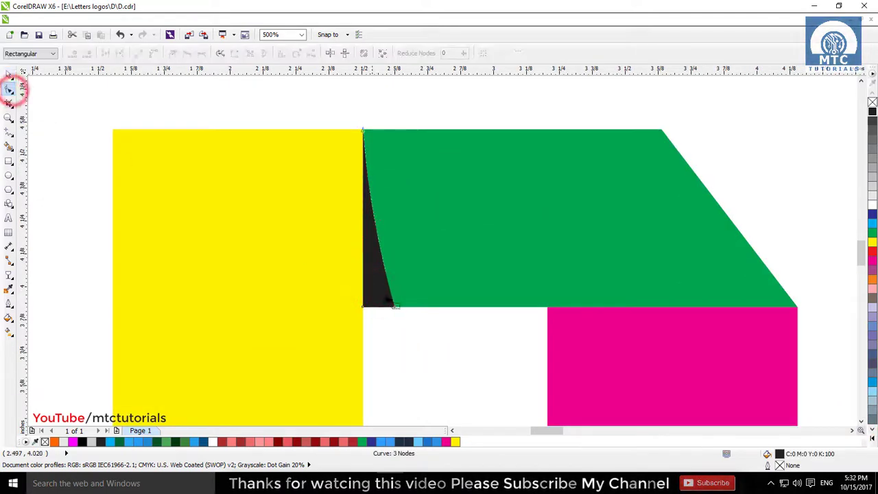
pyautogui.click(392, 307)
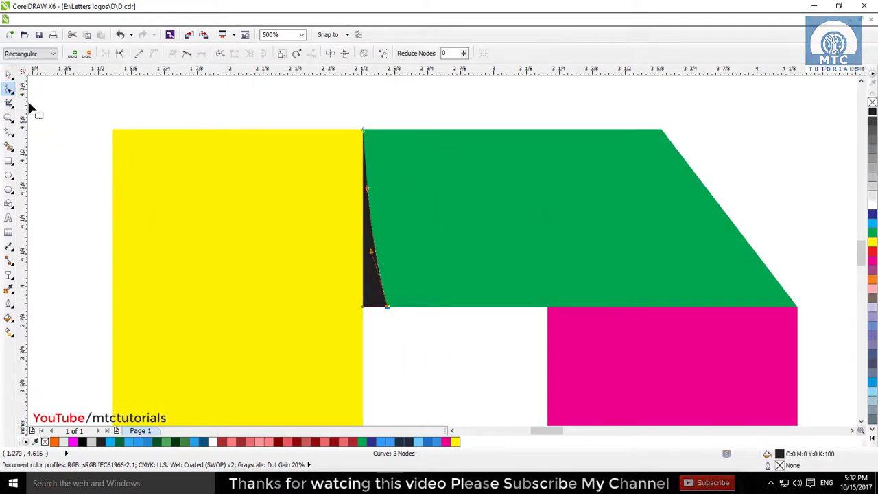
pyautogui.click(8, 75)
pyautogui.scroll(-4, 372, 309)
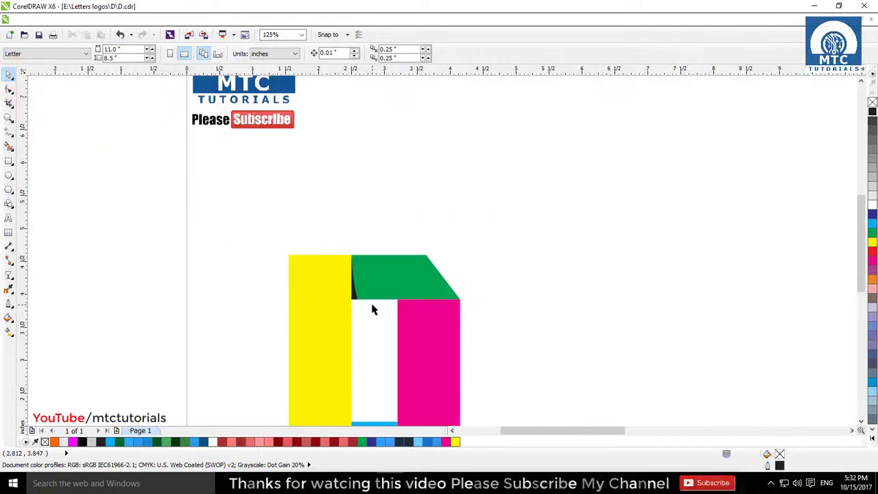
pyautogui.click(355, 295)
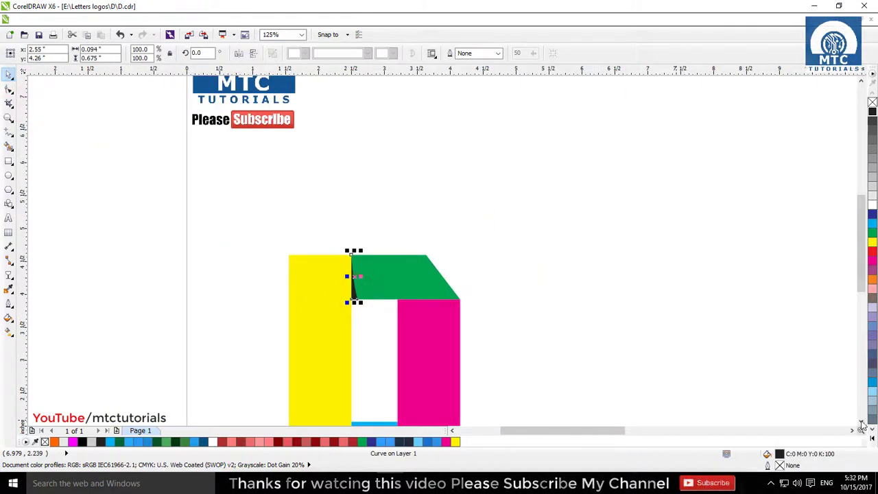
# Duplicate the black sliver and place the copy along the blue block's left edge.
pyautogui.scroll(-2, 353, 281)
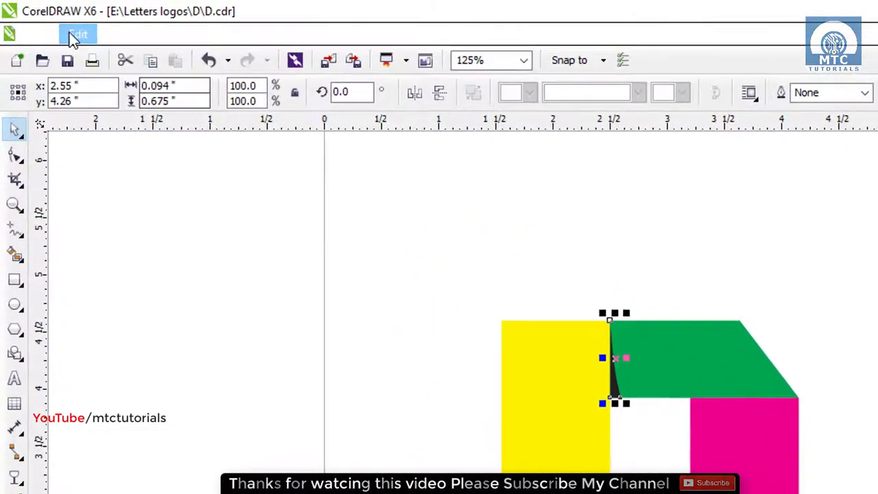
pyautogui.click(46, 20)
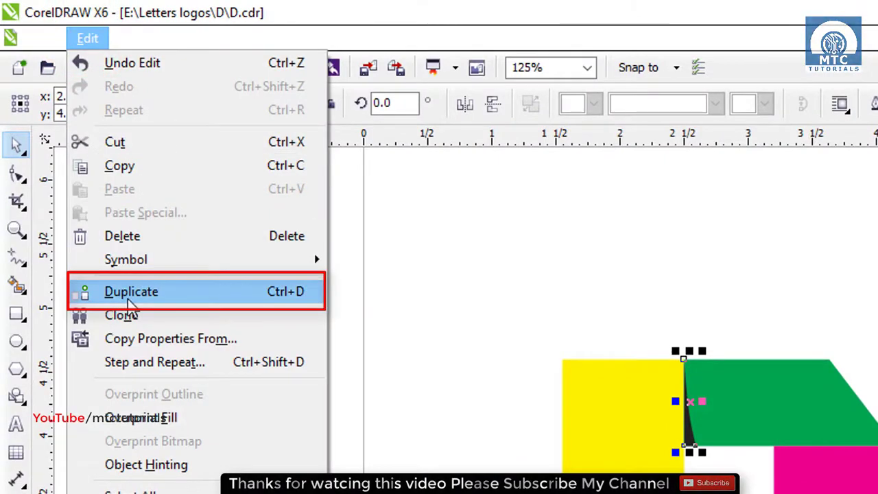
pyautogui.click(130, 294)
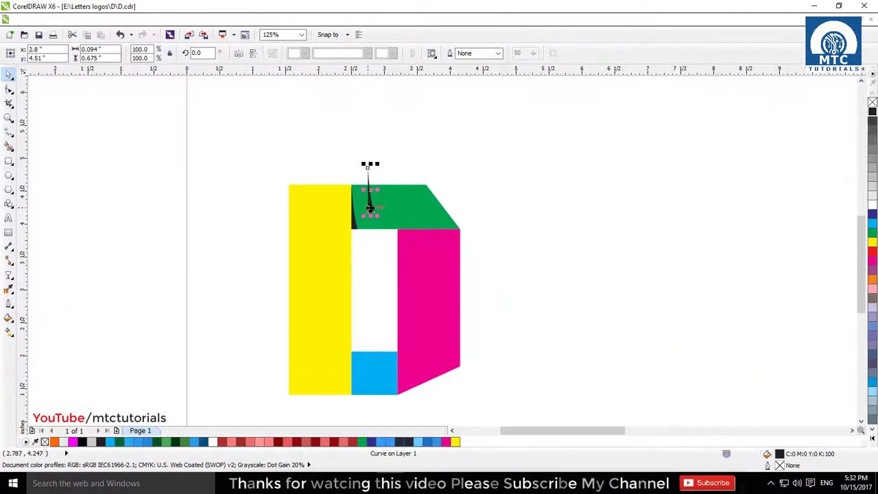
pyautogui.moveTo(370, 207); pyautogui.dragTo(375, 294)
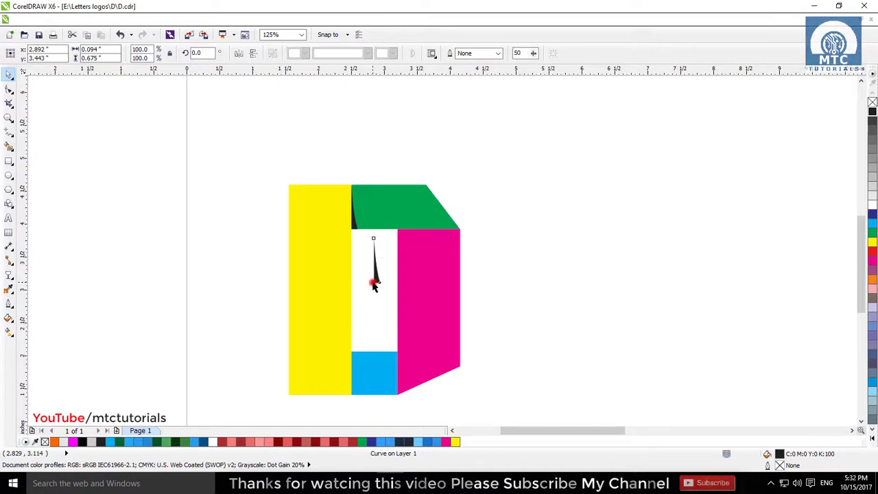
pyautogui.click(374, 275)
pyautogui.click(373, 280)
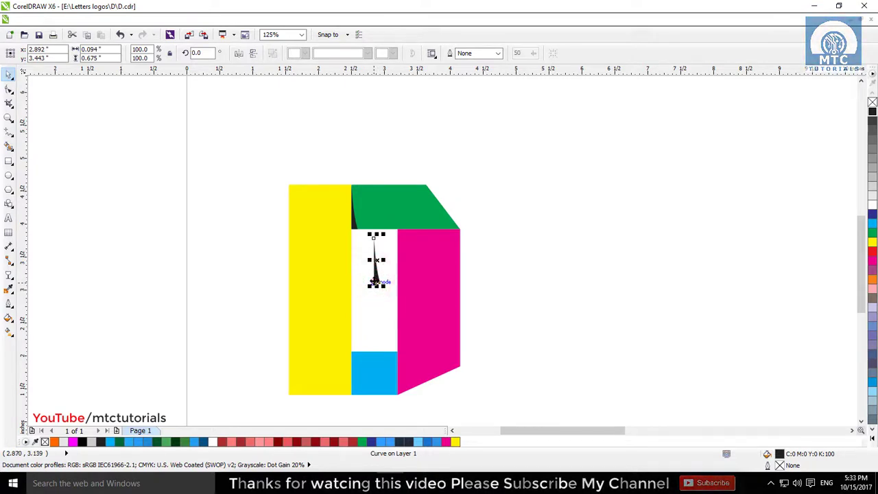
pyautogui.moveTo(374, 278); pyautogui.dragTo(352, 391)
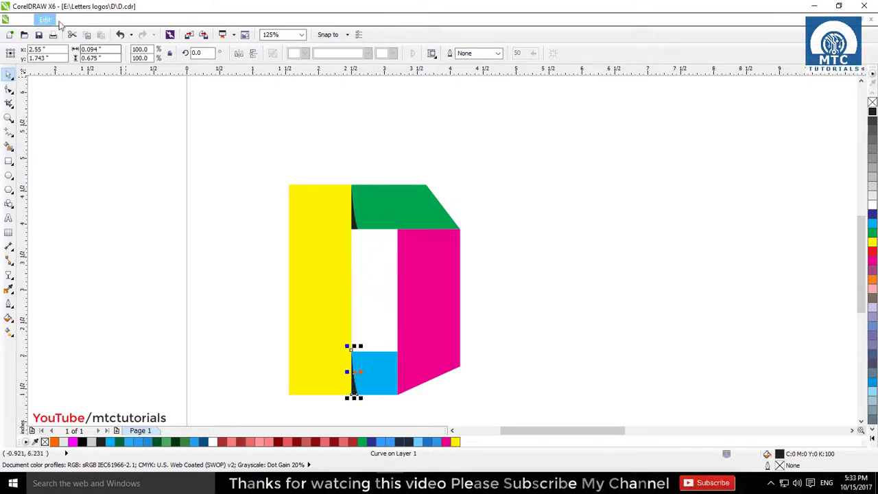
# Duplicate the sliver again, mirror it horizontally, and place it along the blue block's right edge.
pyautogui.click(44, 19)
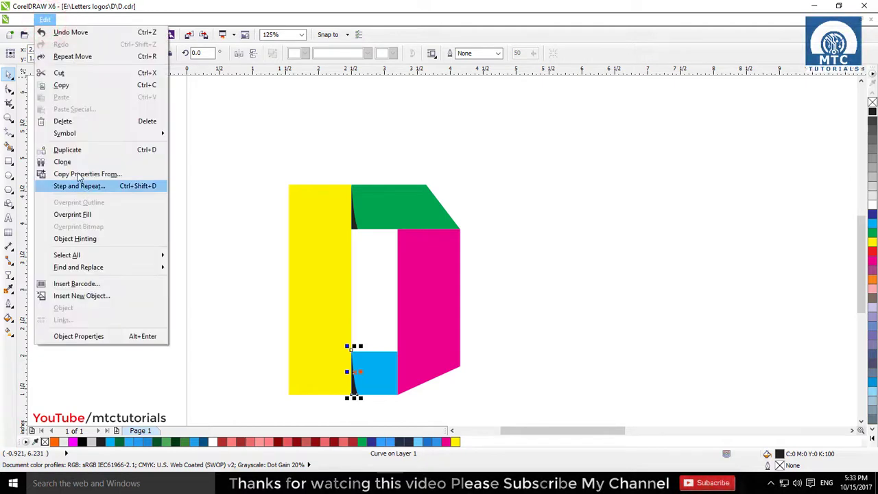
pyautogui.click(82, 151)
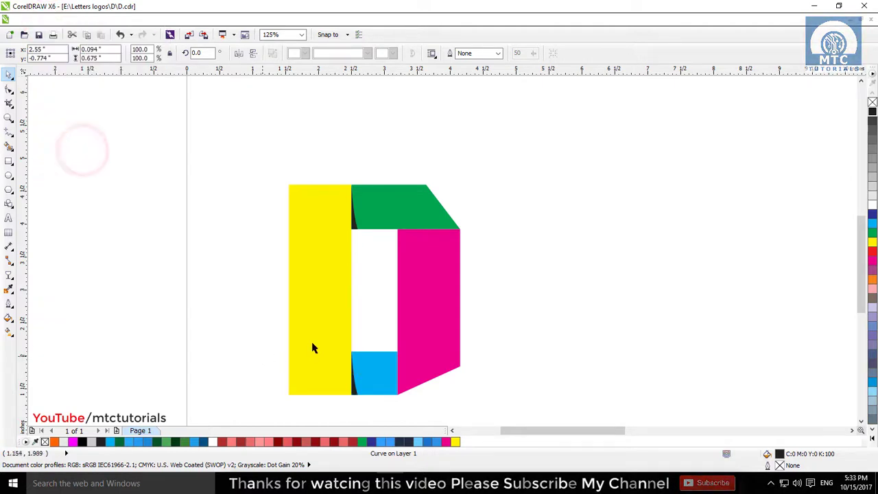
pyautogui.scroll(-3, 370, 390)
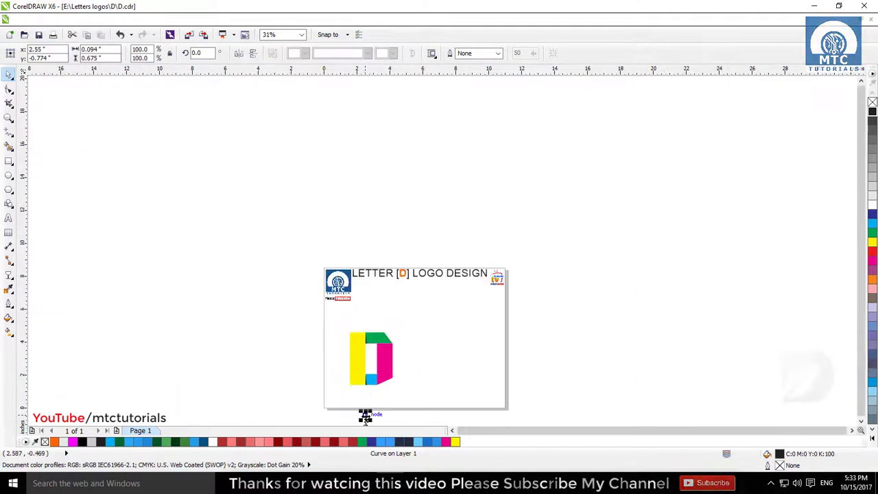
pyautogui.scroll(3, 364, 420)
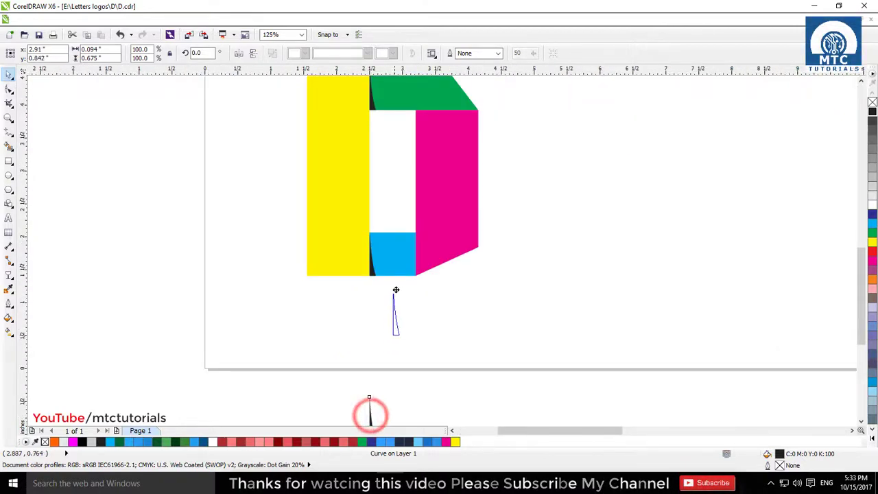
pyautogui.moveTo(371, 415); pyautogui.dragTo(394, 274)
pyautogui.scroll(1, 400, 275)
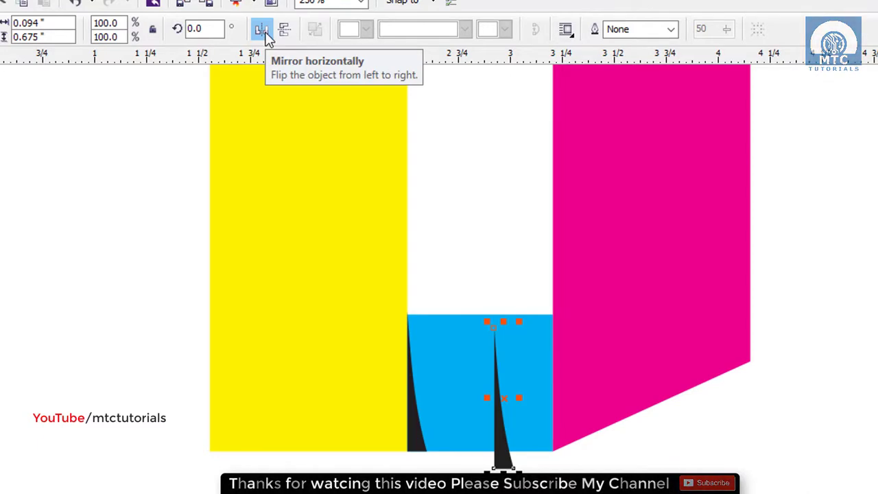
pyautogui.click(262, 31)
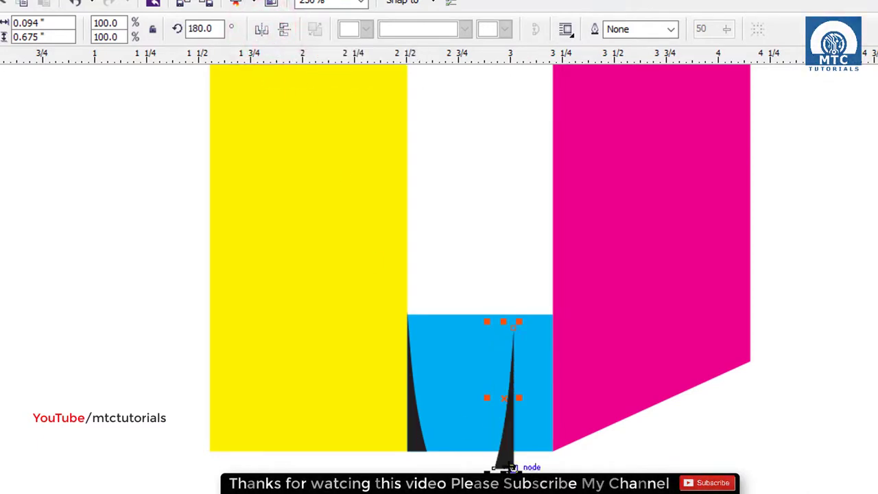
pyautogui.moveTo(533, 446); pyautogui.dragTo(553, 451)
pyautogui.click(586, 439)
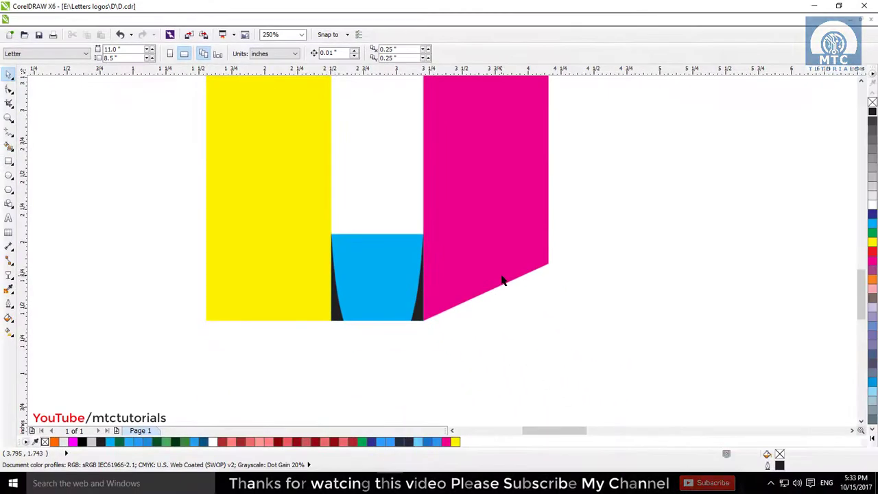
pyautogui.scroll(-2, 501, 280)
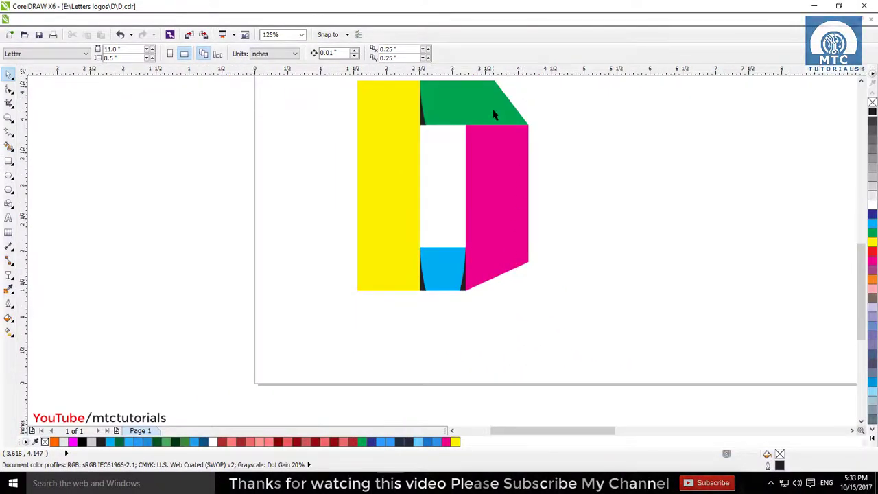
# Paste a copy of the shadow sliver, rotate it horizontal and move it to the magenta panel's top.
pyautogui.scroll(2, 493, 114)
pyautogui.hotkey('ctrl', 'v')
pyautogui.click(394, 231)
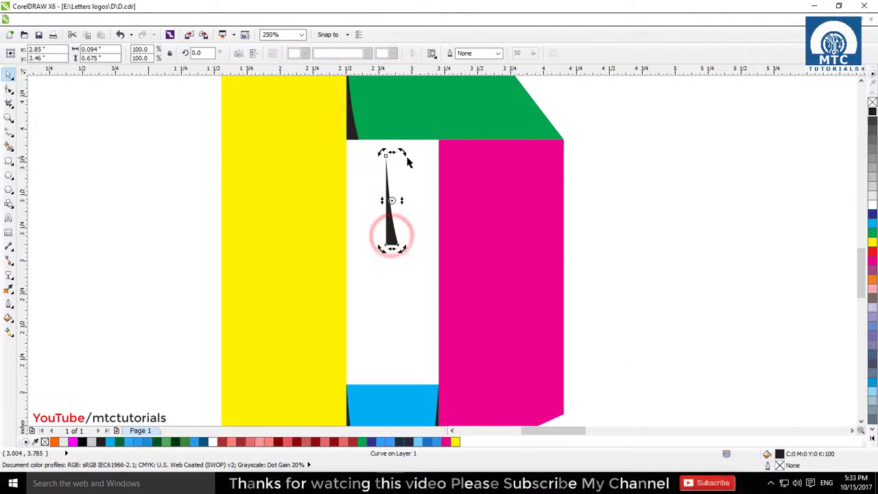
pyautogui.moveTo(407, 154); pyautogui.dragTo(454, 220)
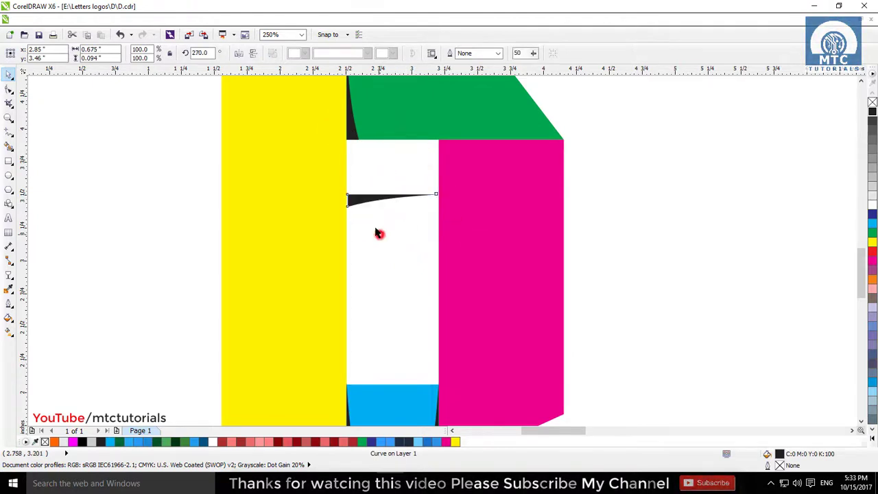
pyautogui.click(383, 231)
pyautogui.click(347, 197)
pyautogui.moveTo(346, 196); pyautogui.dragTo(435, 144)
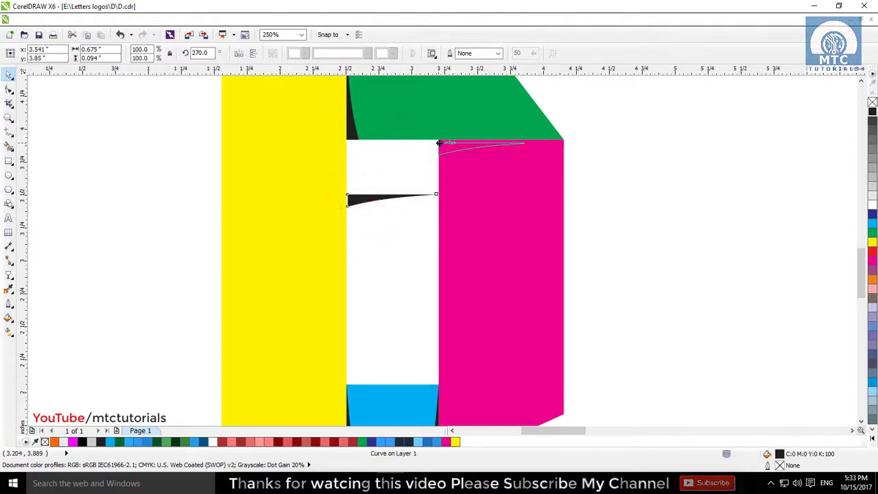
# Stretch the new sliver's right tip to the green/magenta corner with the Shape tool.
pyautogui.click(9, 90)
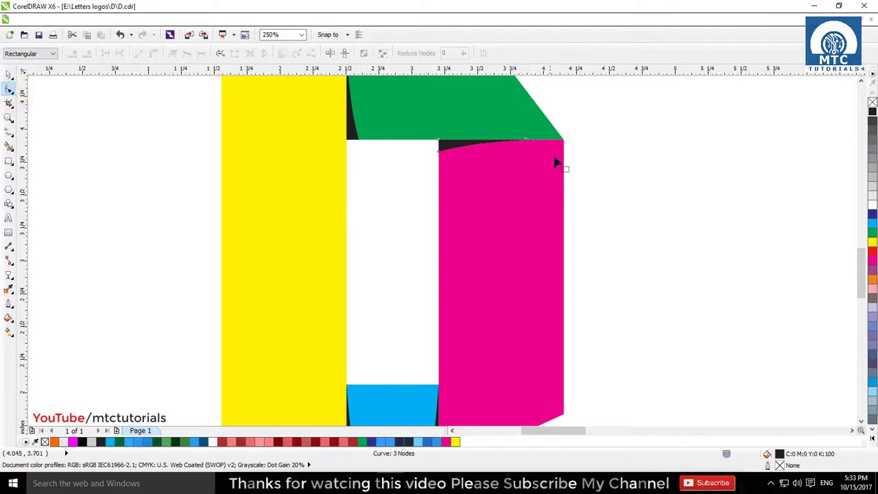
pyautogui.click(526, 139)
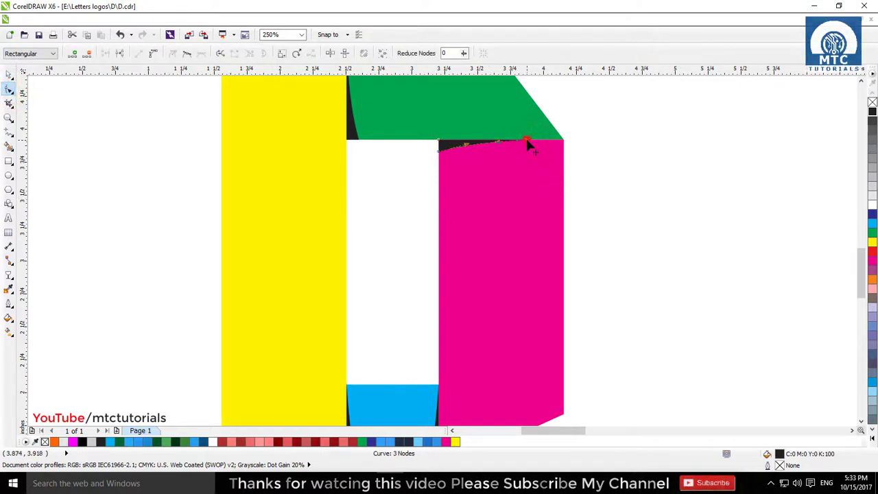
pyautogui.moveTo(526, 138); pyautogui.dragTo(565, 141)
pyautogui.click(604, 183)
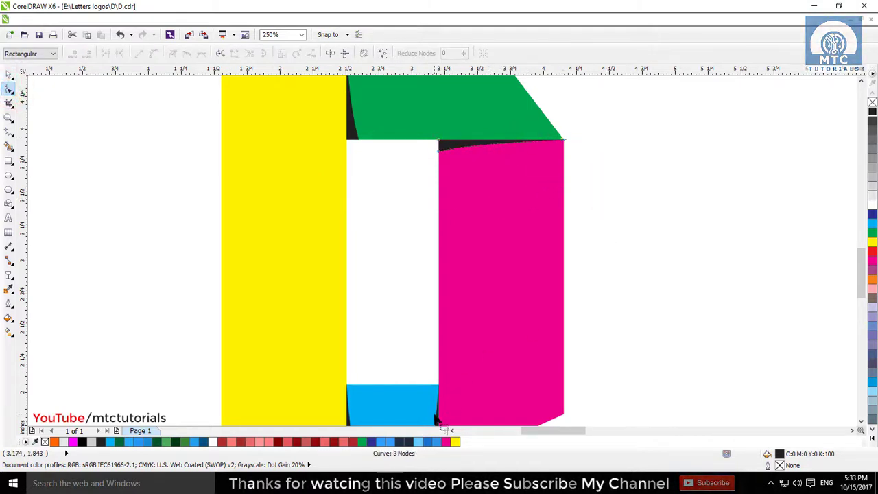
# Snap the blue block's shadow sliver nodes to the blue/magenta and yellow/blue corners.
pyautogui.scroll(3, 439, 420)
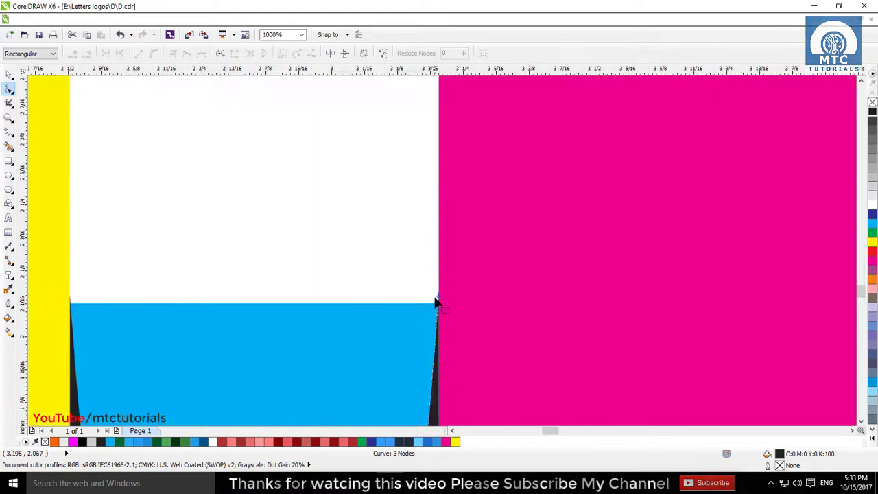
pyautogui.scroll(2, 436, 301)
pyautogui.moveTo(436, 300); pyautogui.dragTo(439, 317)
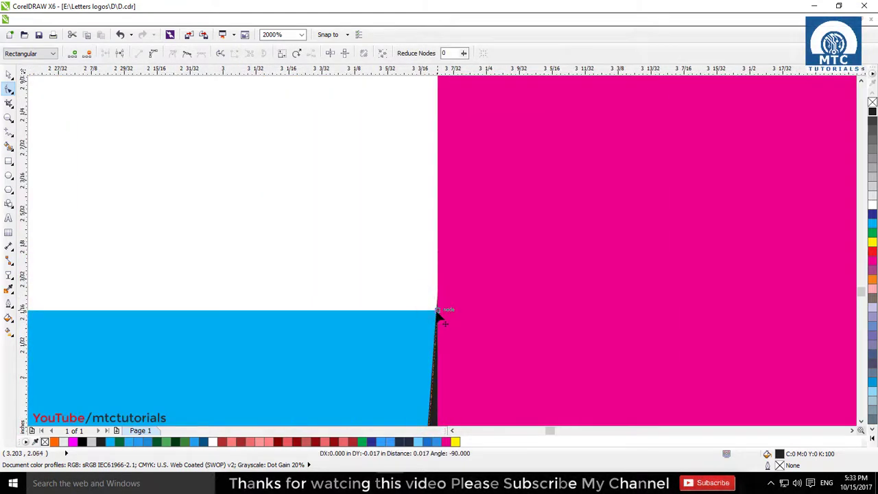
pyautogui.scroll(-1, 229, 384)
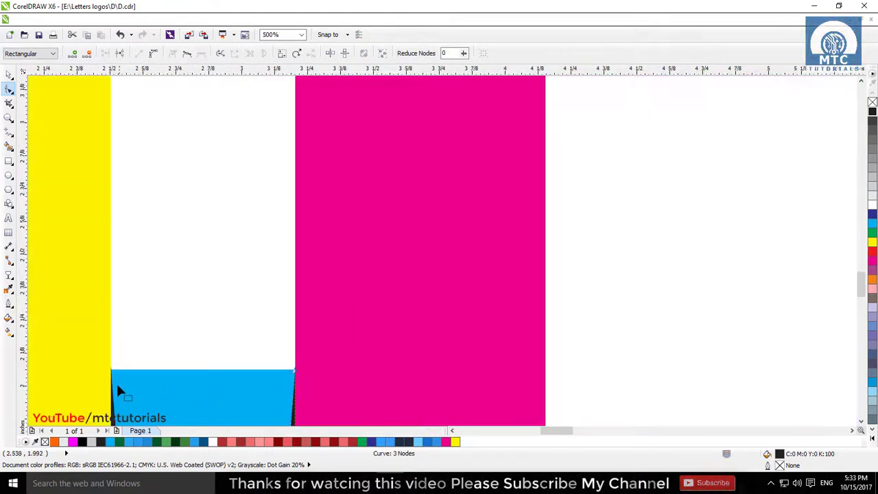
pyautogui.scroll(2, 116, 382)
pyautogui.moveTo(113, 270); pyautogui.dragTo(113, 304)
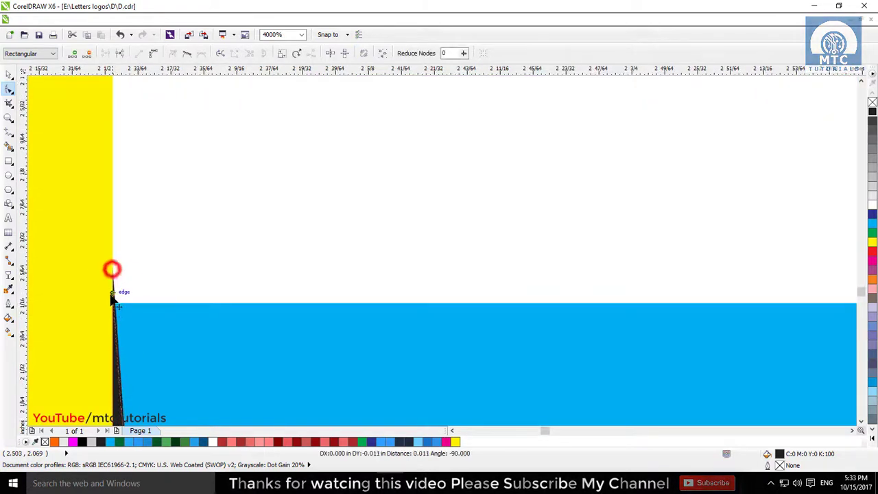
pyautogui.scroll(-4, 113, 304)
pyautogui.scroll(-6, 219, 328)
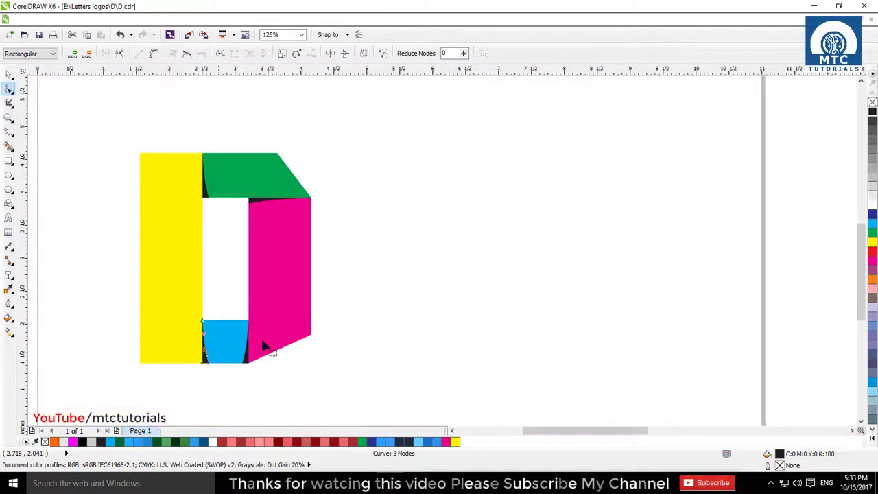
pyautogui.click(10, 75)
pyautogui.click(79, 167)
pyautogui.scroll(2, 168, 176)
# Give the black sliver beside the green panel a uniform transparency.
pyautogui.scroll(2, 298, 235)
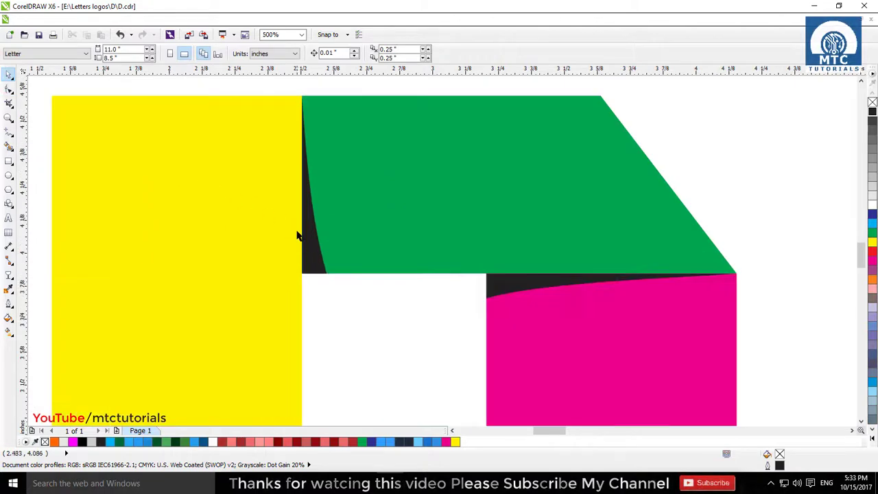
pyautogui.click(323, 242)
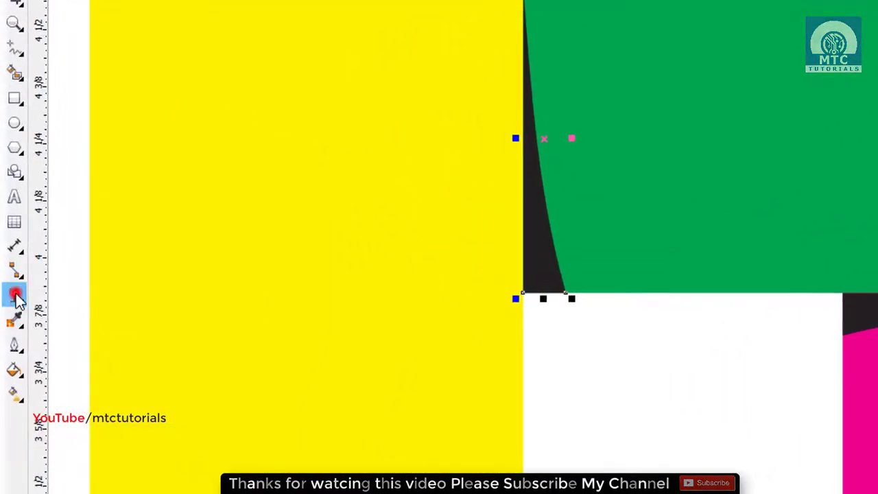
pyautogui.click(10, 275)
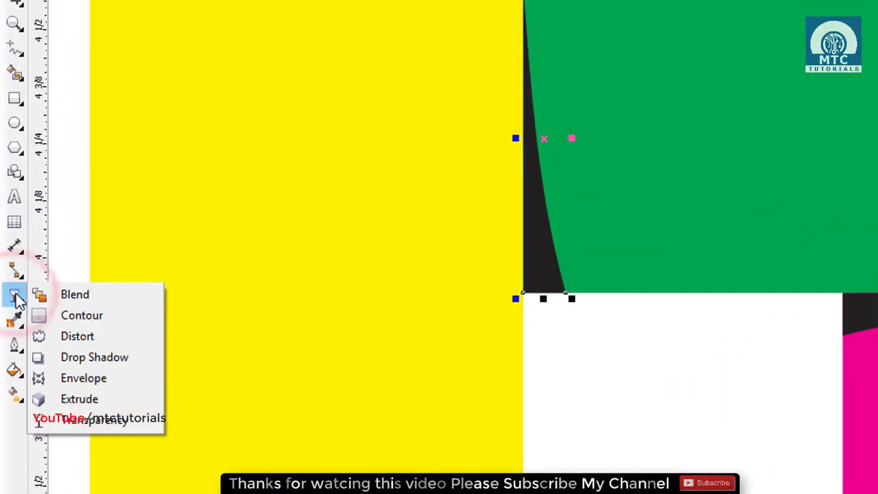
pyautogui.click(100, 424)
pyautogui.click(103, 14)
pyautogui.click(92, 41)
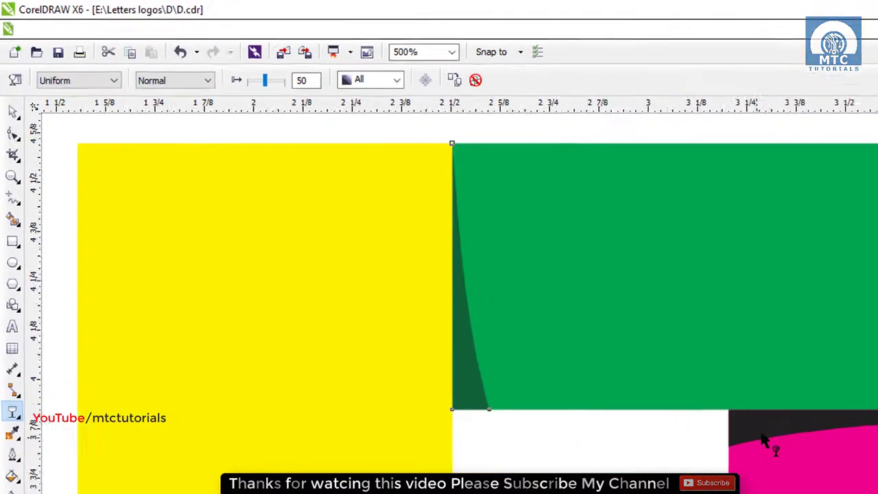
# Apply uniform transparency to the sliver above the magenta panel and the left dark sliver.
pyautogui.click(511, 287)
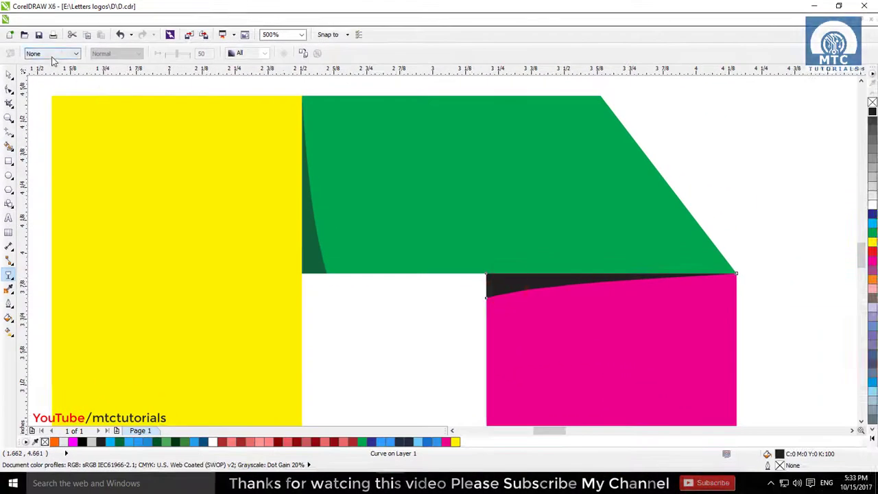
pyautogui.click(49, 54)
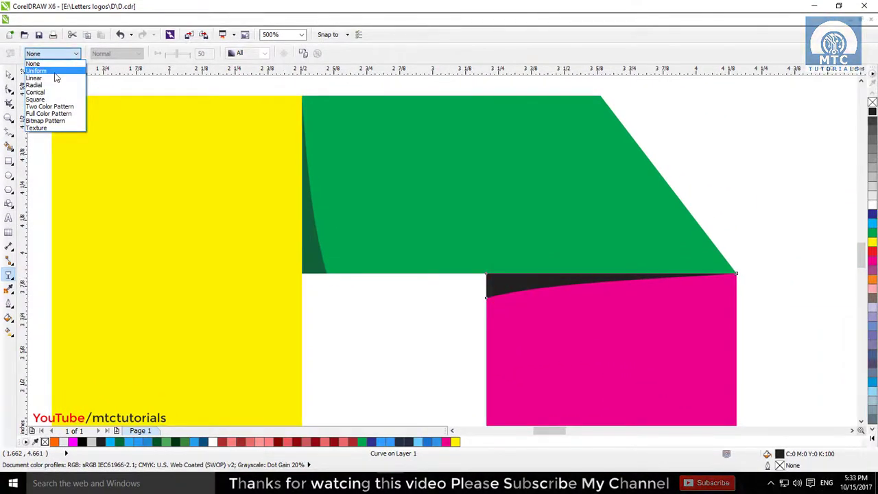
pyautogui.click(55, 73)
pyautogui.scroll(-2, 370, 233)
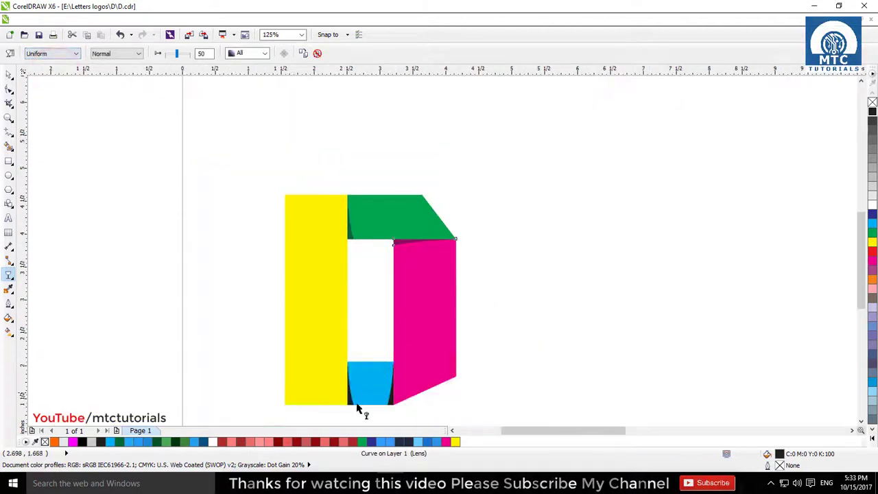
pyautogui.scroll(1, 357, 404)
pyautogui.click(51, 53)
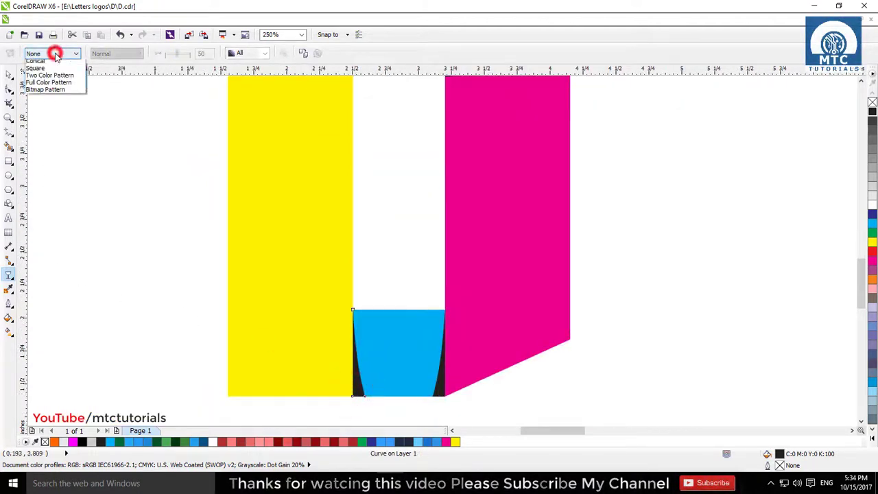
pyautogui.click(56, 73)
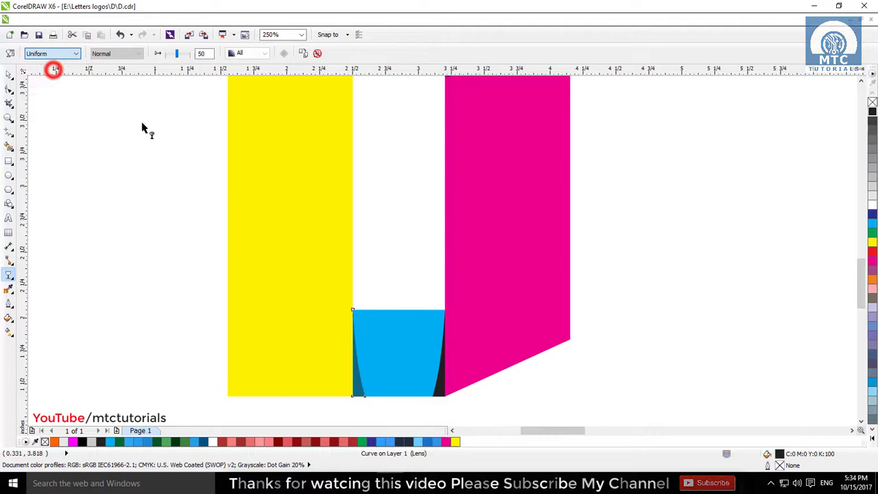
# Make the right dark sliver beside the blue panel uniformly transparent, then clear the selection.
pyautogui.click(435, 388)
pyautogui.click(57, 53)
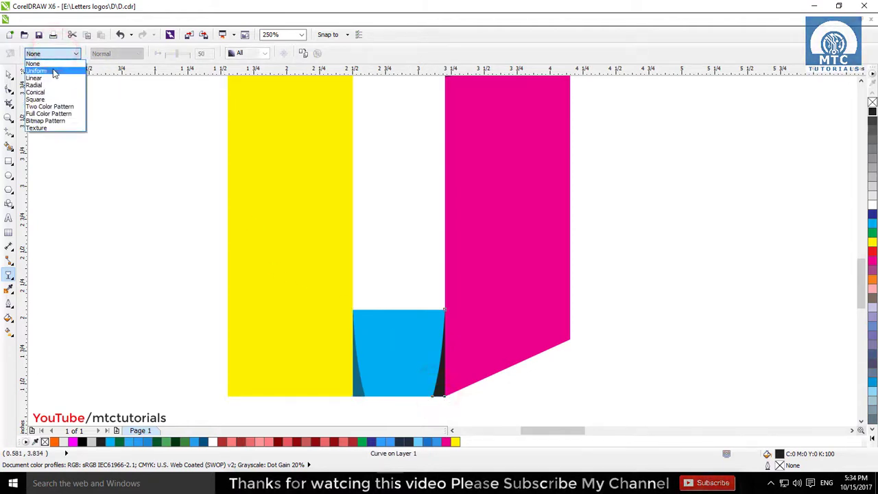
pyautogui.click(56, 71)
pyautogui.click(8, 74)
pyautogui.click(110, 161)
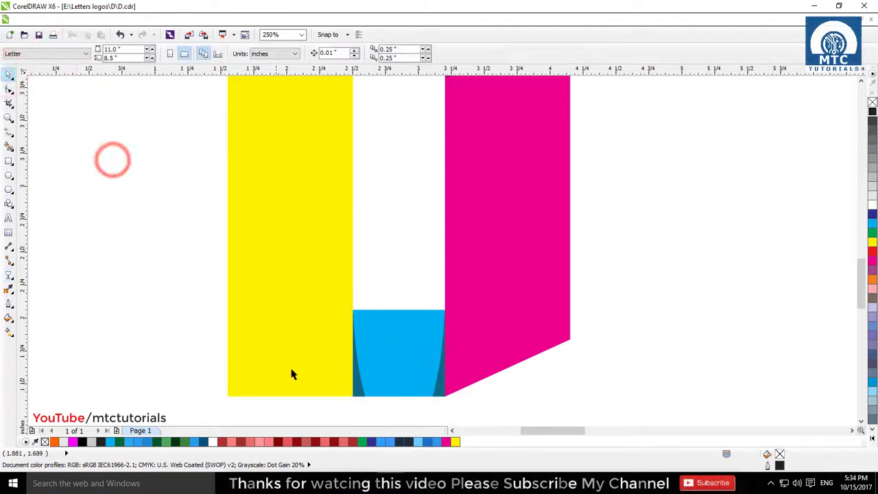
pyautogui.scroll(-2, 385, 337)
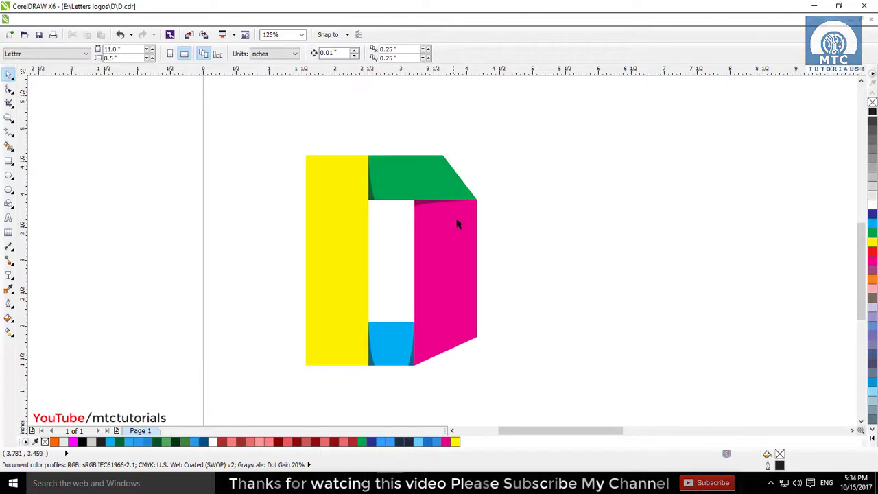
# Lay a top-to-bottom linear gradient across the yellow left panel.
pyautogui.click(328, 225)
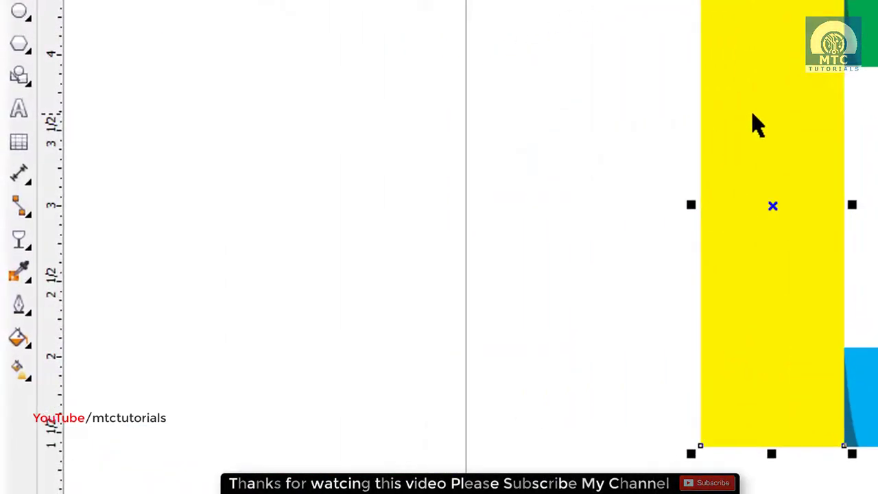
pyautogui.click(24, 384)
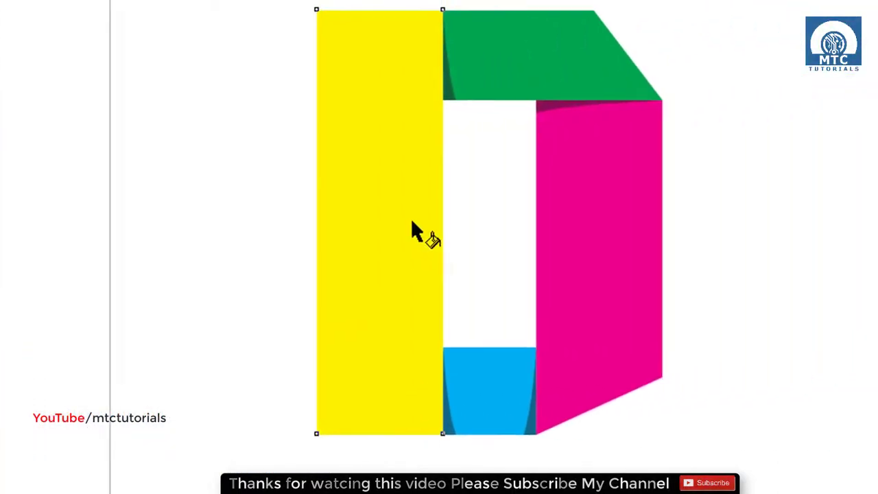
pyautogui.moveTo(319, 16); pyautogui.dragTo(319, 396)
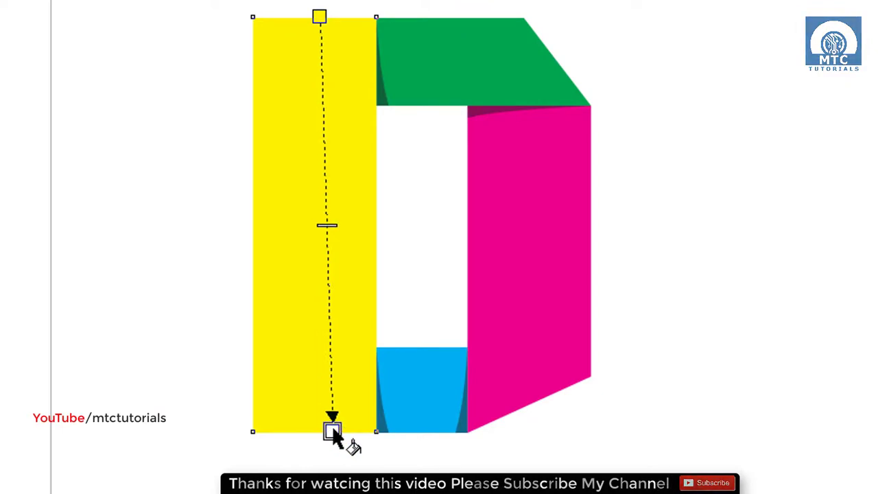
pyautogui.moveTo(319, 396); pyautogui.dragTo(322, 431)
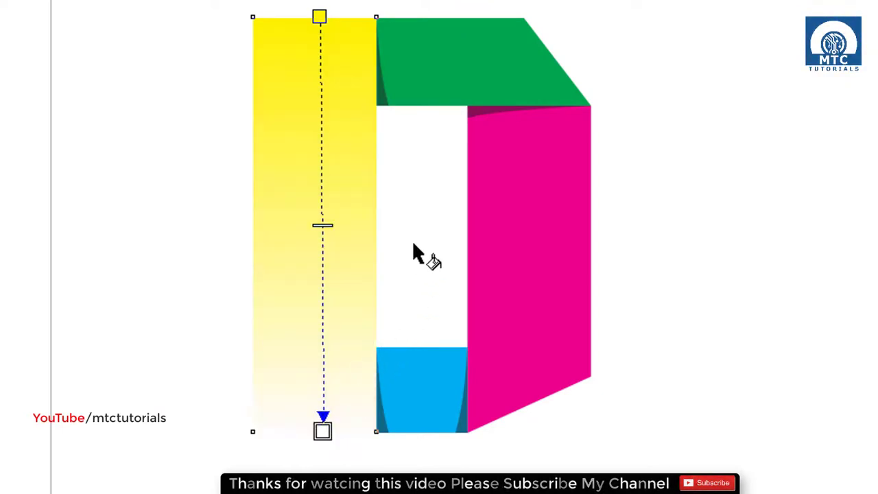
# Fade the green panel left-to-right, pink top-to-bottom and blue left-to-right to white.
pyautogui.click(439, 66)
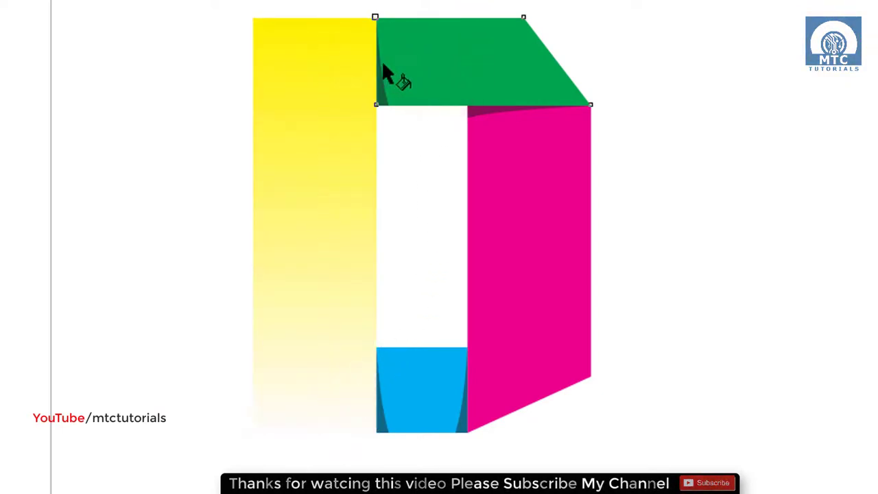
pyautogui.moveTo(381, 61); pyautogui.dragTo(581, 63)
pyautogui.click(558, 183)
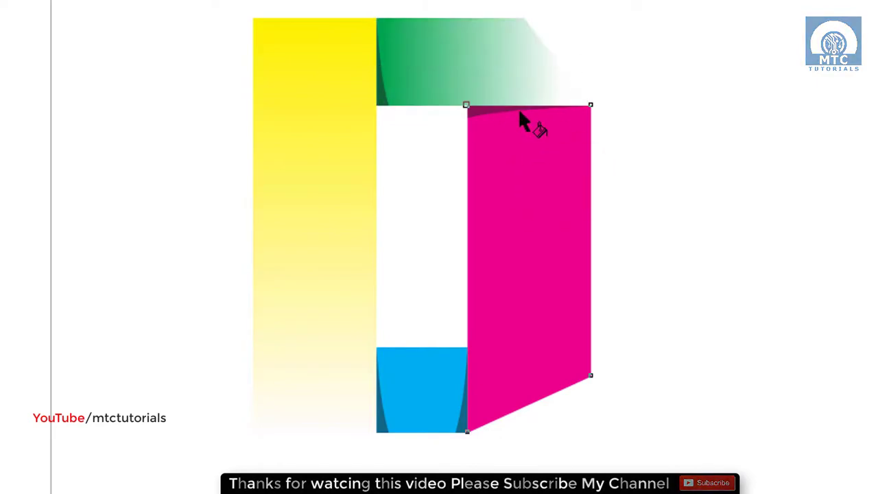
pyautogui.moveTo(528, 110)
pyautogui.mouseDown()
pyautogui.moveTo(539, 281)
pyautogui.moveTo(529, 403)
pyautogui.mouseUp()
pyautogui.click(430, 389)
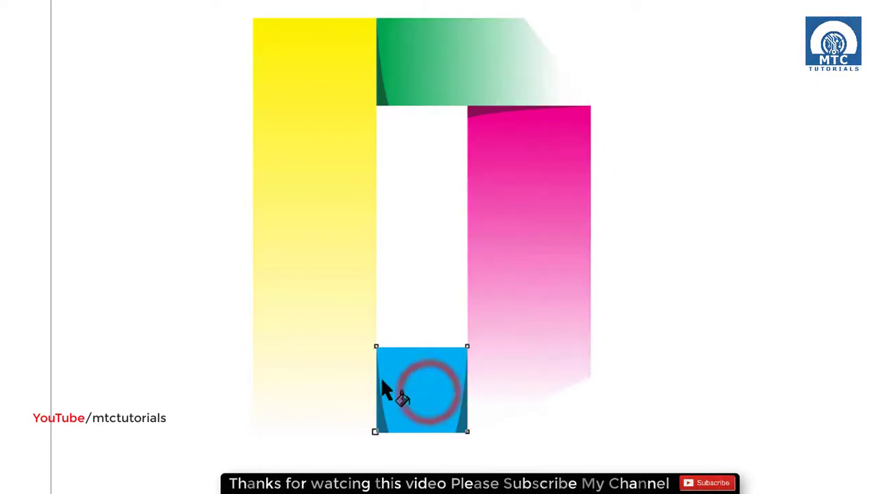
pyautogui.moveTo(383, 386); pyautogui.dragTo(459, 380)
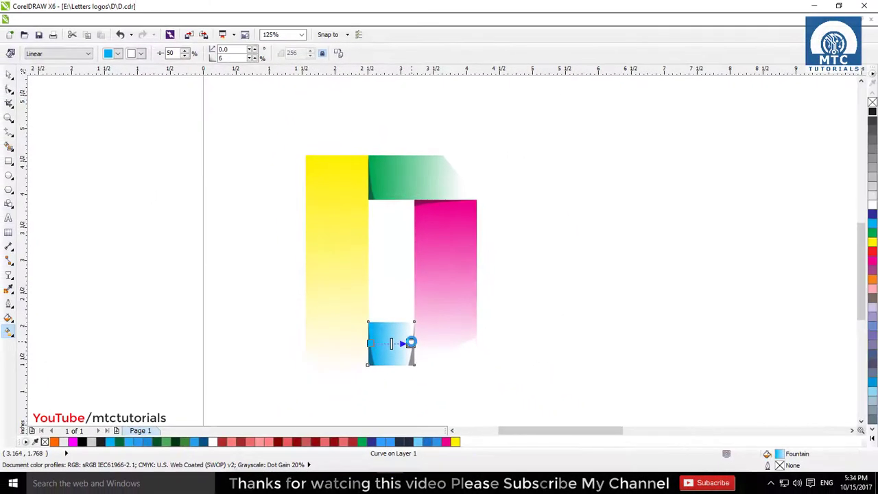
# Set the yellow stem's custom fountain fill to blend from yellow at top to orange at bottom.
pyautogui.click(346, 261)
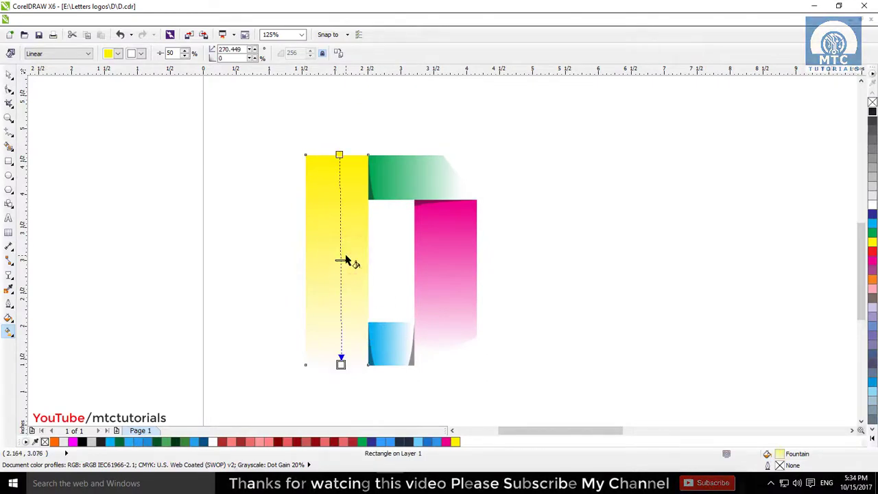
pyautogui.doubleClick(780, 454)
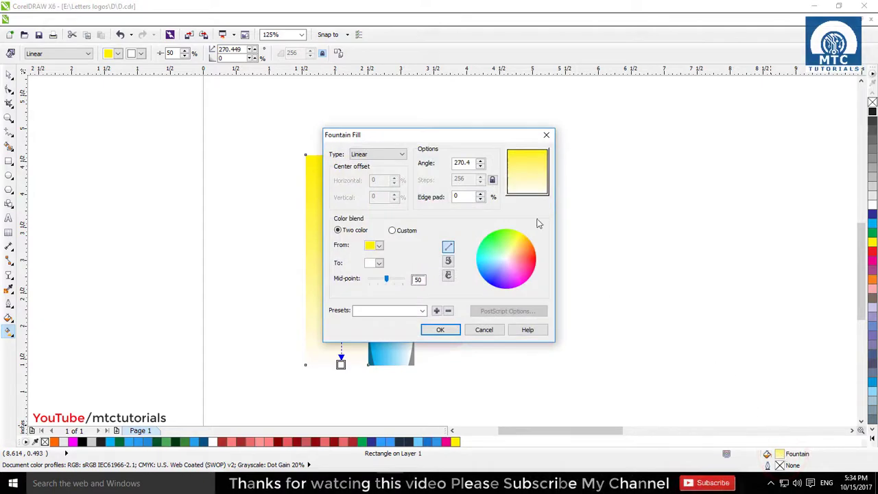
pyautogui.moveTo(490, 138); pyautogui.dragTo(688, 130)
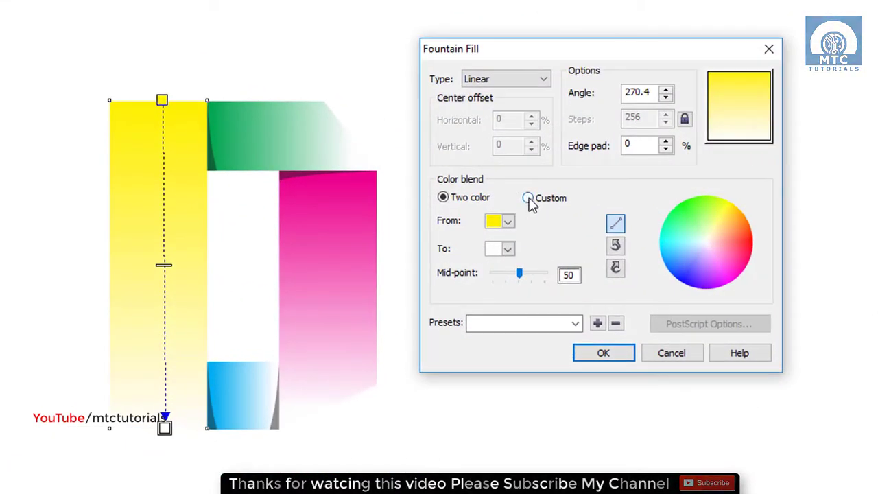
pyautogui.click(527, 198)
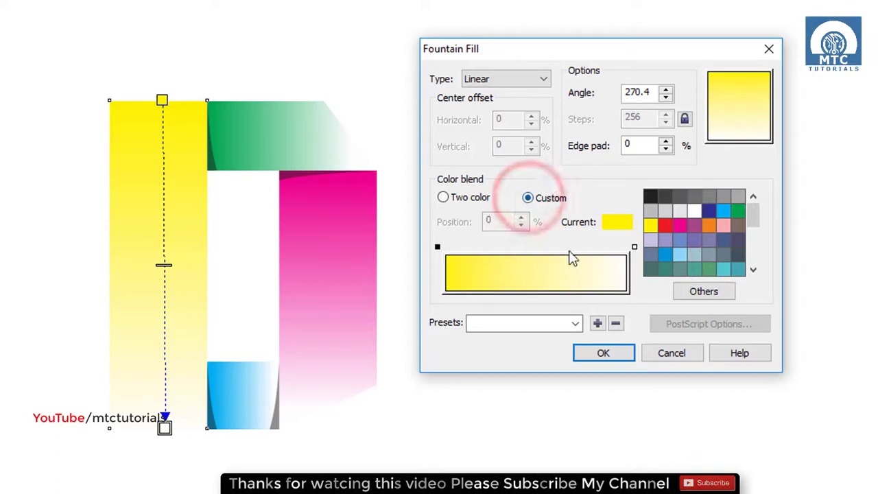
pyautogui.click(634, 247)
pyautogui.click(702, 293)
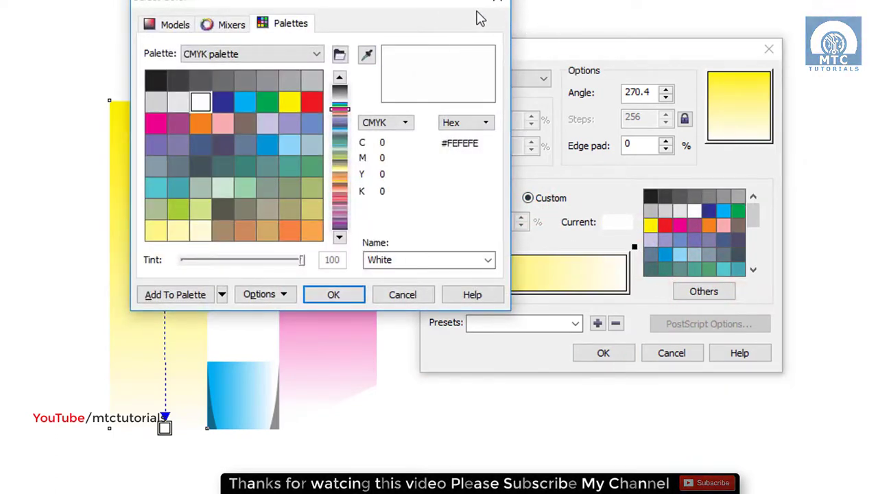
pyautogui.click(497, 4)
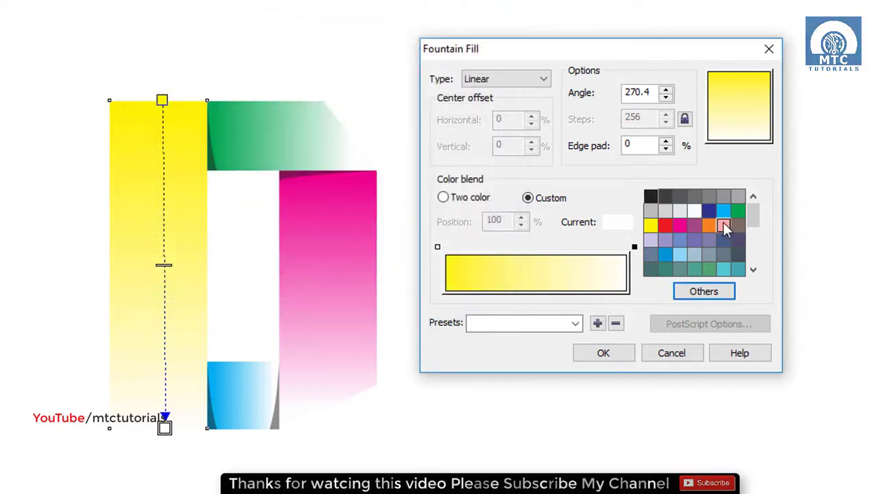
pyautogui.click(710, 225)
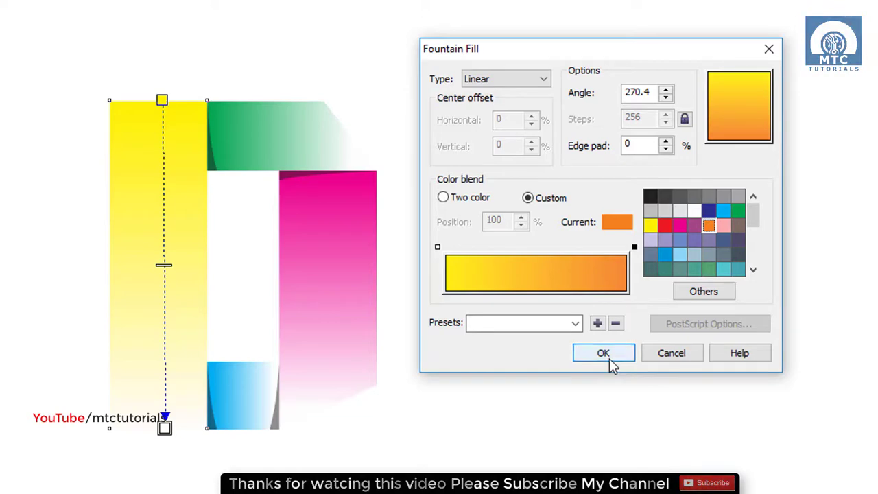
pyautogui.click(437, 246)
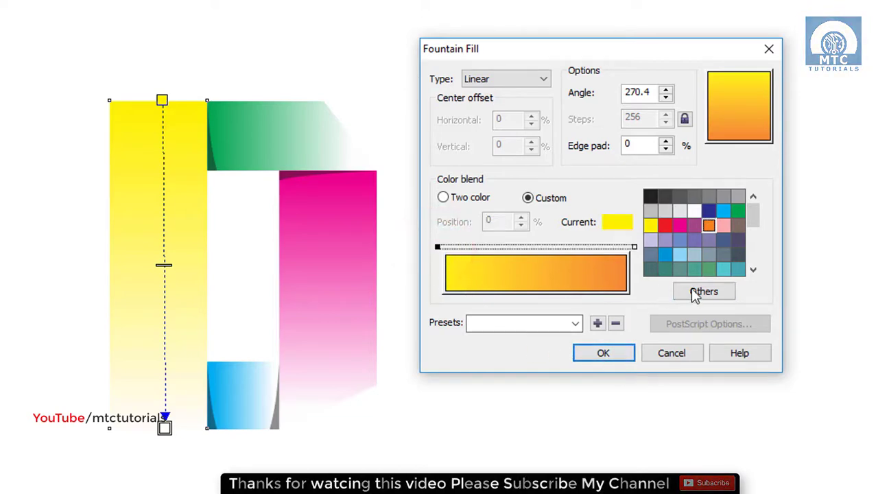
pyautogui.click(612, 354)
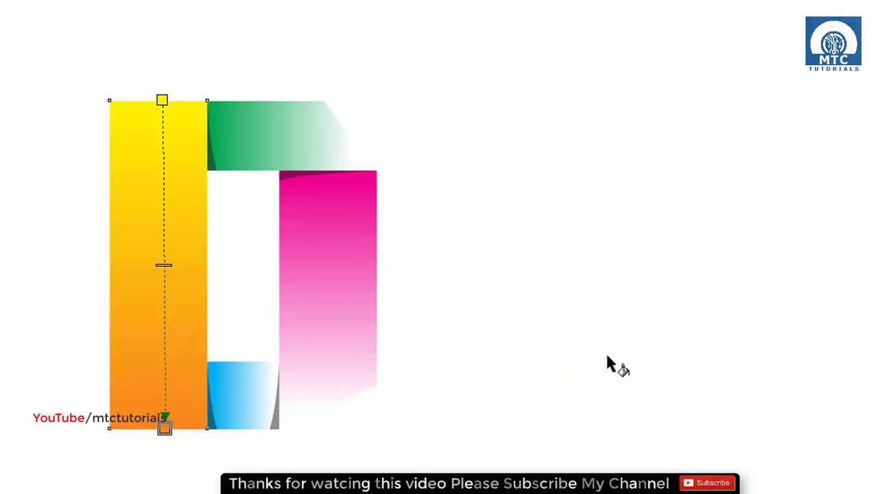
# Give the green top bar a custom fountain fill from green on the left to yellow-green on the right.
pyautogui.click(269, 118)
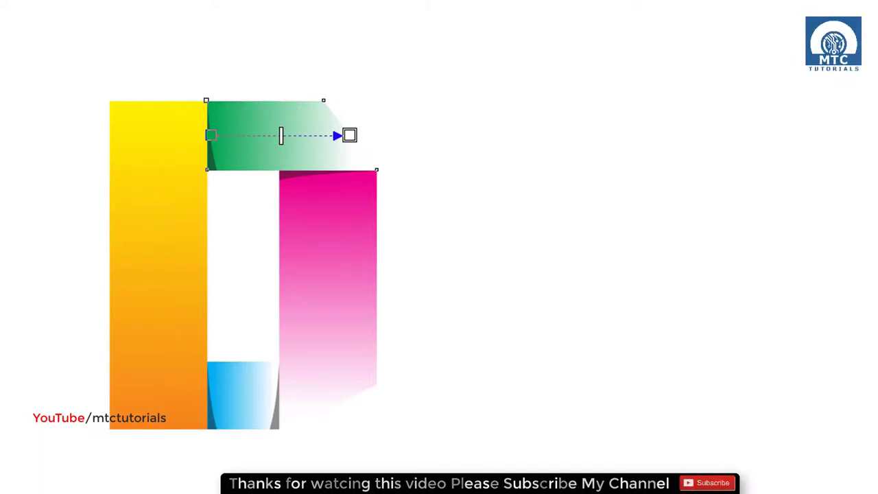
pyautogui.press('F11')
pyautogui.moveTo(435, 68); pyautogui.dragTo(673, 67)
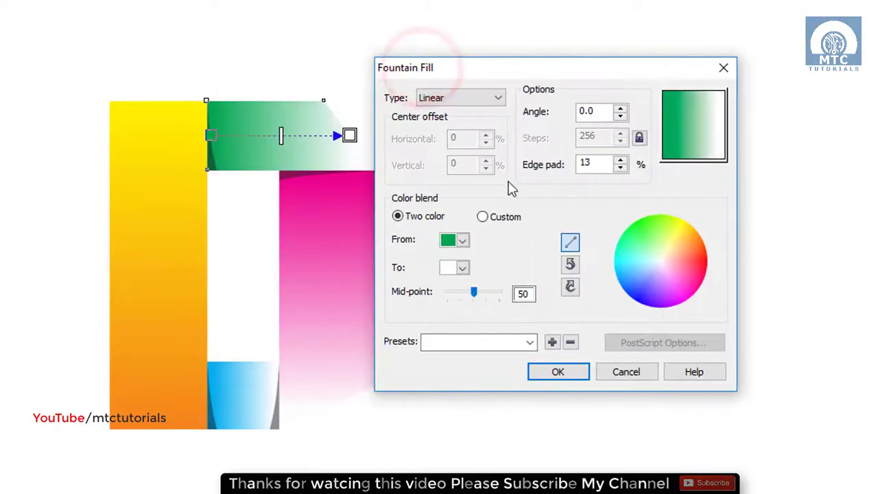
pyautogui.click(483, 217)
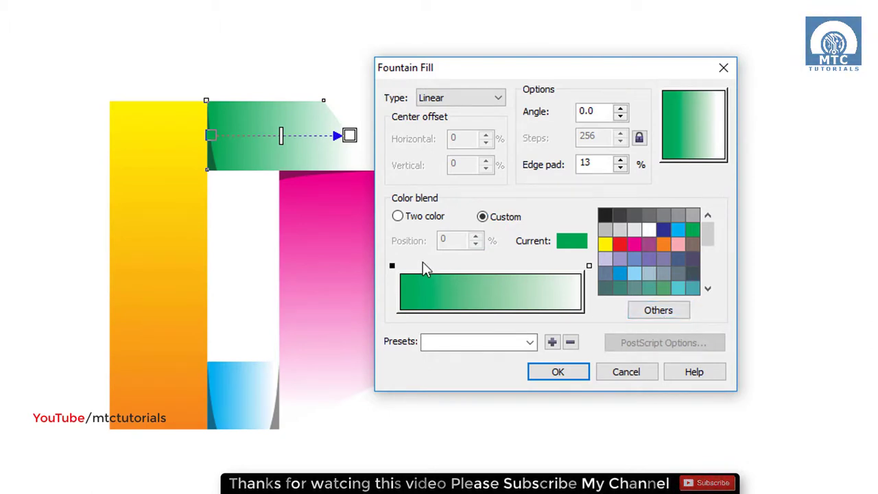
pyautogui.click(589, 266)
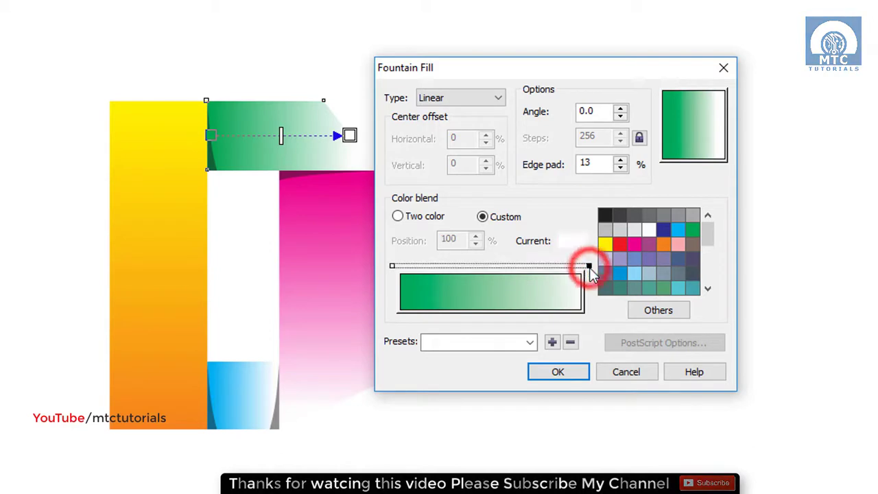
pyautogui.moveTo(709, 238); pyautogui.dragTo(710, 265)
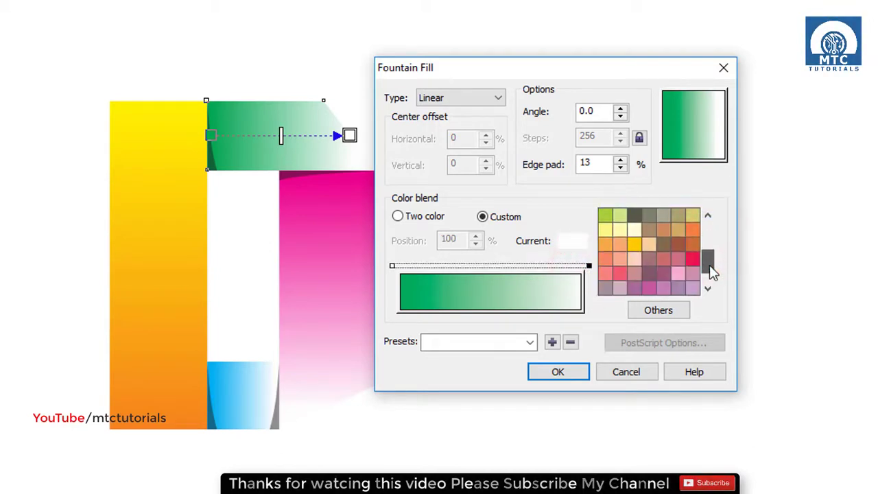
pyautogui.click(604, 244)
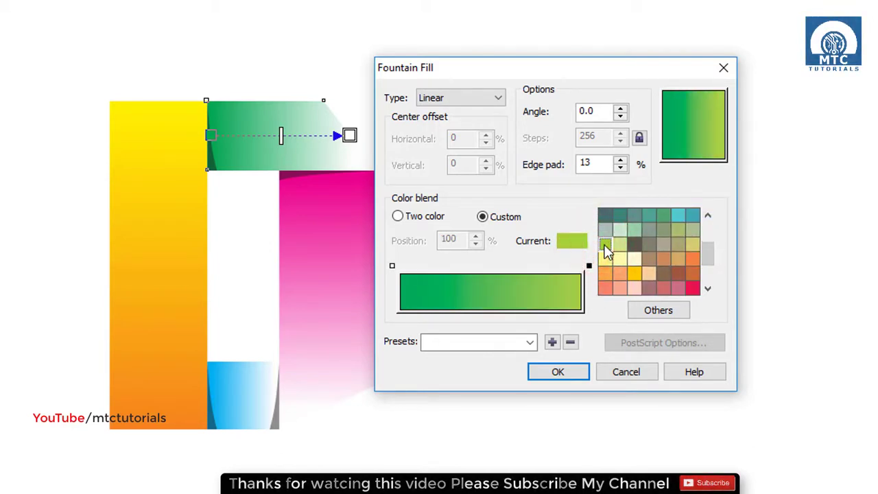
pyautogui.click(564, 376)
# Give the pink right panel a custom fountain fill ending in deep pink-magenta.
pyautogui.click(335, 295)
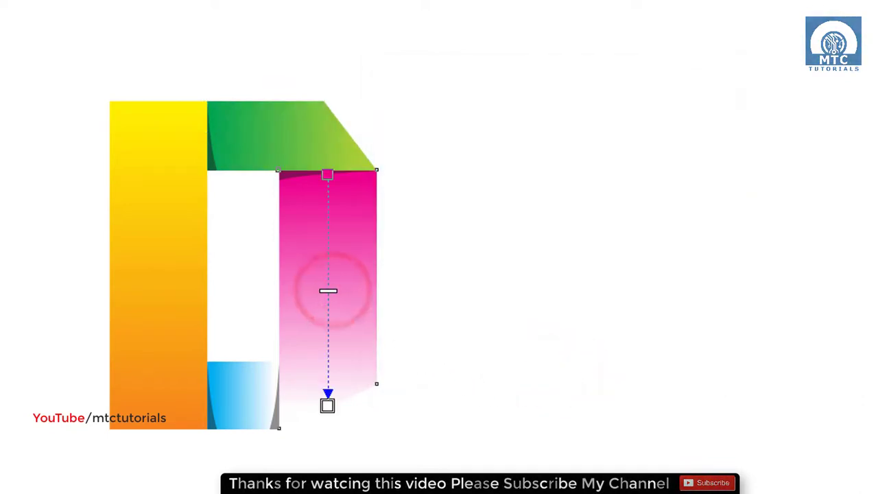
pyautogui.press('F11')
pyautogui.moveTo(339, 73); pyautogui.dragTo(638, 65)
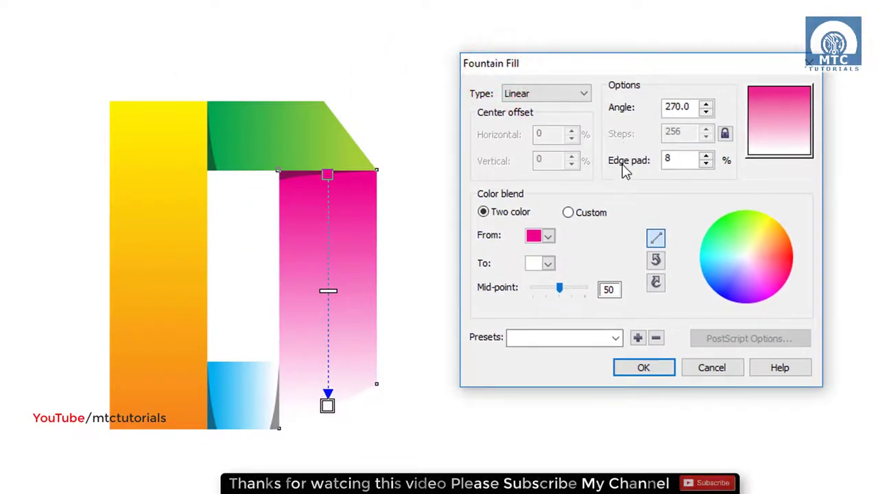
pyautogui.click(569, 212)
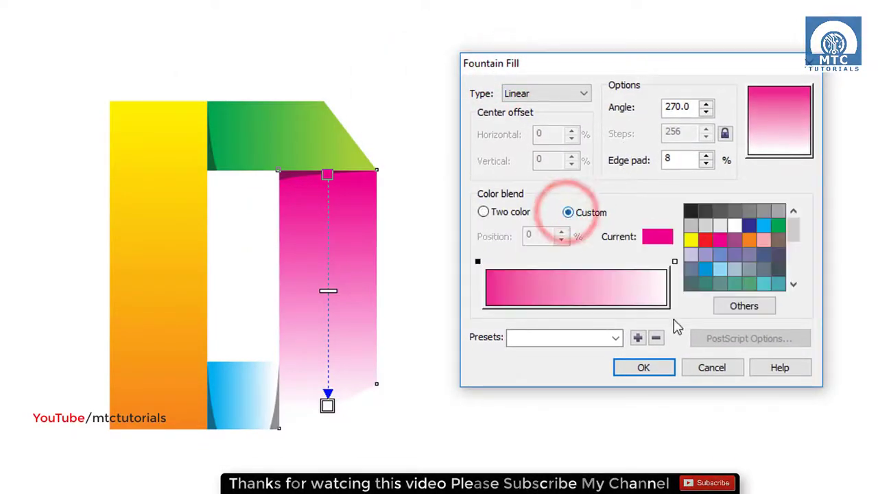
pyautogui.click(674, 262)
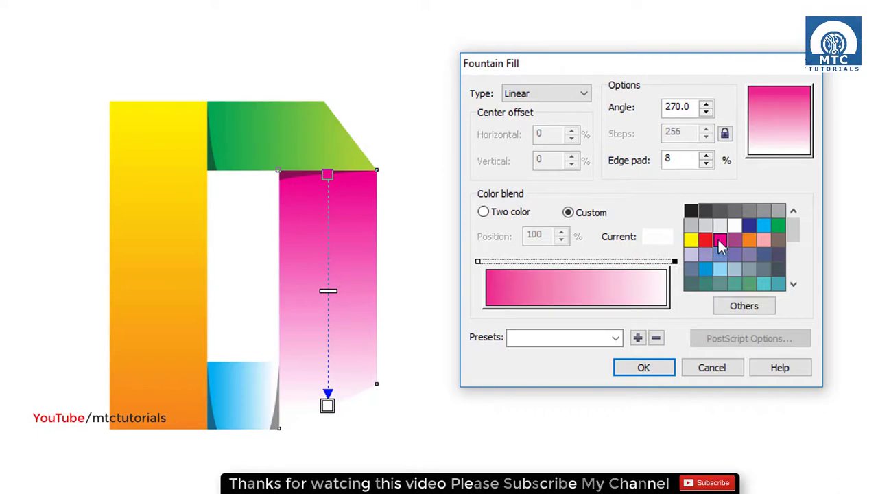
pyautogui.click(720, 241)
pyautogui.click(724, 309)
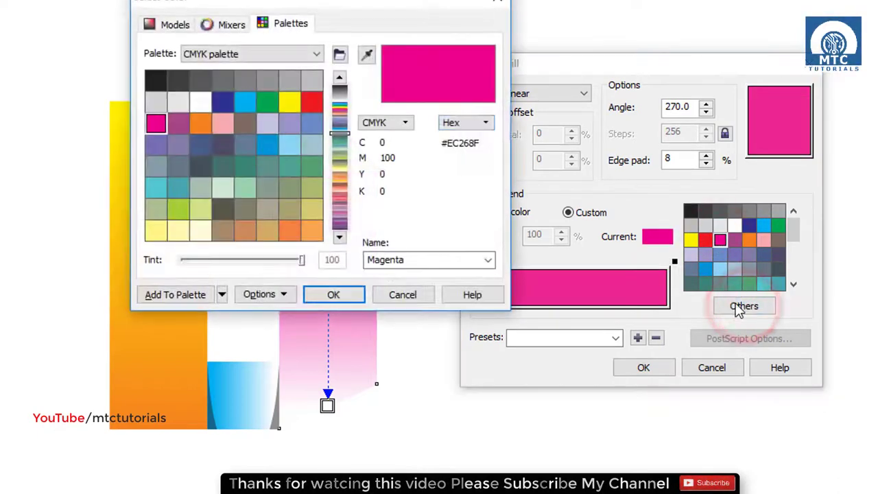
pyautogui.moveTo(373, 2); pyautogui.dragTo(609, 3)
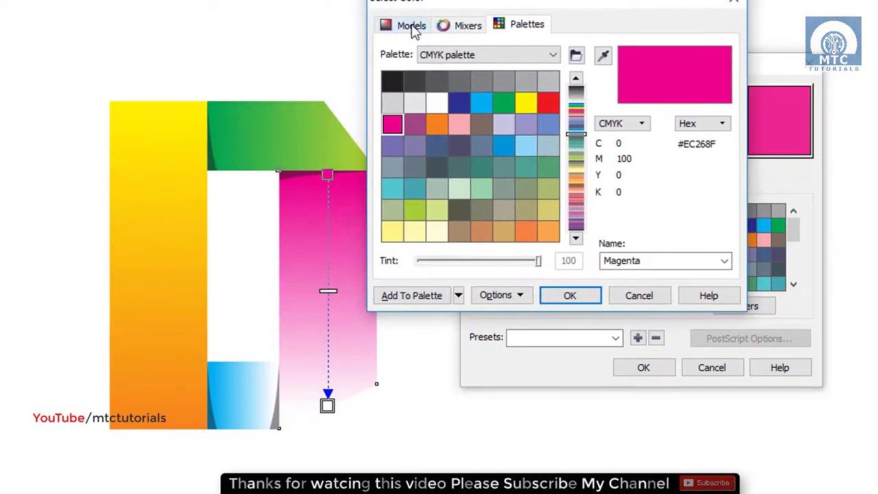
pyautogui.click(412, 27)
pyautogui.click(541, 117)
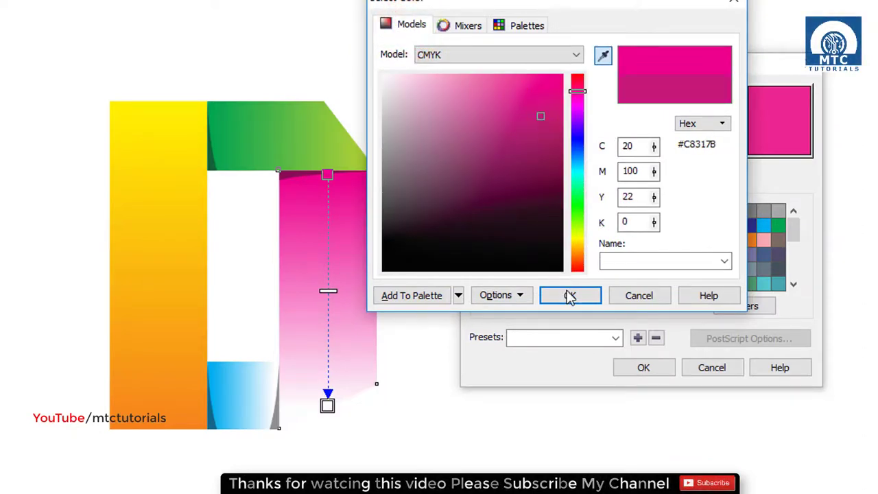
pyautogui.click(570, 296)
# Sample a purple from the screen as the gradient's end colour.
pyautogui.click(753, 307)
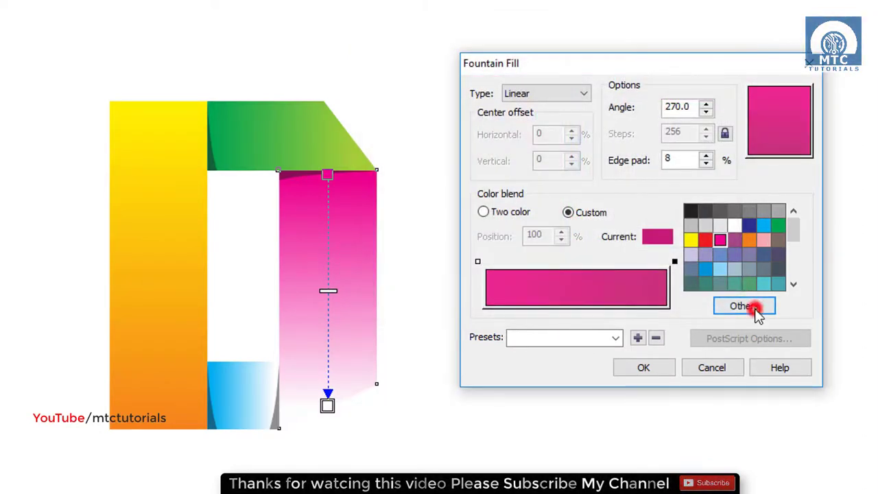
pyautogui.click(603, 55)
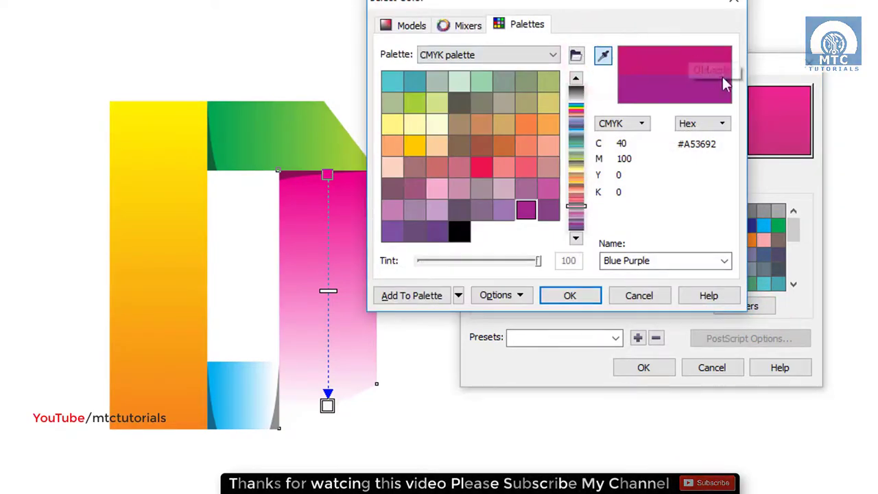
pyautogui.click(603, 56)
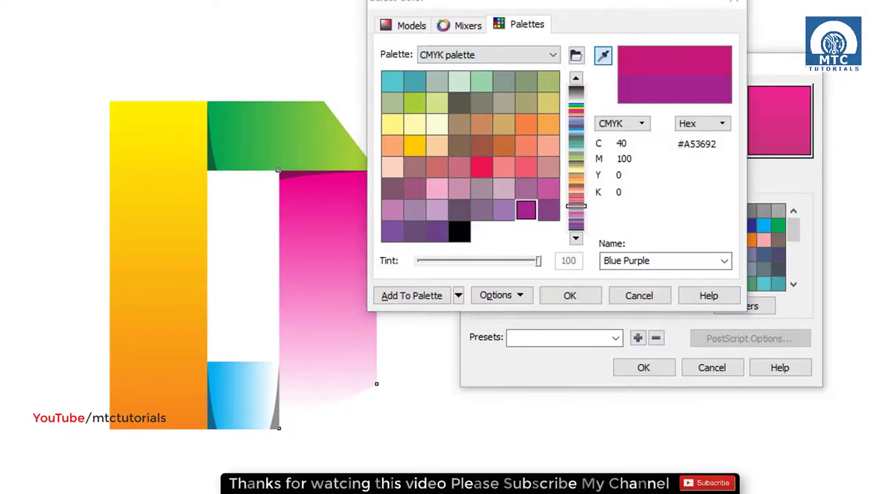
pyautogui.click(603, 55)
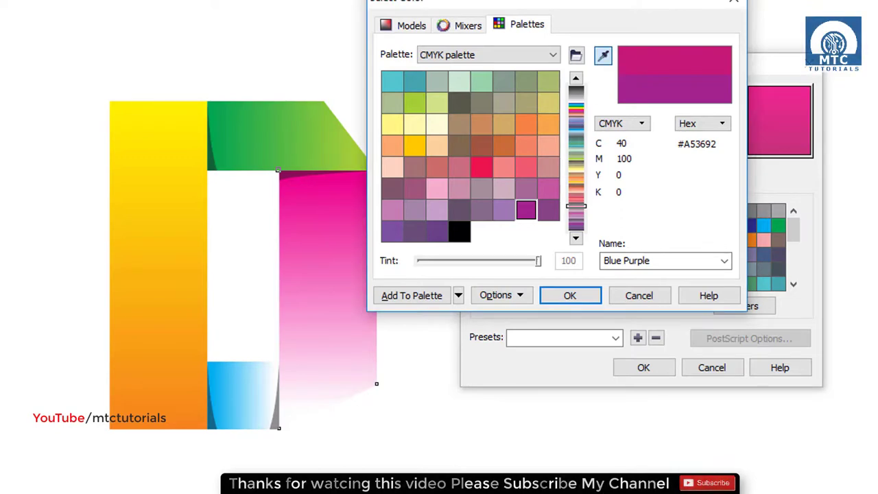
pyautogui.click(594, 300)
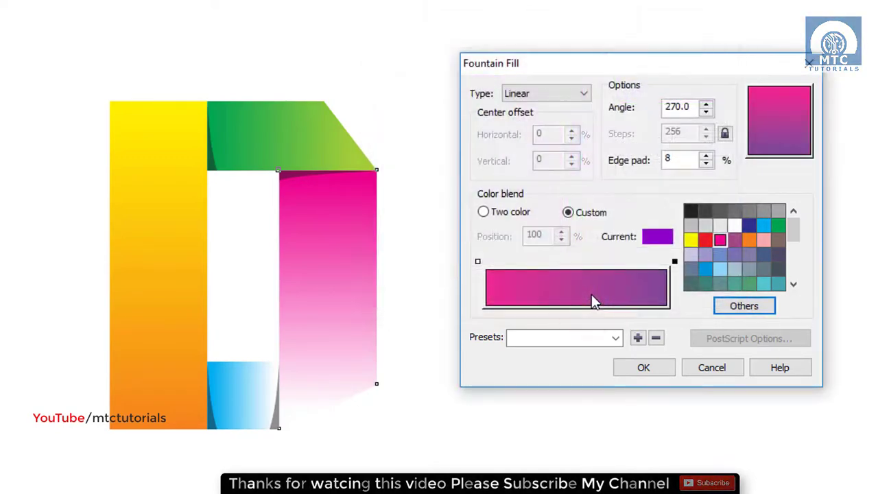
# Set the gradient start to a lighter purple and apply the fill to the right panel.
pyautogui.click(478, 261)
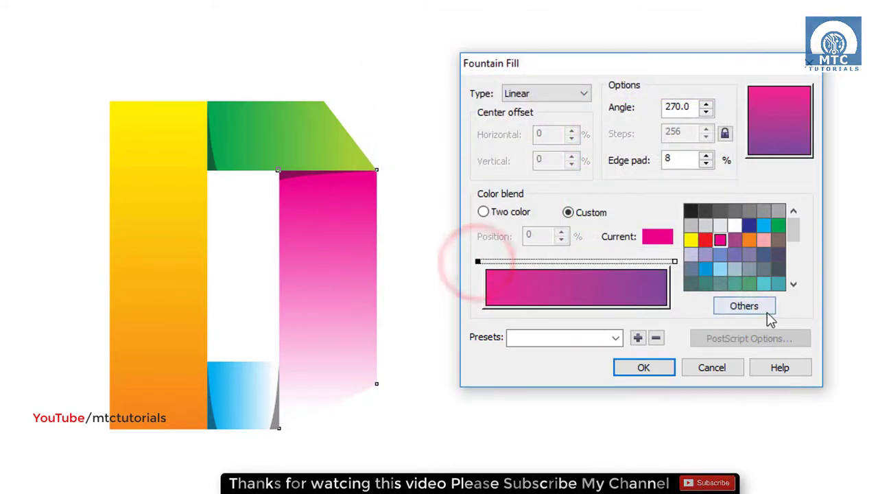
pyautogui.click(745, 306)
pyautogui.click(603, 55)
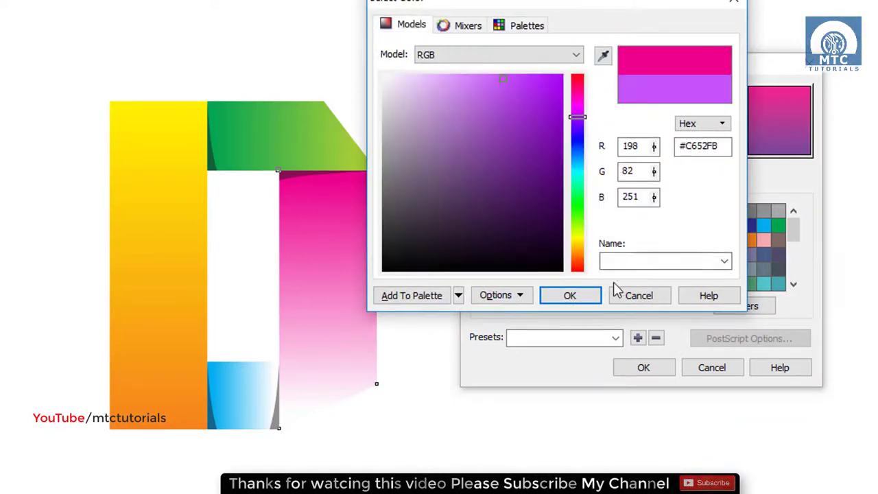
pyautogui.click(571, 295)
pyautogui.click(738, 306)
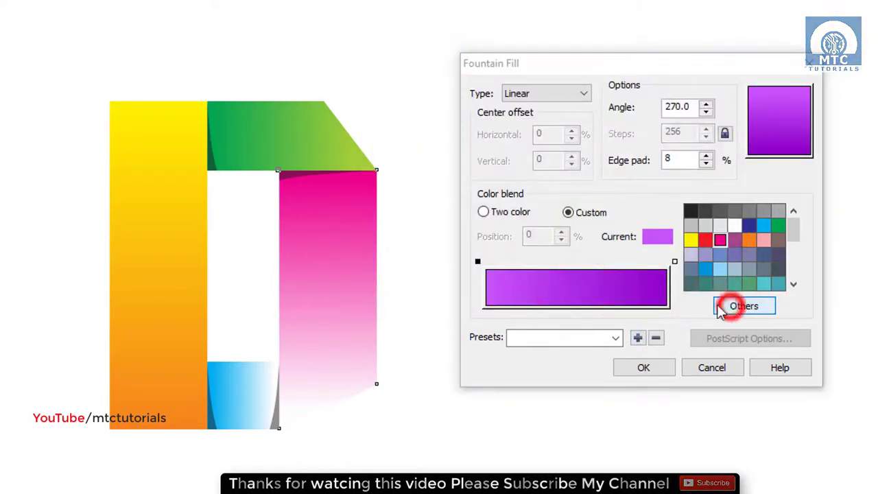
pyautogui.click(405, 24)
pyautogui.moveTo(500, 81); pyautogui.dragTo(468, 77)
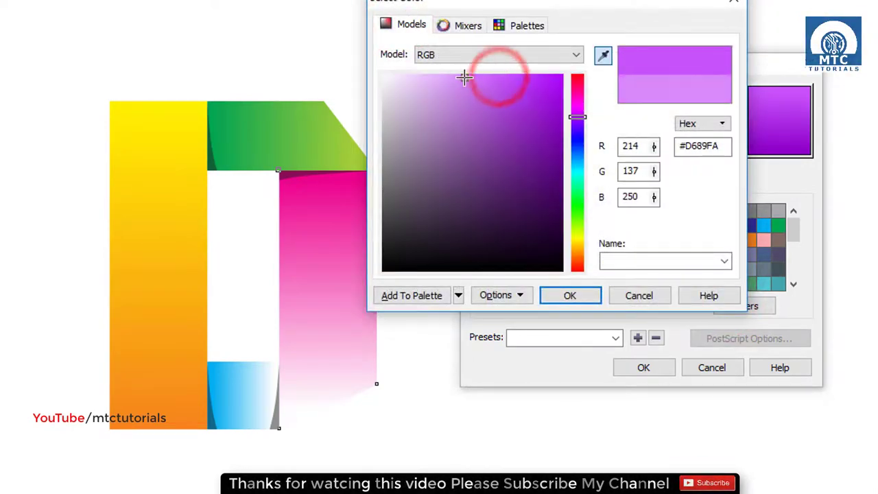
pyautogui.click(568, 294)
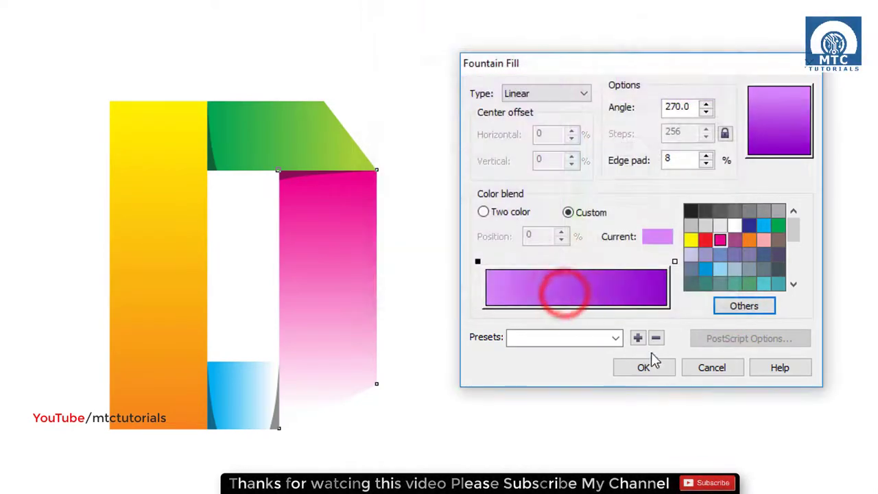
pyautogui.click(653, 368)
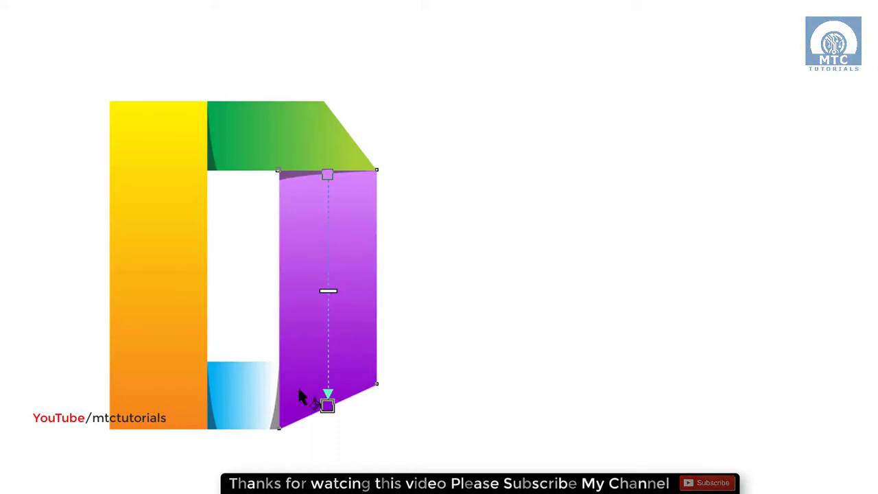
# Give the blue bottom panel a custom fountain fill ending in dark blue.
pyautogui.click(241, 390)
pyautogui.press('F11')
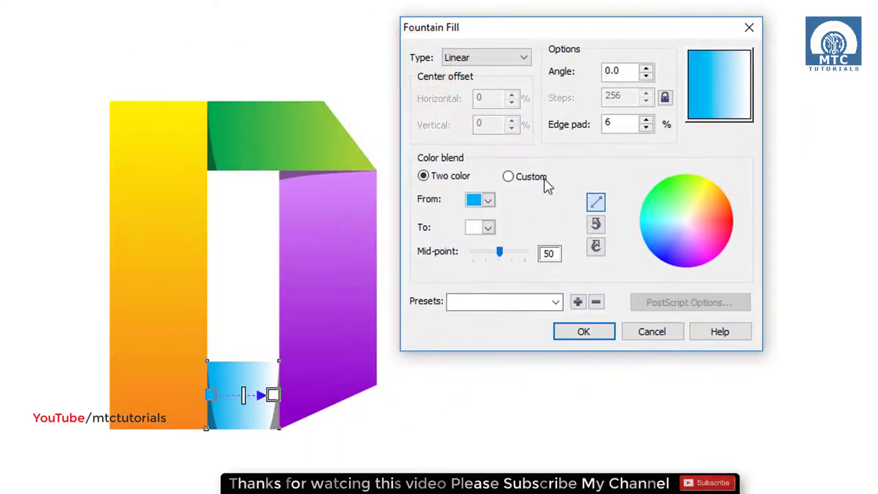
pyautogui.click(523, 180)
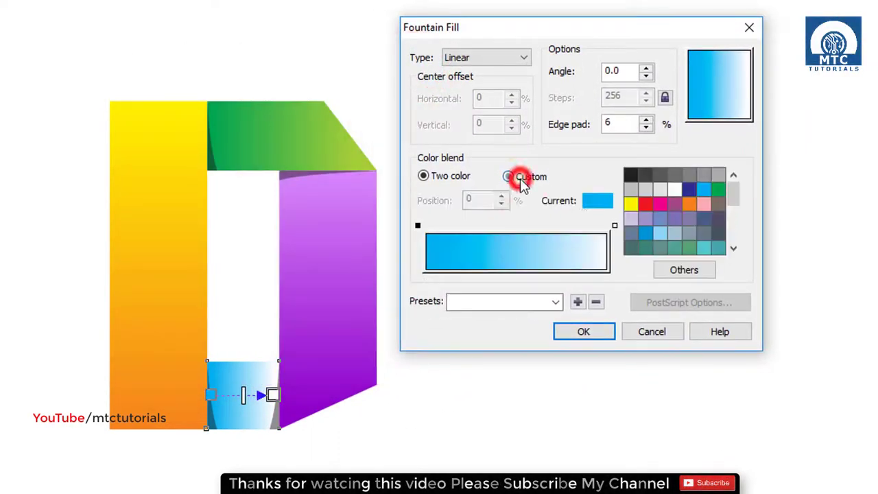
pyautogui.click(615, 228)
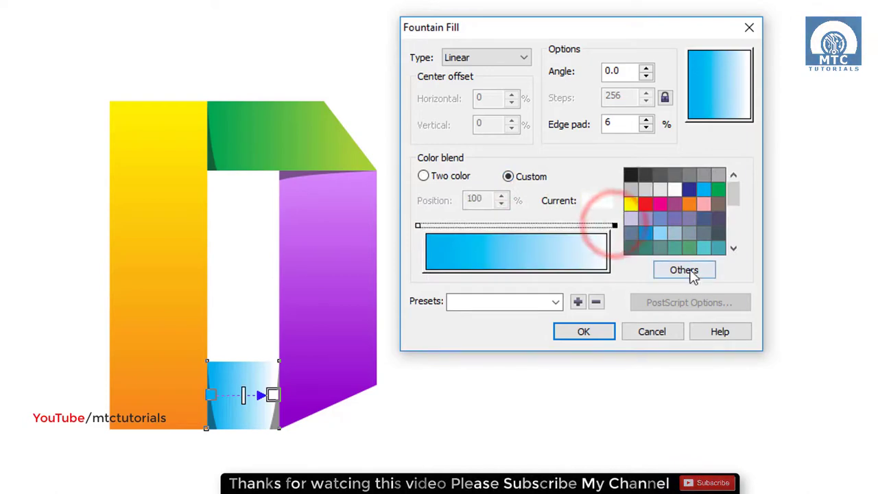
pyautogui.click(686, 271)
pyautogui.click(459, 103)
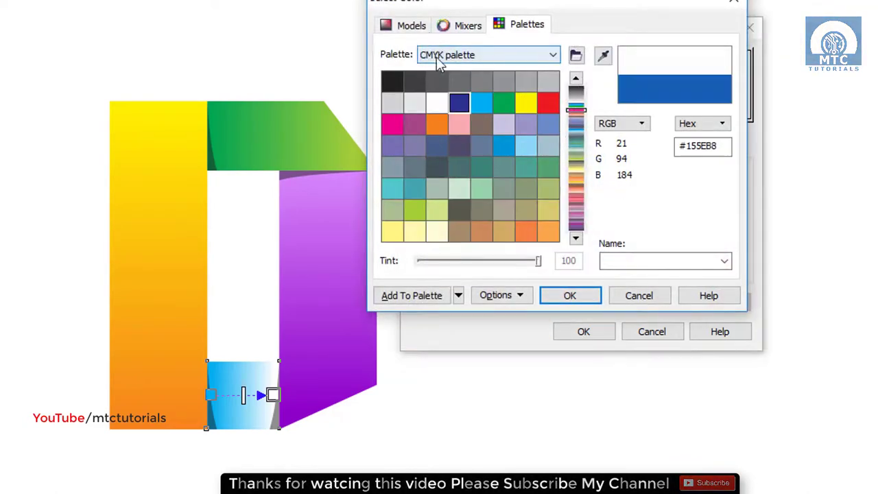
pyautogui.click(407, 26)
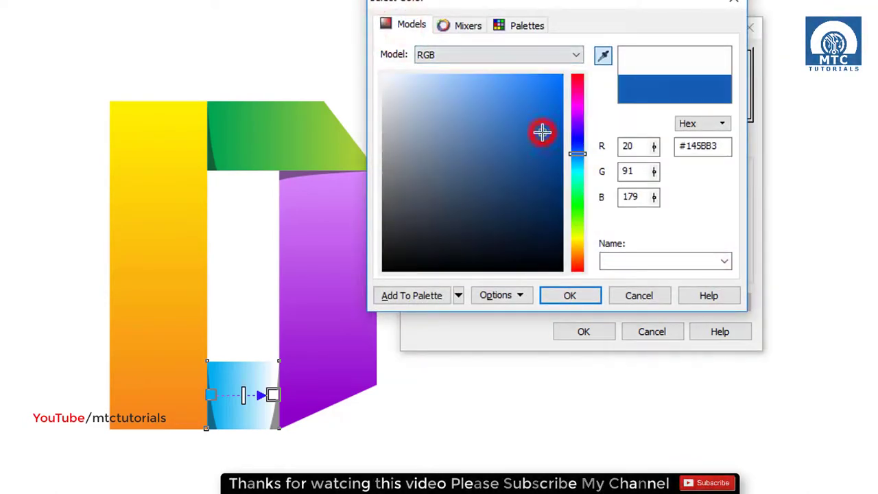
pyautogui.click(569, 295)
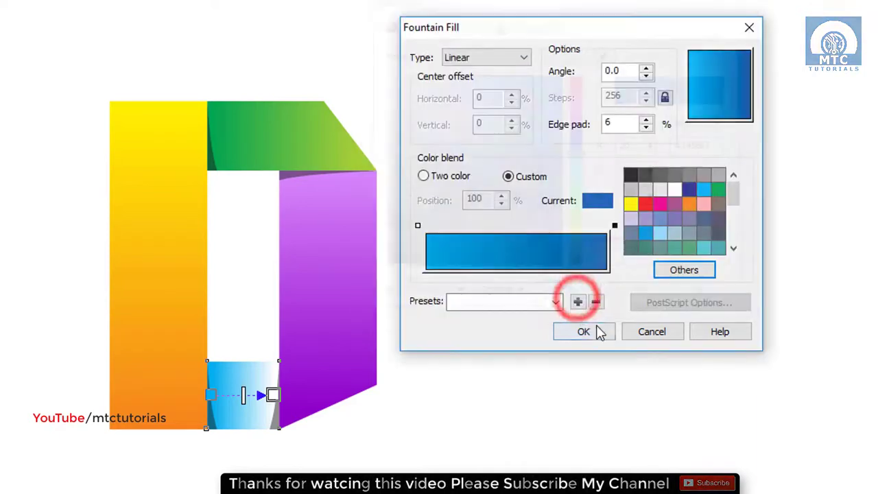
# Set the gradient start to sky blue #33A6E8 and apply the fill.
pyautogui.click(418, 227)
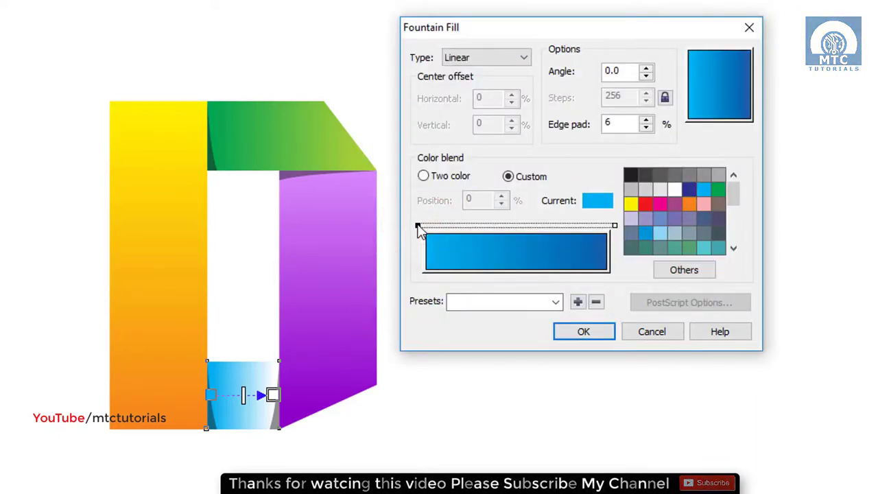
pyautogui.click(707, 271)
pyautogui.click(410, 25)
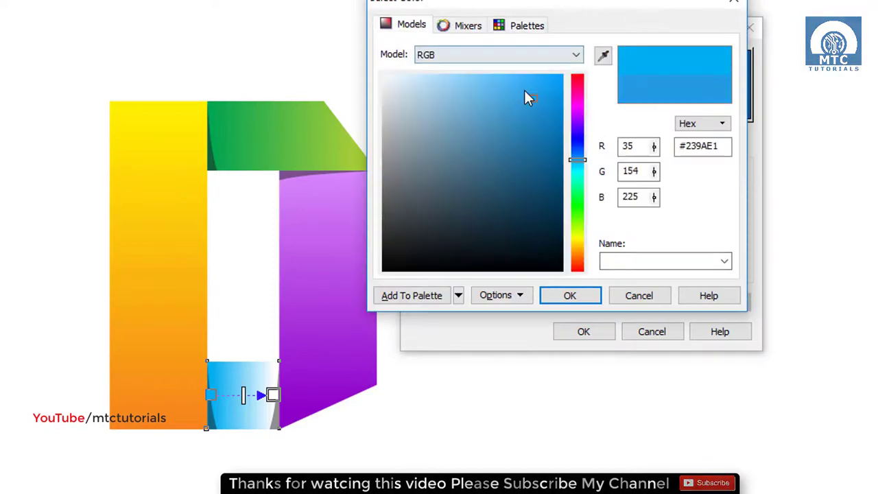
pyautogui.click(521, 93)
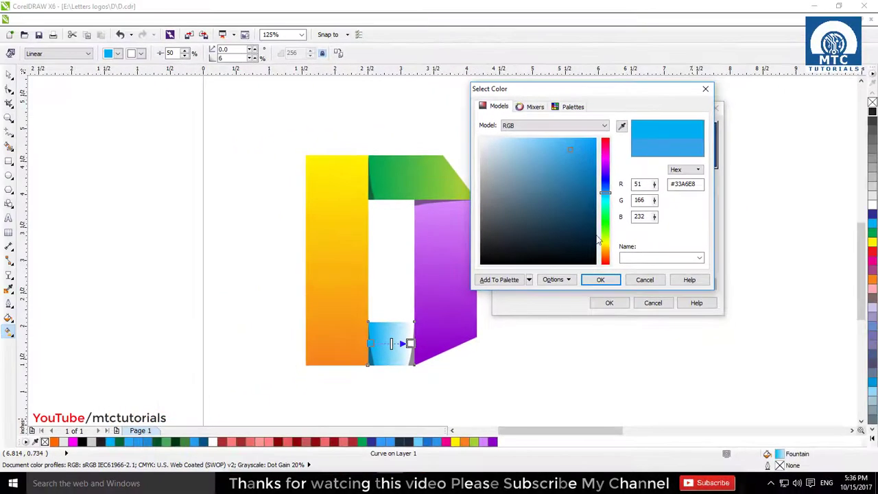
pyautogui.click(602, 280)
pyautogui.click(609, 303)
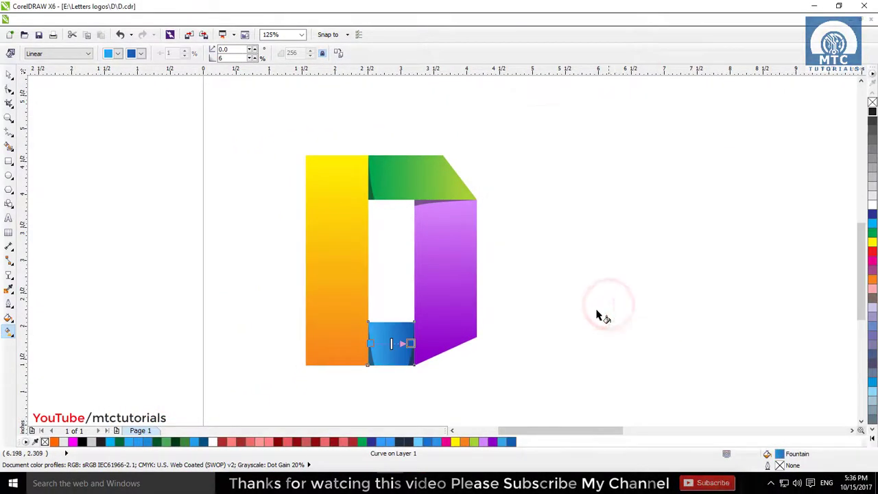
# Copy the yellow stem to the left and knife-cut the copy diagonally corner to corner.
pyautogui.click(7, 74)
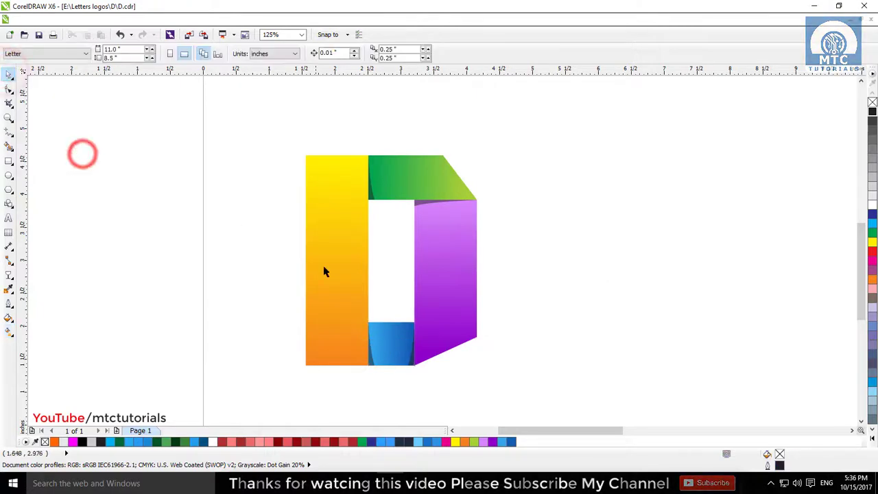
pyautogui.click(338, 275)
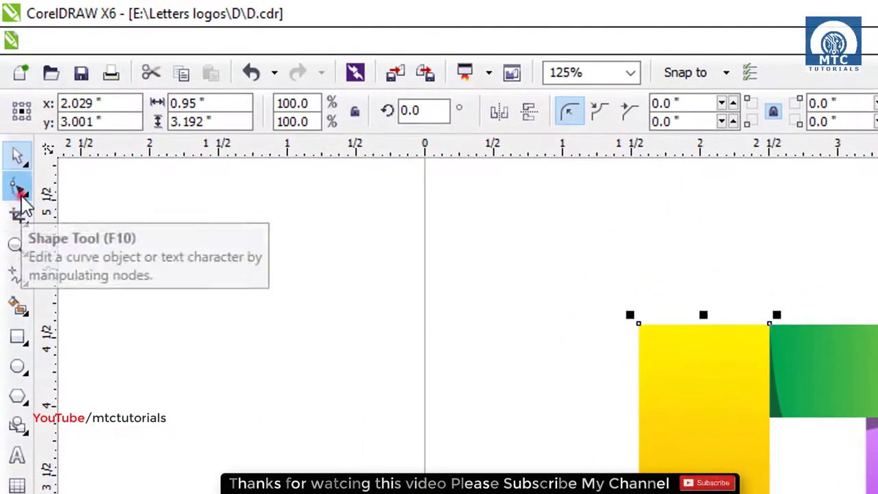
pyautogui.click(21, 195)
pyautogui.click(21, 220)
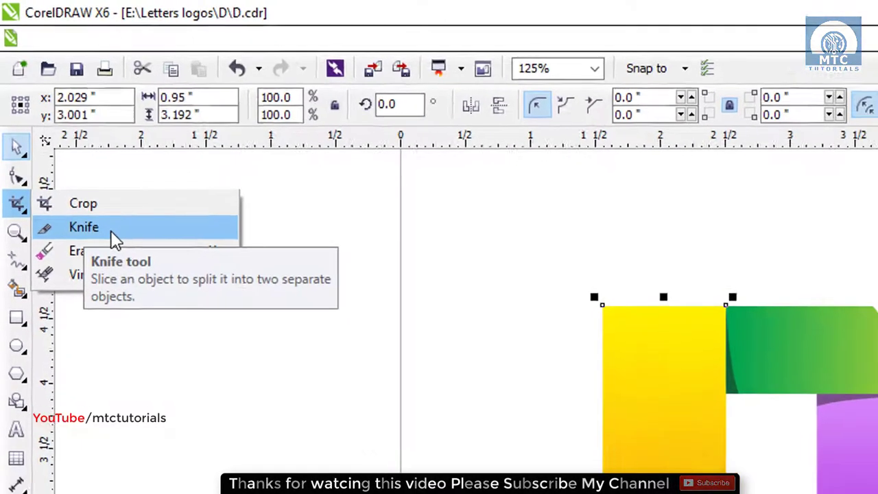
pyautogui.click(114, 240)
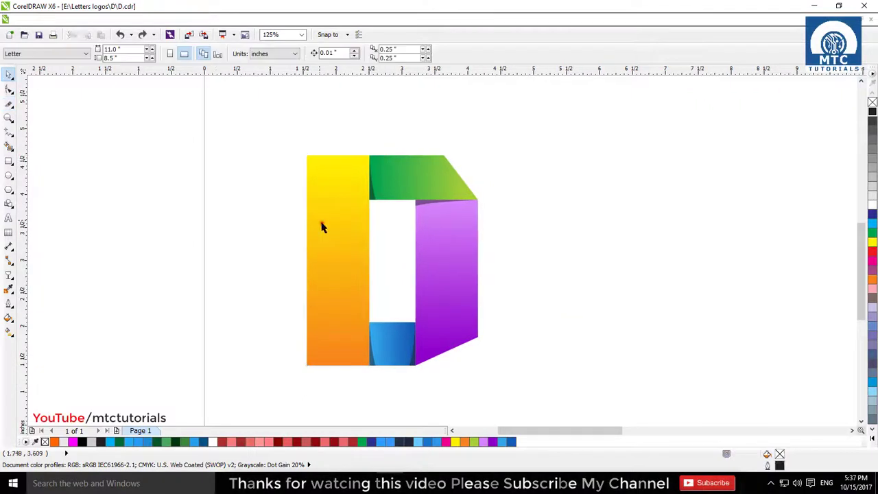
pyautogui.moveTo(322, 227); pyautogui.dragTo(217, 256)
pyautogui.click(9, 103)
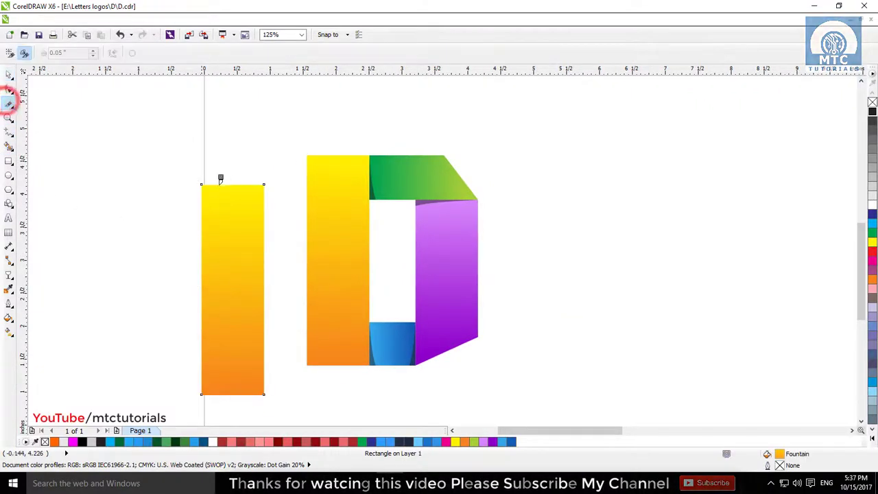
pyautogui.click(263, 184)
pyautogui.click(201, 393)
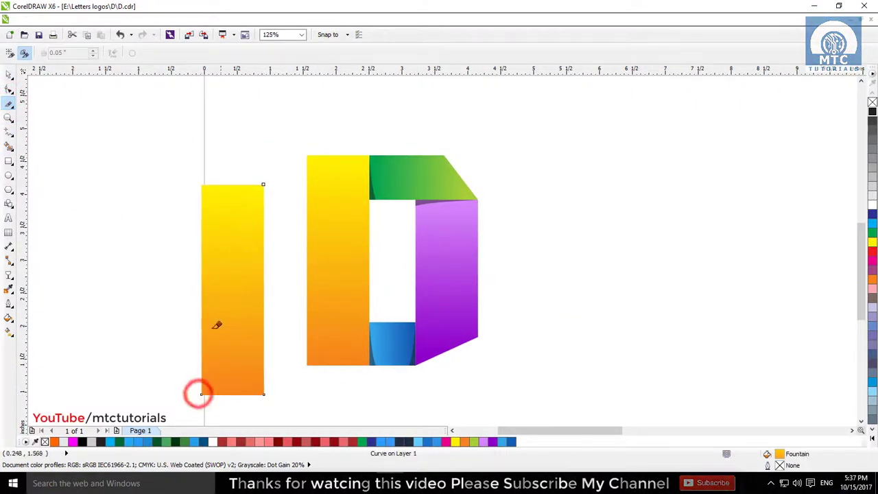
# Delete the original yellow stem and move the two cut pieces into its place.
pyautogui.click(9, 74)
pyautogui.moveTo(143, 147); pyautogui.dragTo(292, 399)
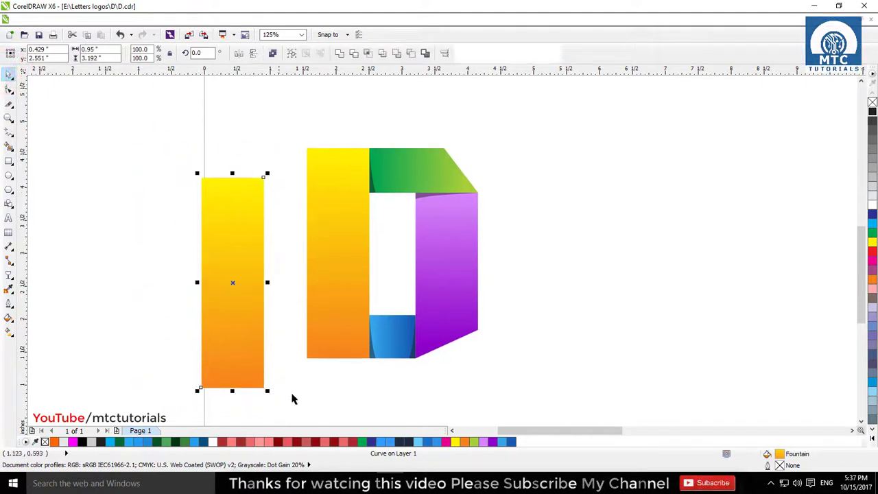
pyautogui.click(343, 252)
pyautogui.press('Delete')
pyautogui.moveTo(186, 164); pyautogui.dragTo(282, 414)
pyautogui.moveTo(263, 176); pyautogui.dragTo(369, 148)
pyautogui.click(249, 171)
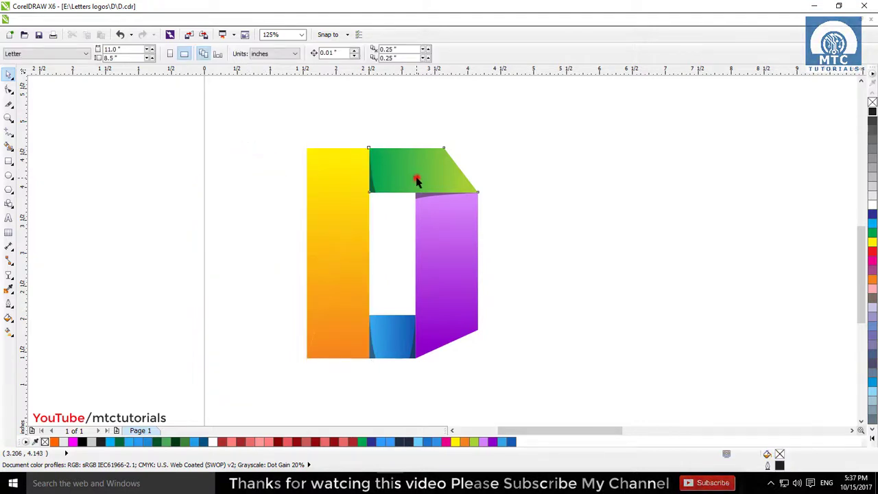
# Cut the green top piece diagonally from its top-right to lower-left corner.
pyautogui.click(417, 180)
pyautogui.click(9, 103)
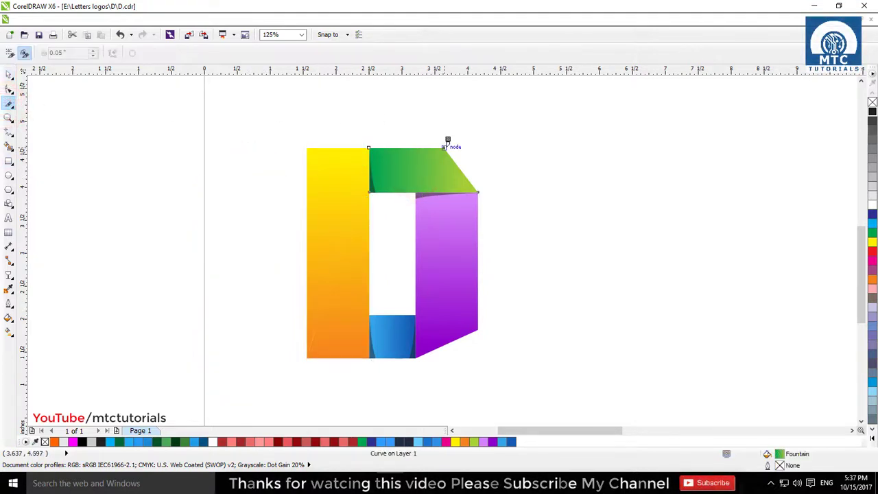
pyautogui.click(447, 146)
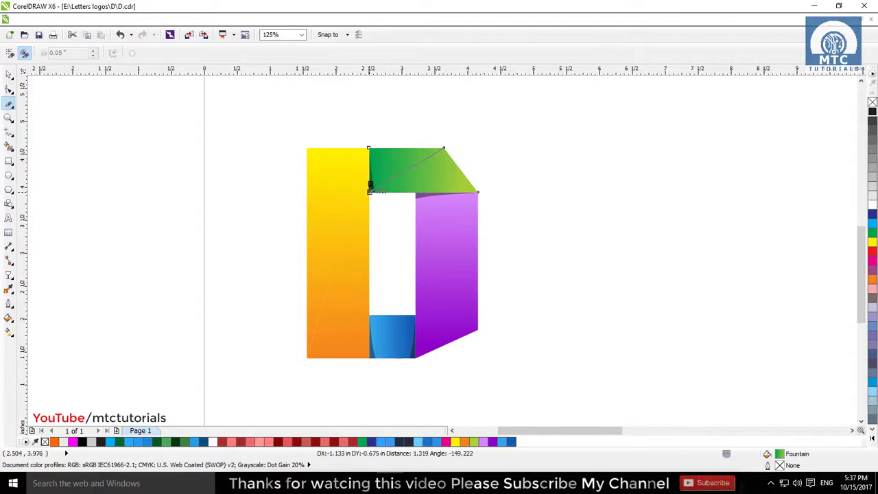
pyautogui.click(368, 191)
pyautogui.click(445, 258)
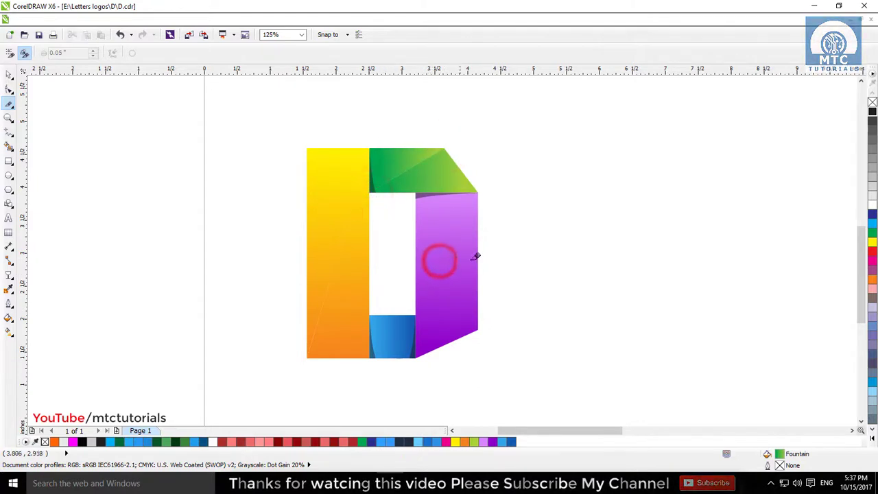
pyautogui.click(8, 75)
# Cut the purple right panel diagonally from its lower-right corner to its top edge.
pyautogui.click(450, 227)
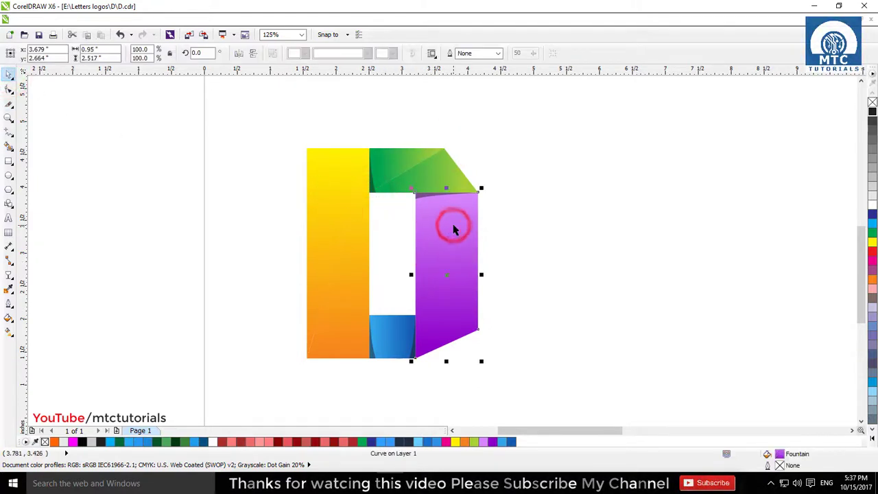
pyautogui.click(8, 90)
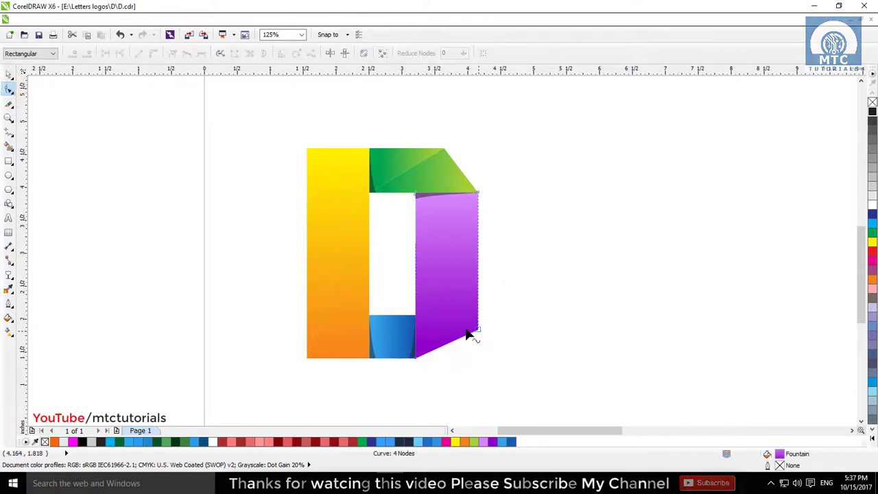
pyautogui.click(8, 103)
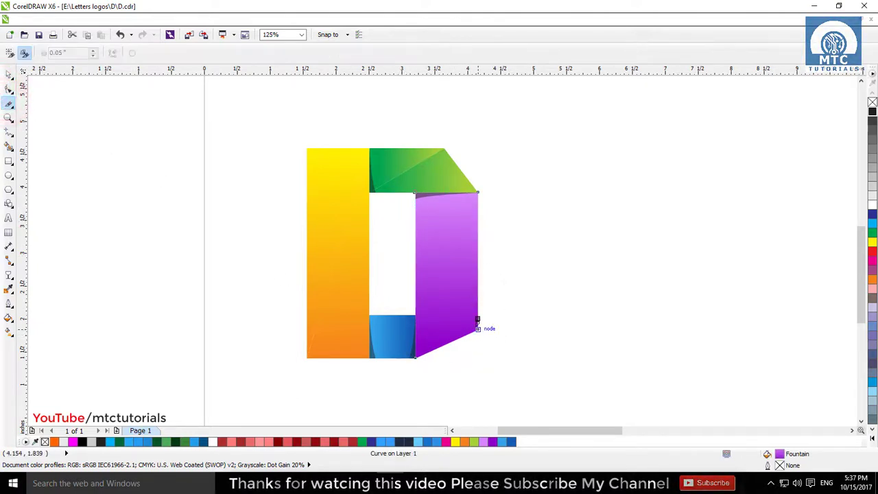
pyautogui.click(478, 321)
pyautogui.click(435, 186)
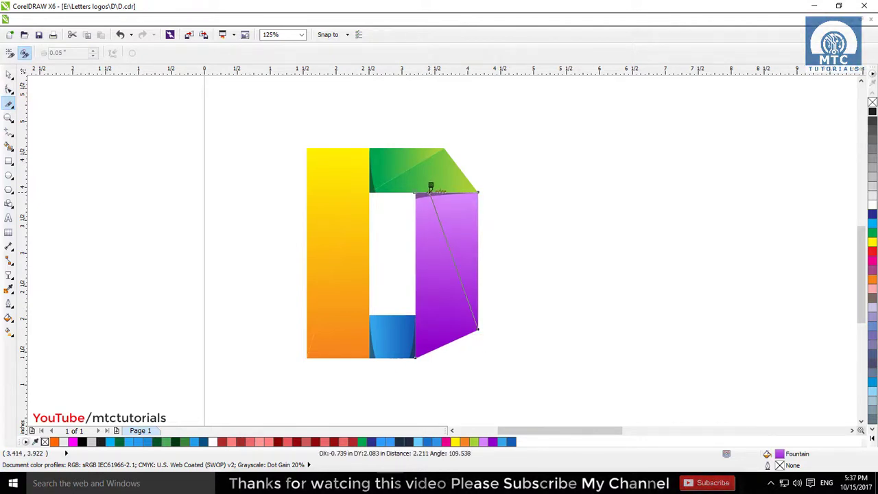
pyautogui.click(430, 187)
pyautogui.click(9, 75)
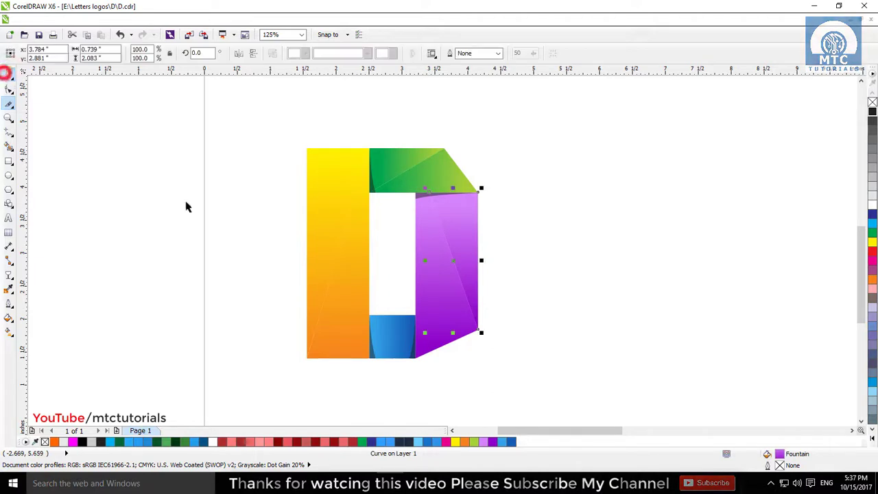
pyautogui.click(393, 336)
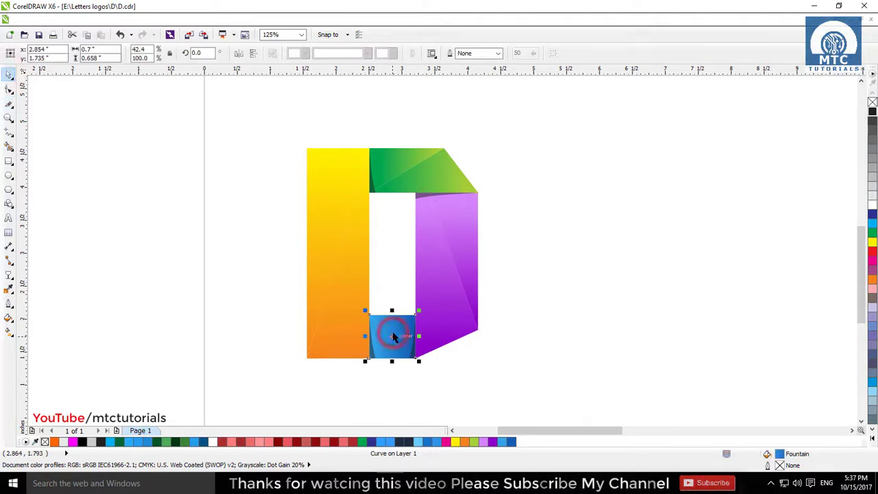
pyautogui.click(9, 104)
# Place a copy of the blue bottom panel right of the D and knife-cut it diagonally.
pyautogui.scroll(3, 435, 365)
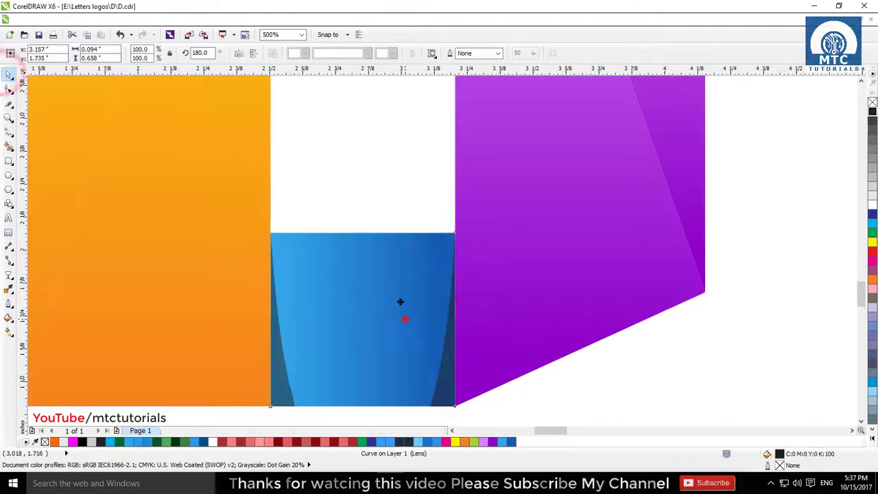
pyautogui.press('space')
pyautogui.click(400, 300)
pyautogui.scroll(-3, 411, 289)
pyautogui.moveTo(417, 316); pyautogui.dragTo(557, 337)
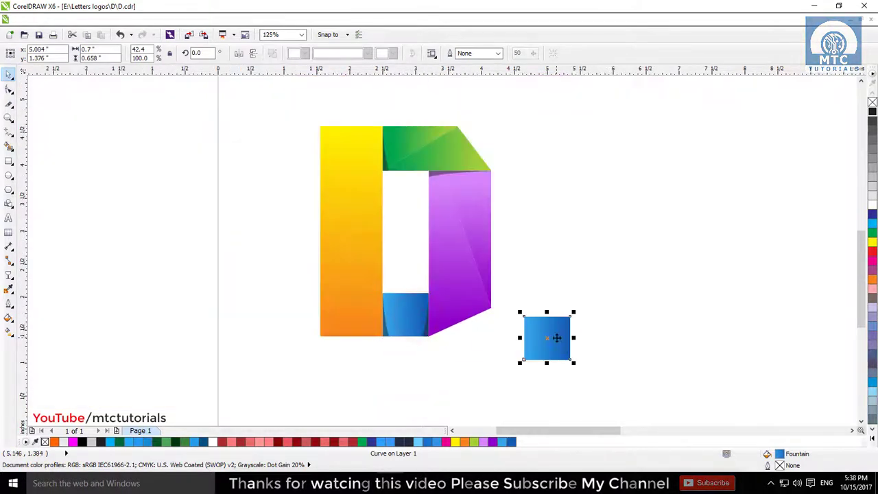
pyautogui.click(10, 104)
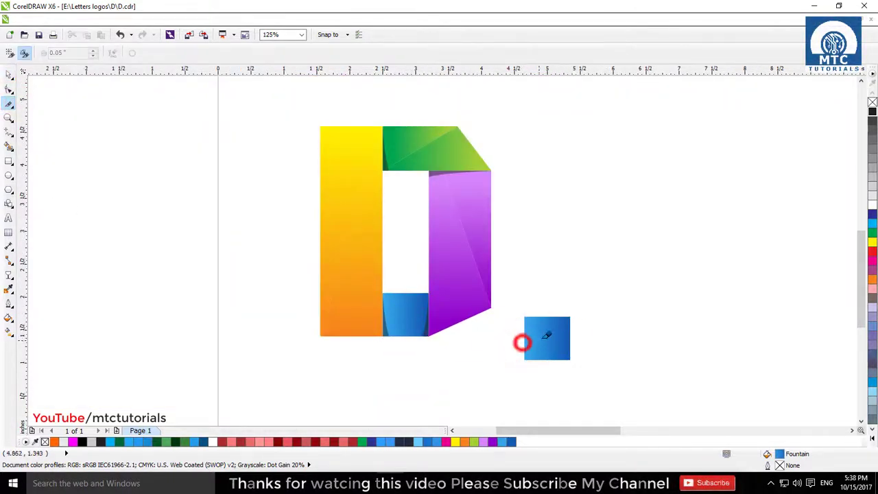
pyautogui.click(572, 323)
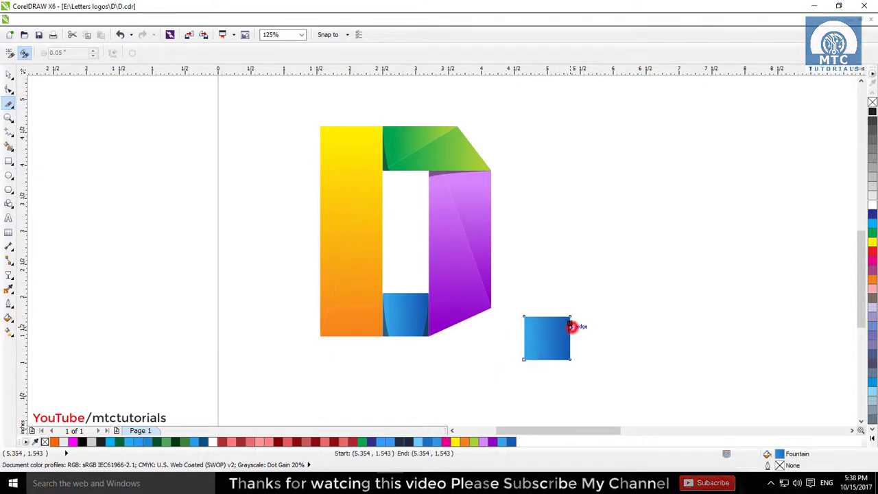
pyautogui.click(524, 346)
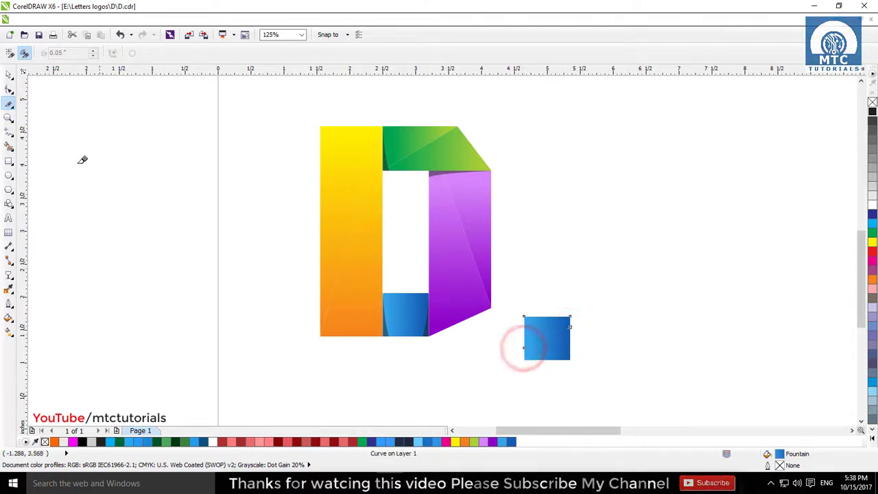
# Delete the original blue panel and move both cut halves into the D's bottom gap.
pyautogui.click(9, 73)
pyautogui.click(404, 317)
pyautogui.rightClick(402, 312)
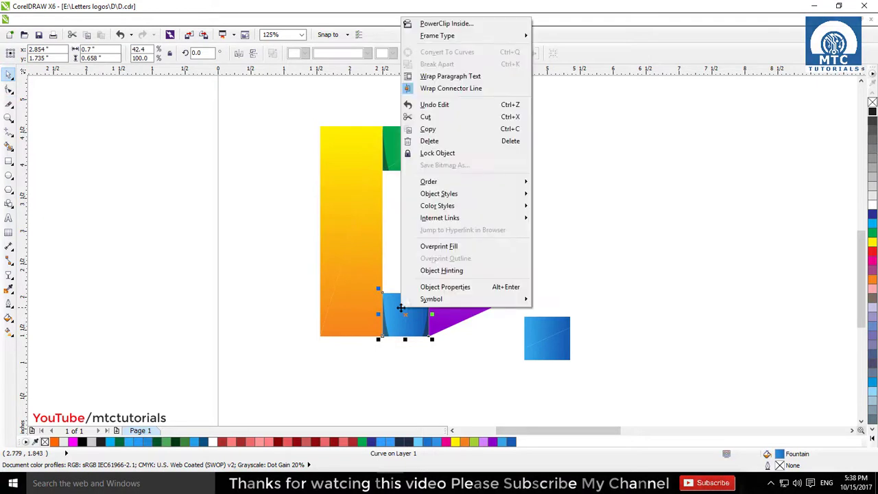
pyautogui.click(439, 141)
pyautogui.moveTo(614, 302); pyautogui.dragTo(513, 396)
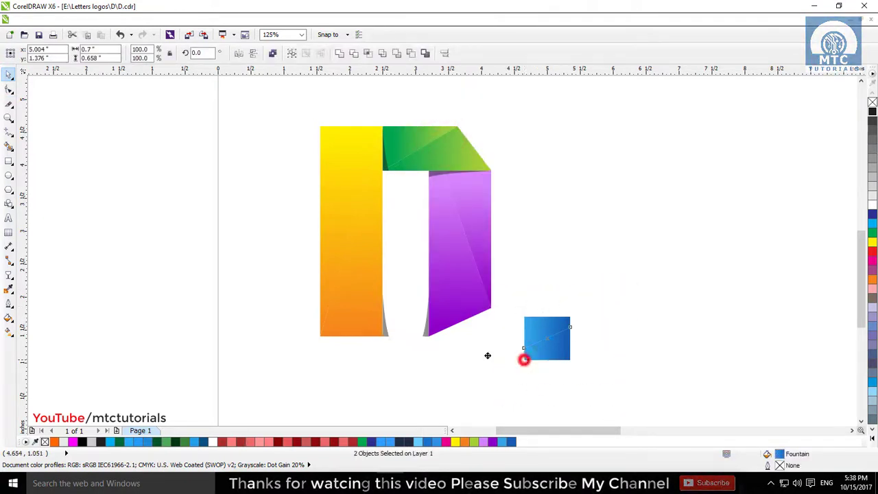
pyautogui.moveTo(523, 359); pyautogui.dragTo(382, 336)
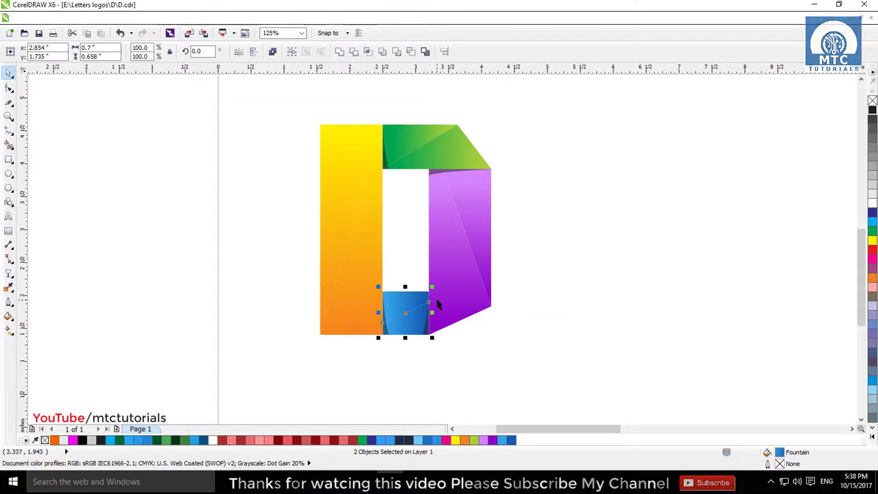
pyautogui.click(534, 304)
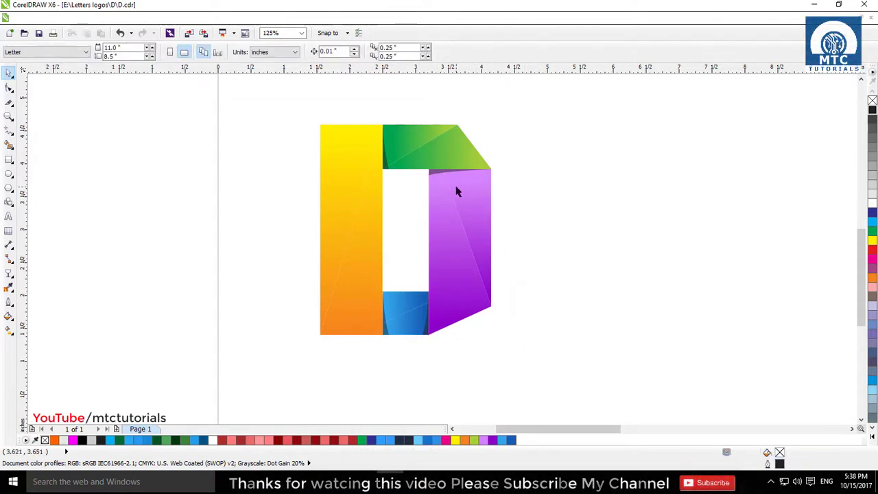
# Reverse the green top panel's gradient, reposition it and tilt it upward.
pyautogui.click(415, 143)
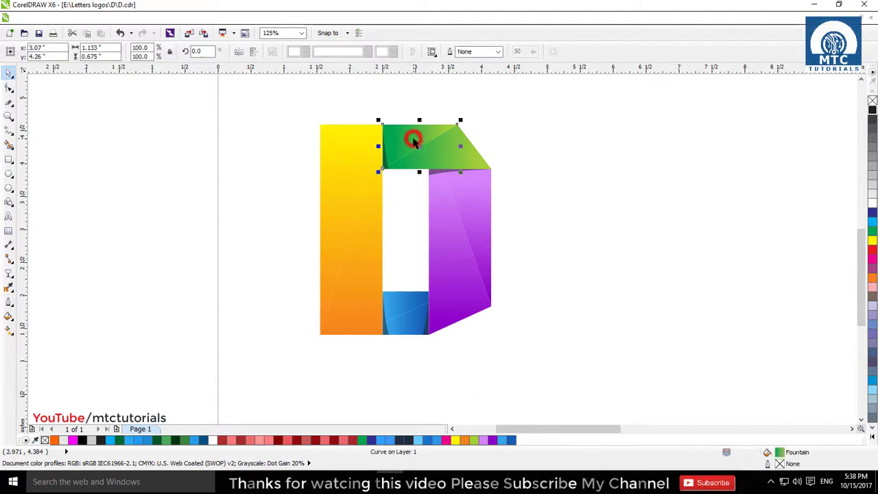
pyautogui.click(8, 331)
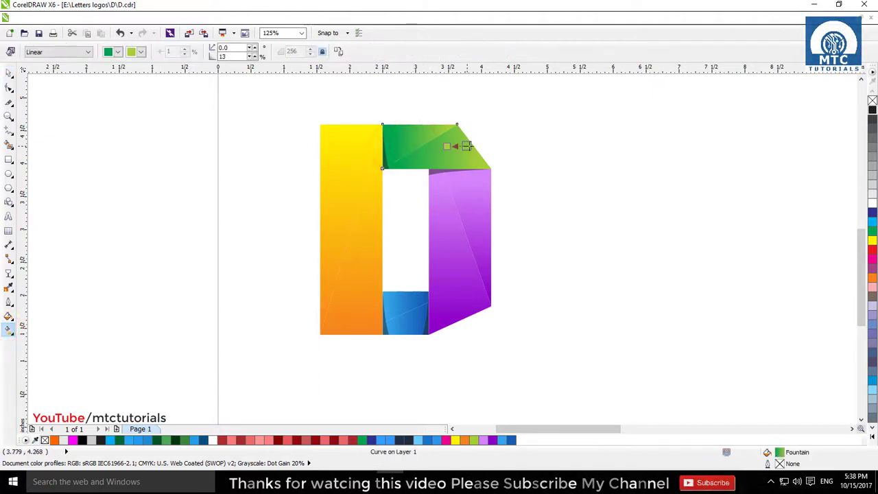
pyautogui.moveTo(467, 146); pyautogui.dragTo(371, 144)
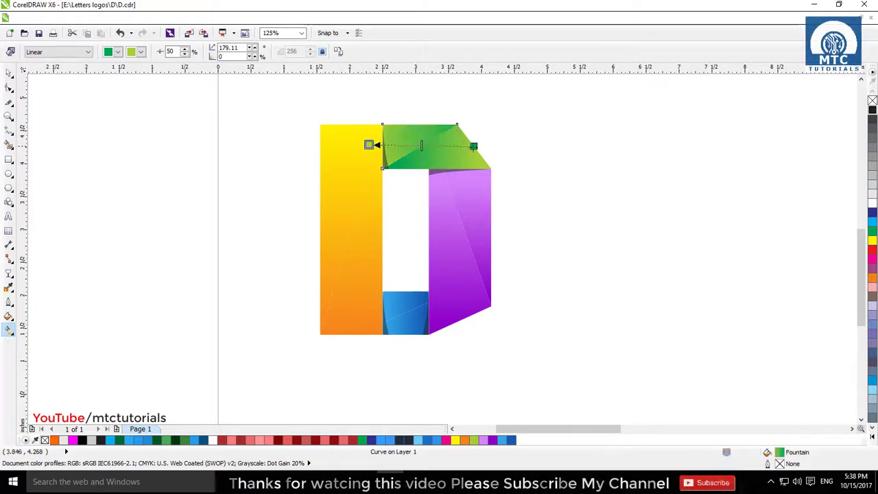
pyautogui.moveTo(473, 146); pyautogui.dragTo(447, 145)
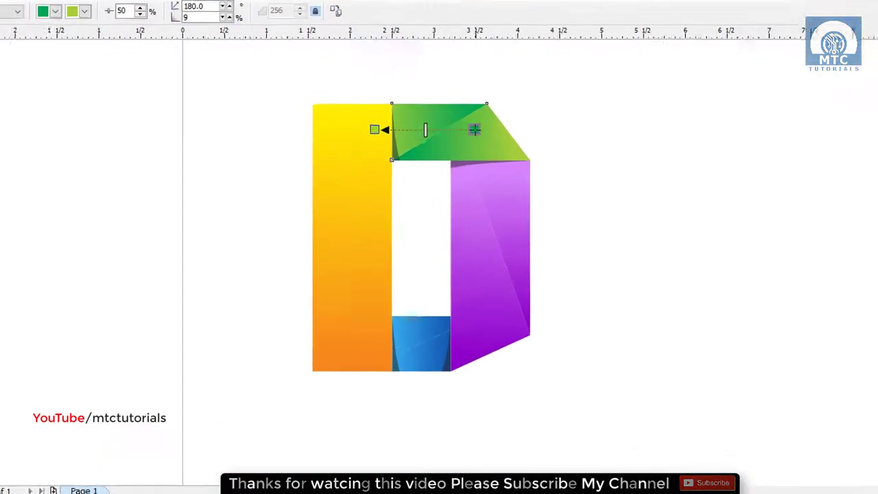
pyautogui.moveTo(532, 92)
pyautogui.mouseDown()
pyautogui.moveTo(533, 71)
pyautogui.moveTo(555, 112)
pyautogui.moveTo(590, 103)
pyautogui.moveTo(602, 128)
pyautogui.mouseUp()
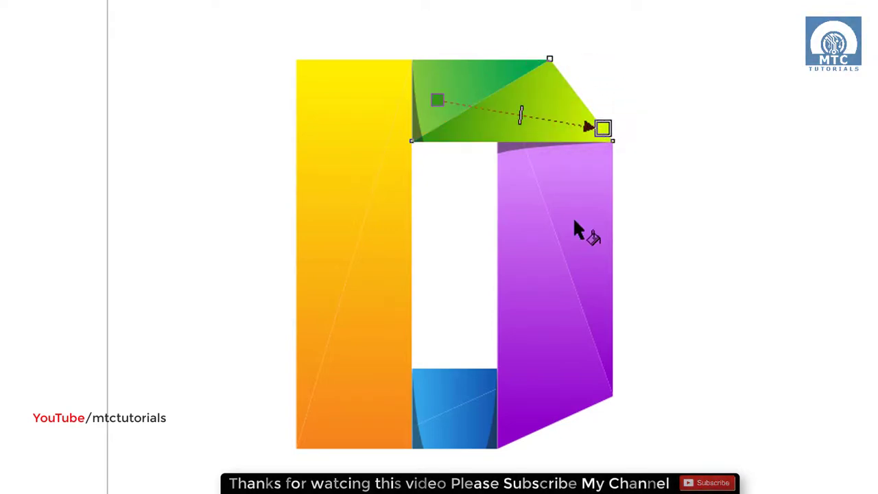
pyautogui.press('space')
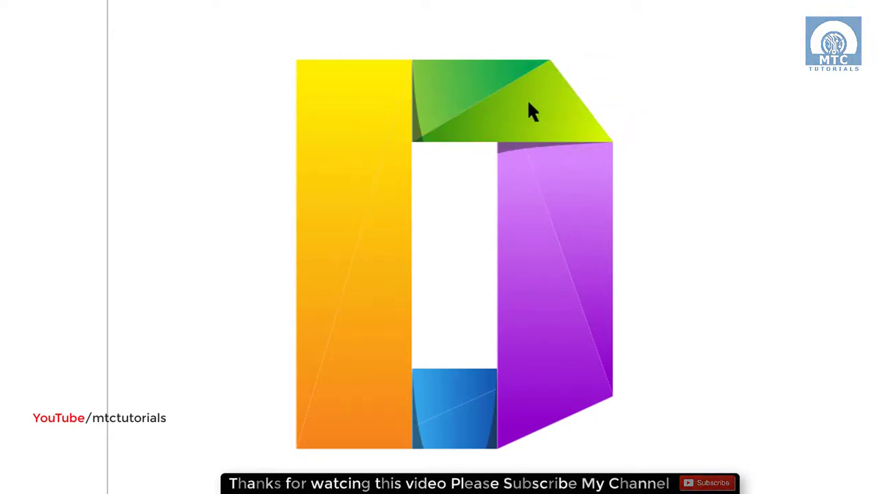
# Copy the green facet's gradient fill onto the adjoining green facet.
pyautogui.moveTo(528, 110); pyautogui.dragTo(442, 75)
pyautogui.click(534, 142)
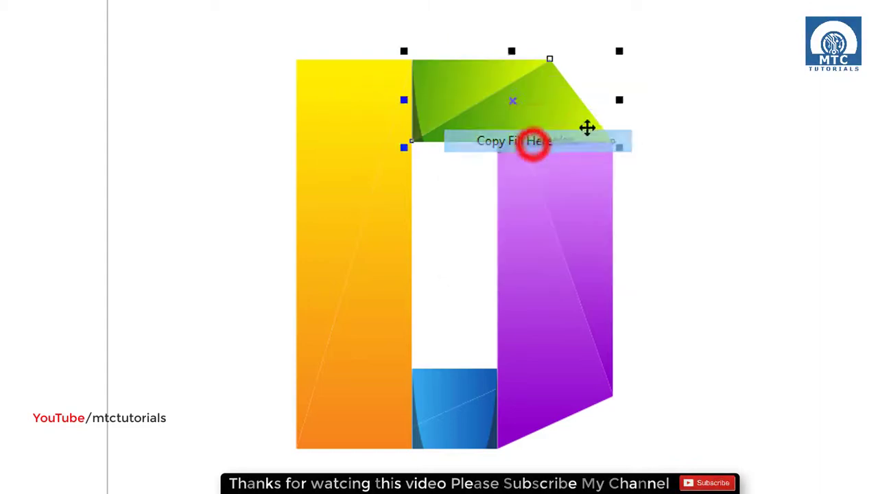
pyautogui.click(633, 122)
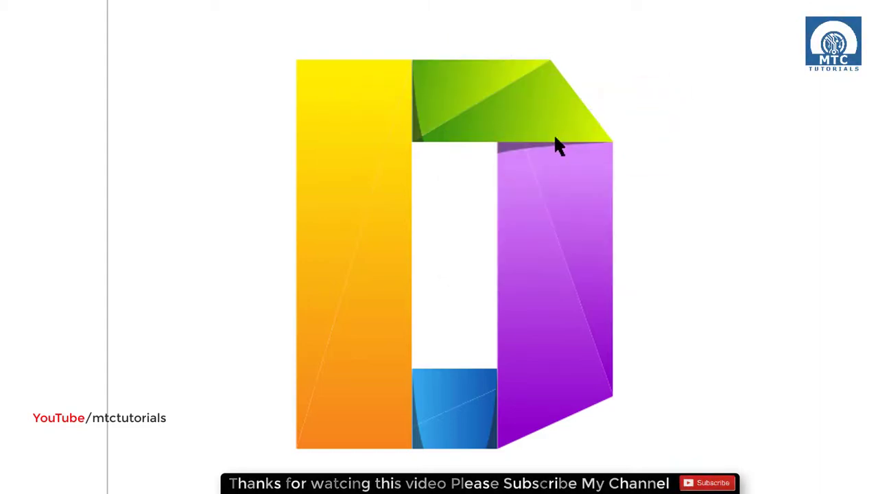
pyautogui.click(353, 135)
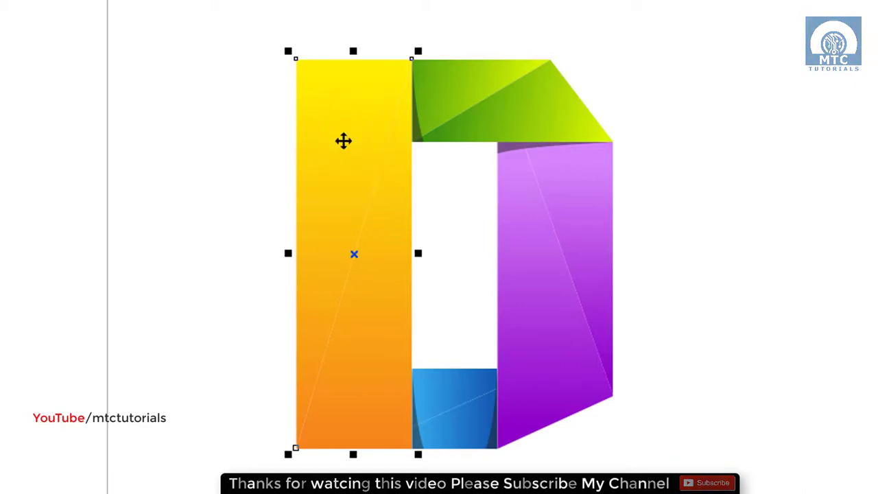
# Move the yellow panel's orange gradient end to its left edge, tilt it, and flip the panel vertically.
pyautogui.press('g')
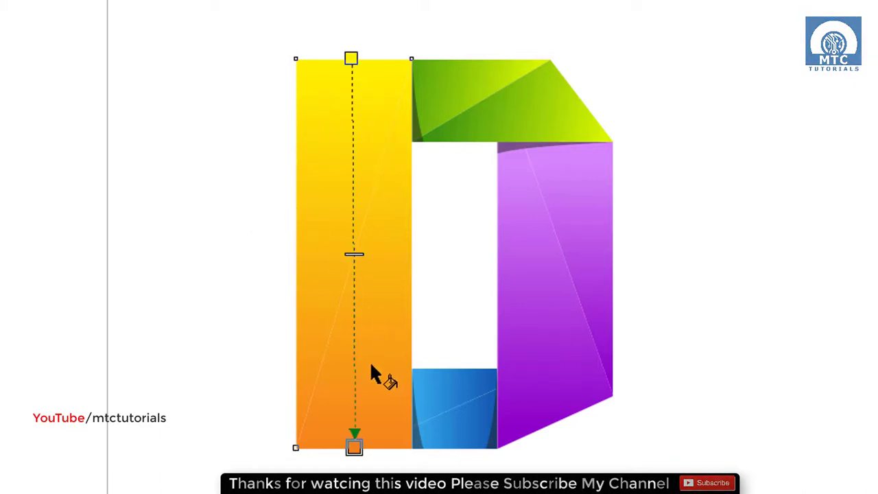
pyautogui.moveTo(354, 447); pyautogui.dragTo(284, 376)
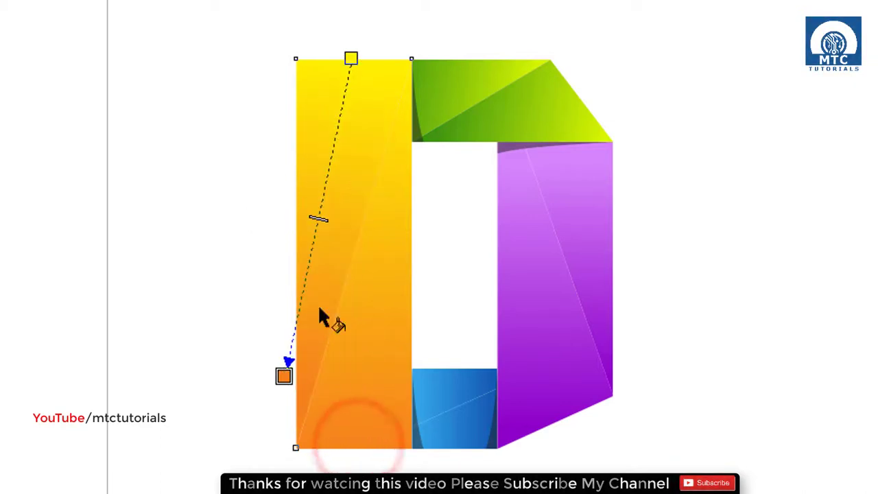
pyautogui.moveTo(351, 58)
pyautogui.mouseDown()
pyautogui.moveTo(400, 42)
pyautogui.moveTo(371, 39)
pyautogui.mouseUp()
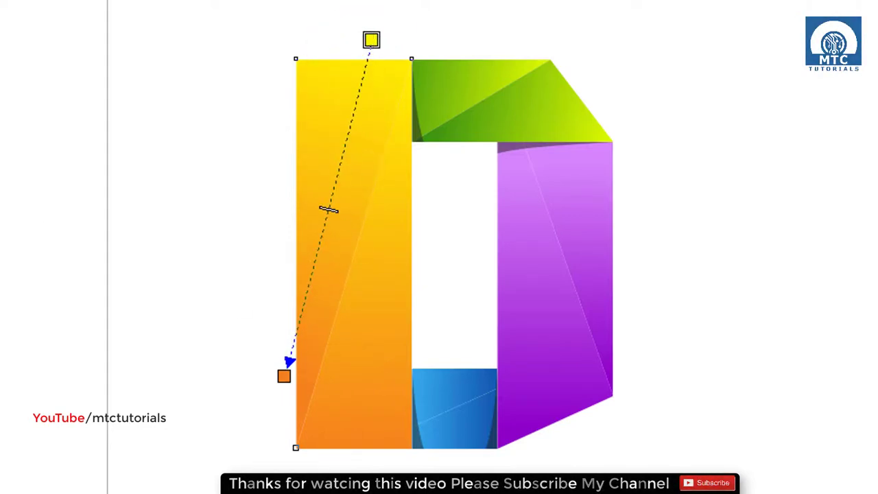
pyautogui.click(192, 27)
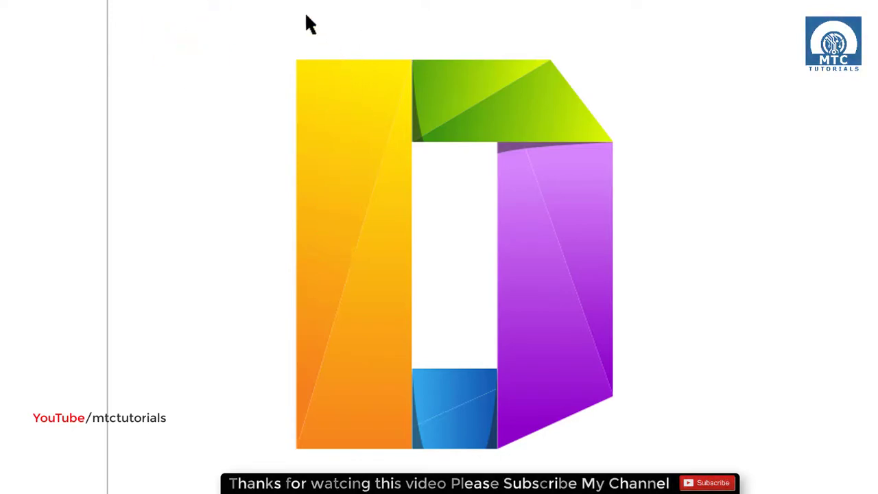
pyautogui.moveTo(263, 12); pyautogui.dragTo(405, 460)
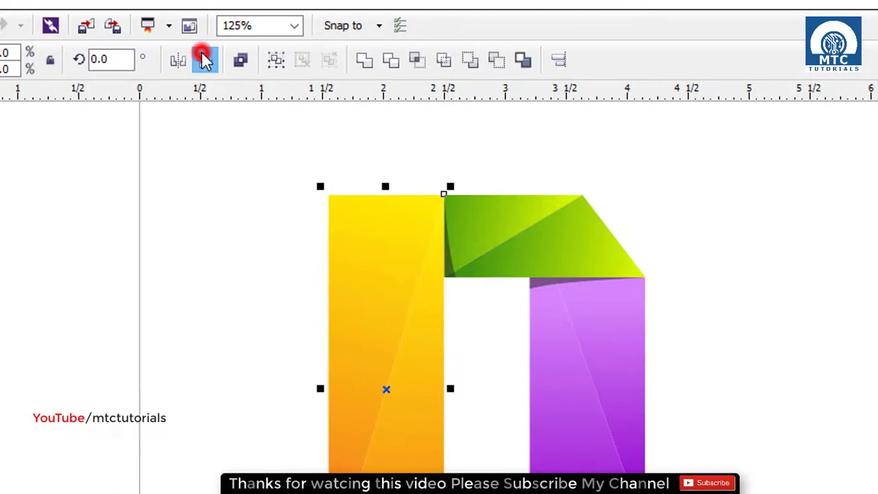
pyautogui.click(205, 57)
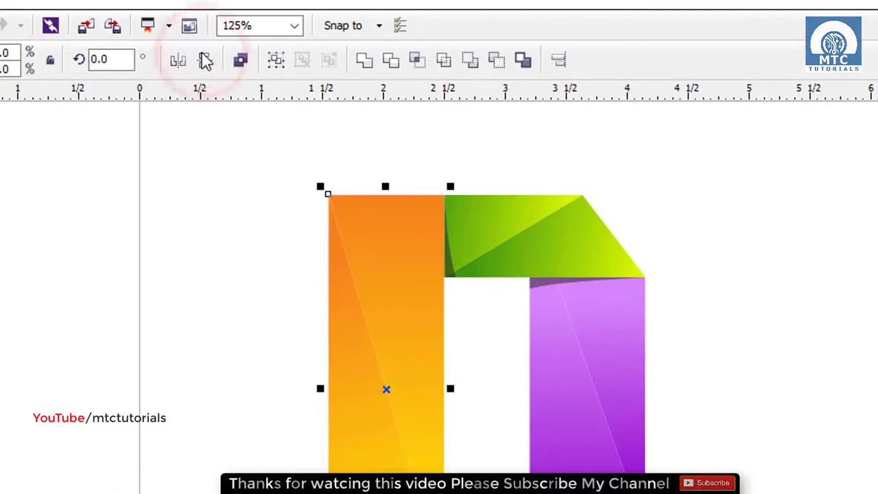
# Angle the left orange bar's gradient diagonally, orange end above its top-left corner.
pyautogui.click(182, 45)
pyautogui.click(382, 110)
pyautogui.press('g')
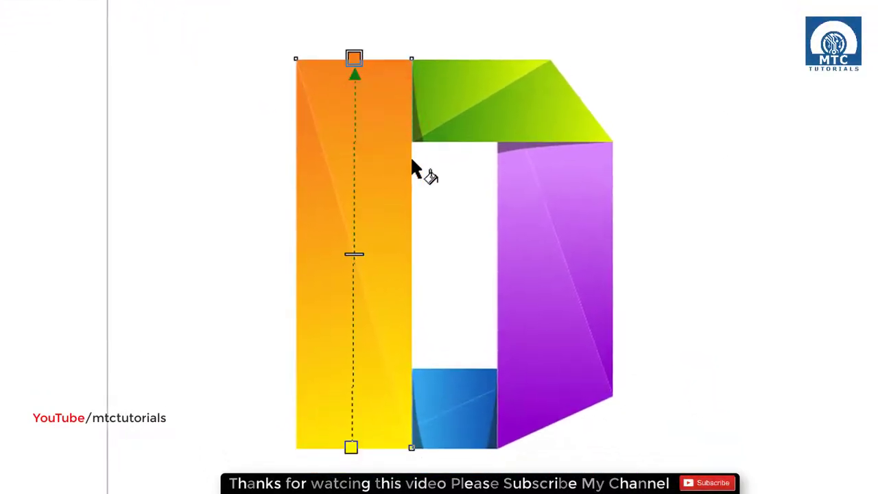
pyautogui.moveTo(350, 448)
pyautogui.mouseDown()
pyautogui.moveTo(360, 32)
pyautogui.moveTo(410, 395)
pyautogui.mouseUp()
pyautogui.moveTo(361, 32); pyautogui.dragTo(325, 35)
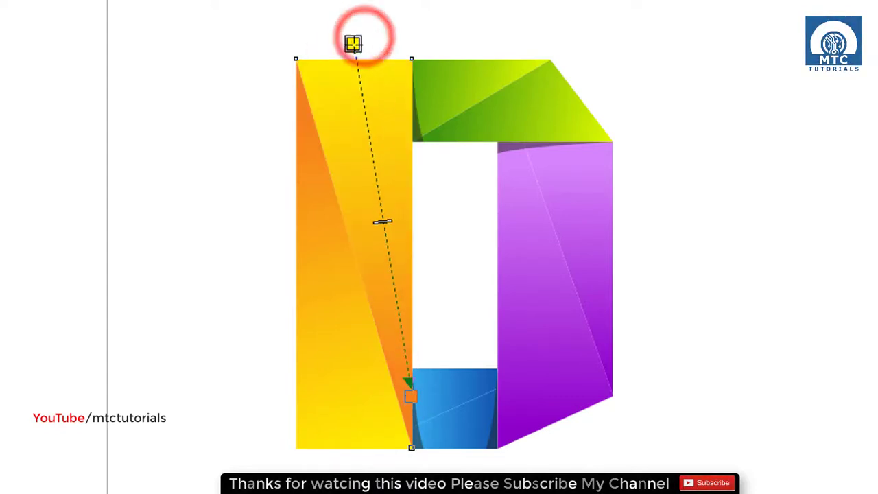
pyautogui.moveTo(330, 229); pyautogui.dragTo(317, 274)
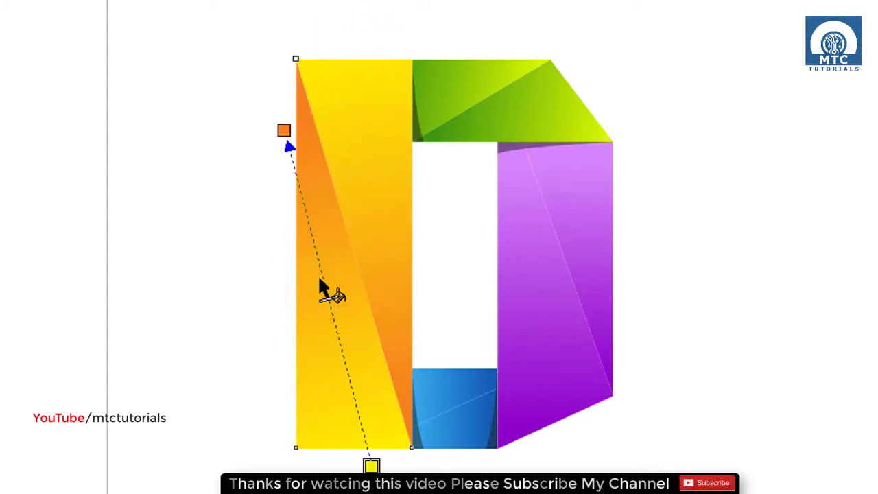
pyautogui.moveTo(284, 130); pyautogui.dragTo(275, 12)
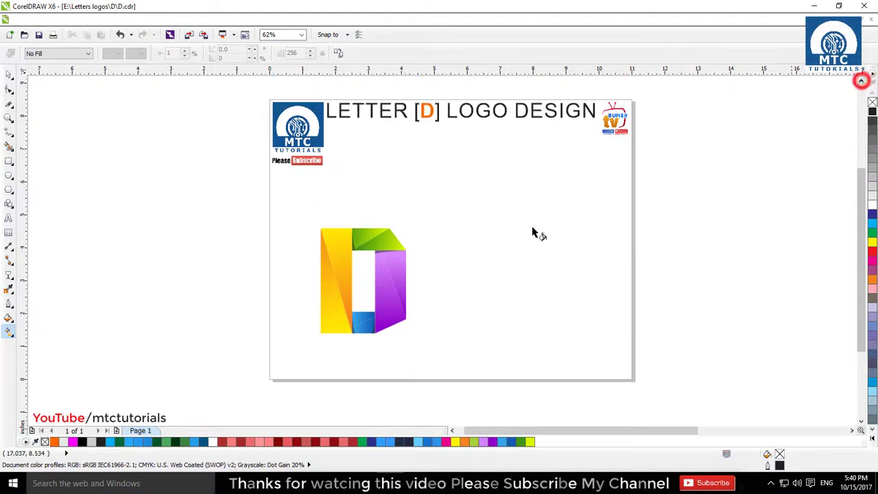
# Raise the yellow bar's orange gradient end and re-angle the blue square's gradient slightly upward.
pyautogui.click(328, 300)
pyautogui.moveTo(313, 216)
pyautogui.mouseDown()
pyautogui.moveTo(312, 200)
pyautogui.moveTo(369, 358)
pyautogui.mouseUp()
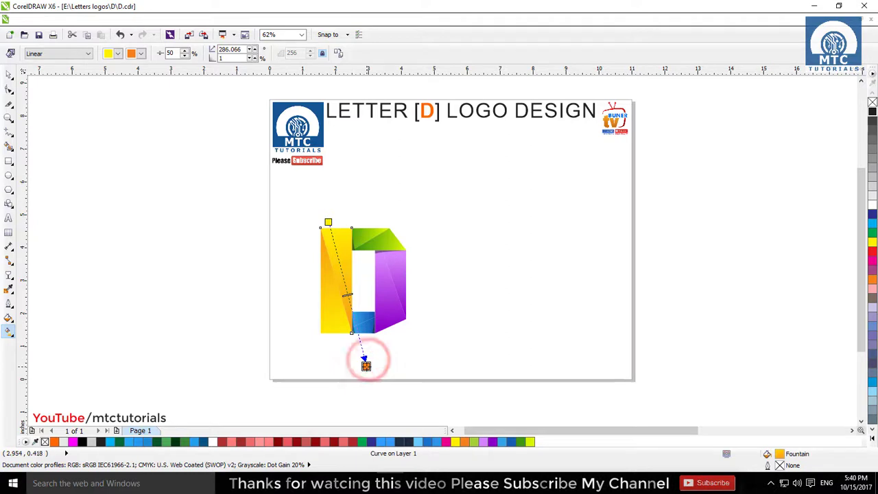
pyautogui.click(369, 328)
pyautogui.scroll(1, 372, 336)
pyautogui.scroll(1, 374, 341)
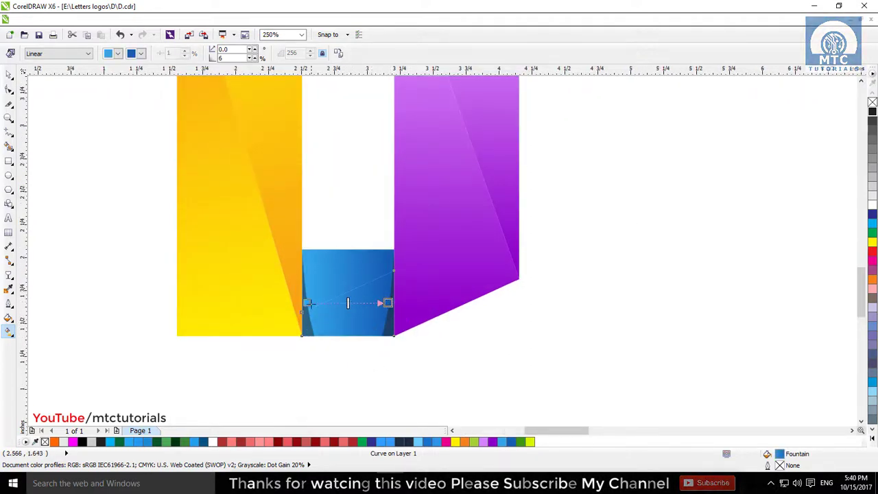
pyautogui.moveTo(307, 303)
pyautogui.mouseDown()
pyautogui.moveTo(396, 293)
pyautogui.moveTo(356, 307)
pyautogui.mouseUp()
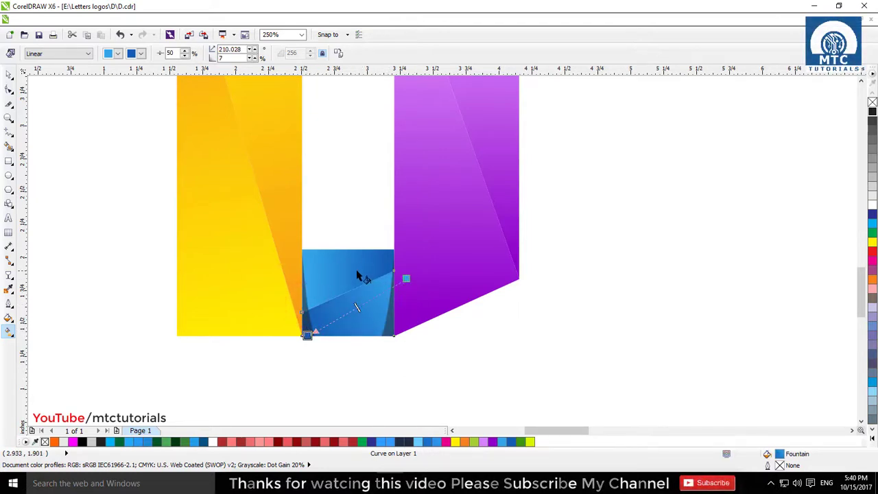
pyautogui.moveTo(306, 280)
pyautogui.mouseDown()
pyautogui.moveTo(388, 280)
pyautogui.moveTo(391, 260)
pyautogui.mouseUp()
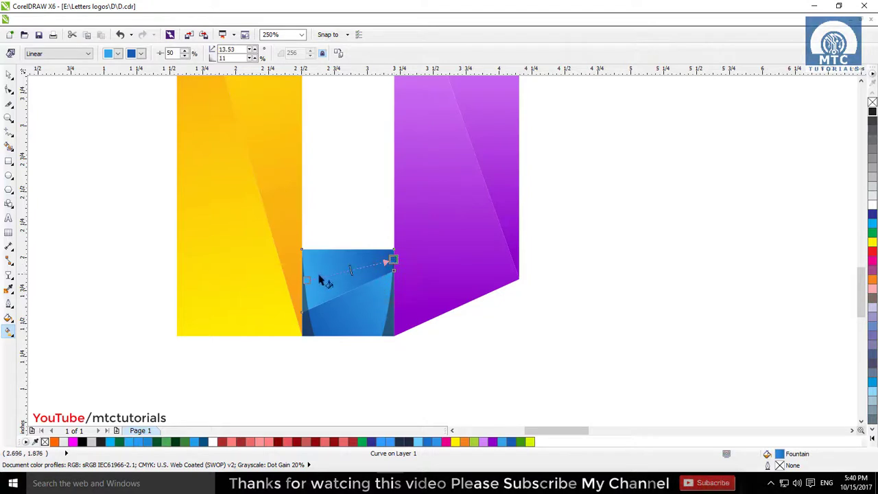
pyautogui.moveTo(306, 280); pyautogui.dragTo(302, 289)
pyautogui.scroll(-1, 424, 287)
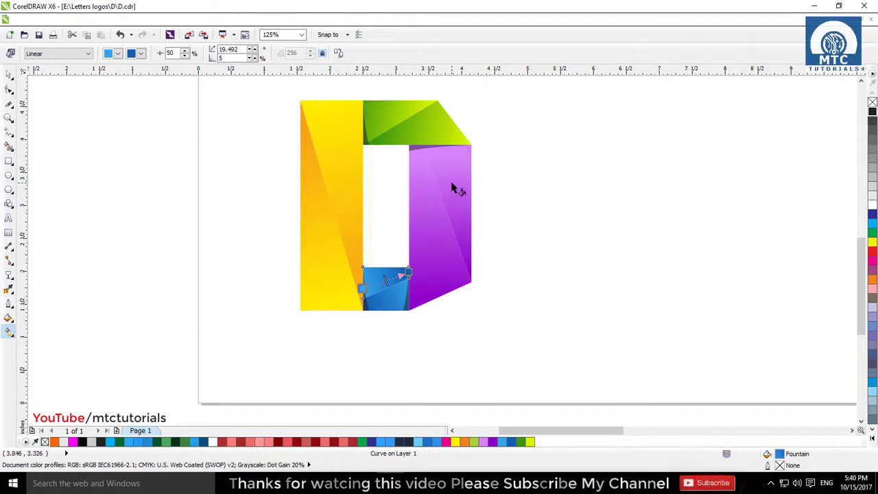
# Redraw the purple panel's gradient vertically, extending both ends beyond the panel.
pyautogui.click(451, 187)
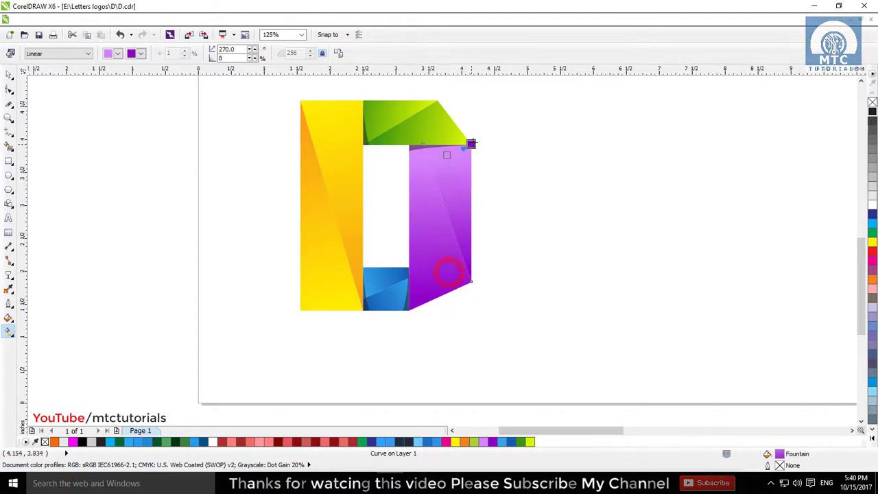
pyautogui.moveTo(447, 154); pyautogui.dragTo(471, 281)
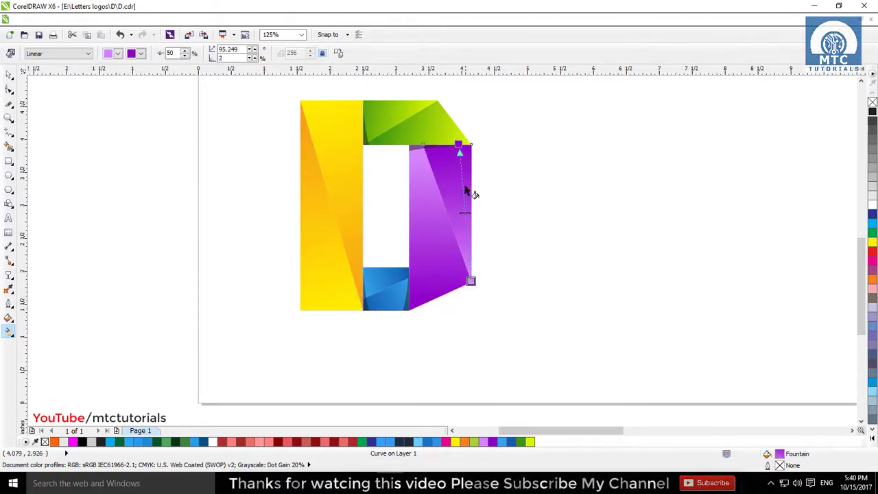
pyautogui.moveTo(458, 144); pyautogui.dragTo(438, 106)
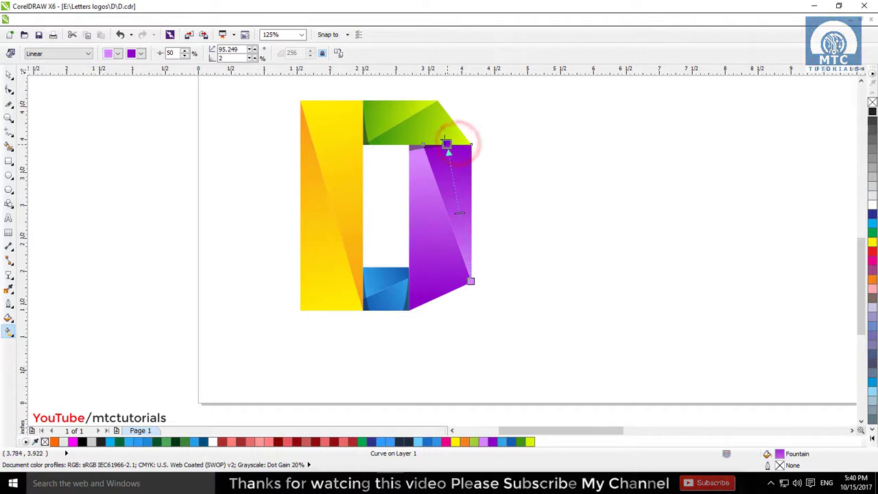
pyautogui.click(470, 281)
pyautogui.click(415, 245)
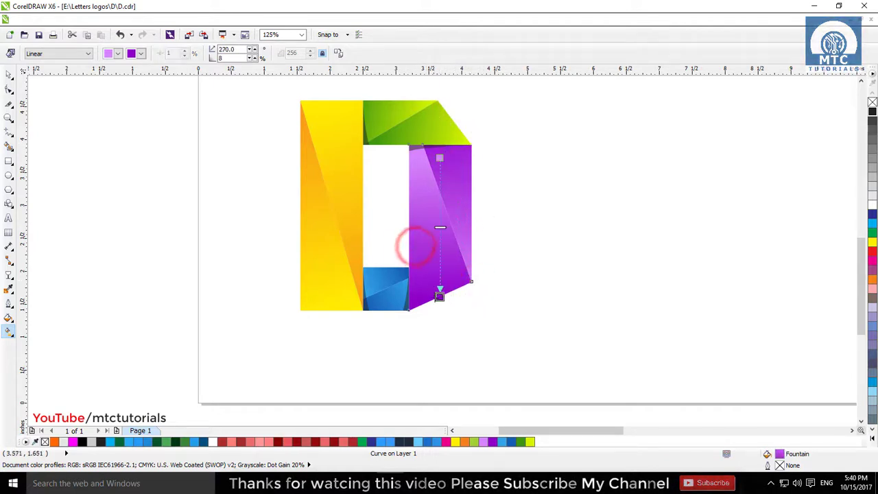
pyautogui.moveTo(438, 306); pyautogui.dragTo(437, 330)
pyautogui.moveTo(440, 158); pyautogui.dragTo(431, 139)
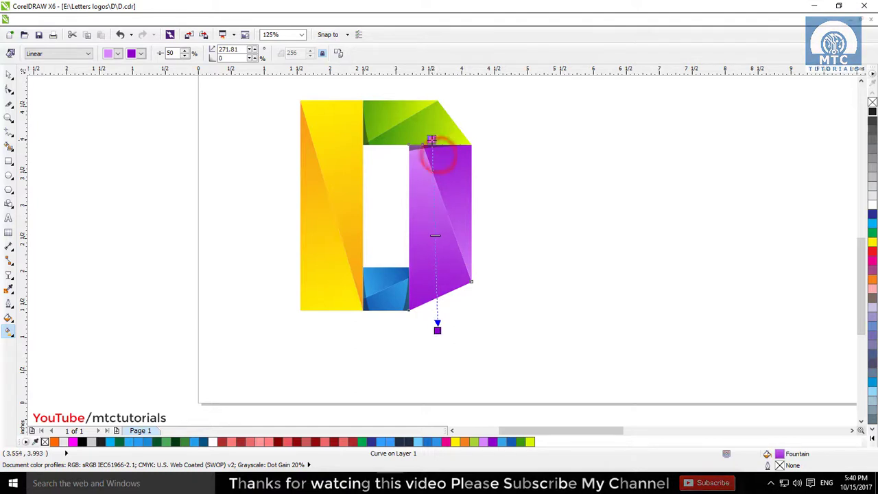
# Type a letter D on the page and set it in Arial Black.
pyautogui.click(10, 75)
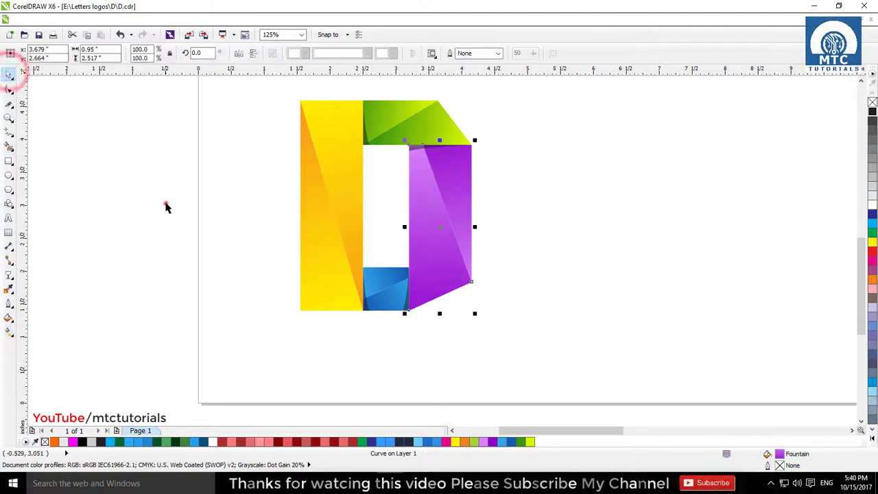
pyautogui.click(165, 203)
pyautogui.scroll(-2, 240, 217)
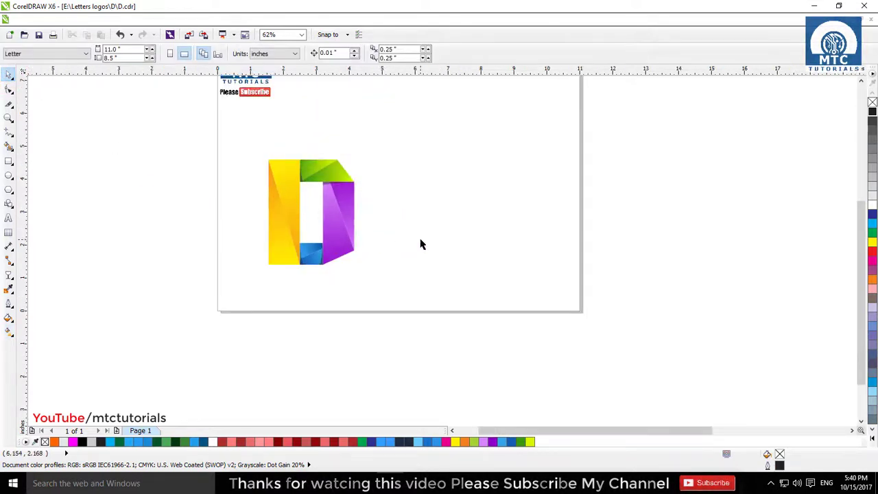
pyautogui.click(8, 218)
pyautogui.click(421, 288)
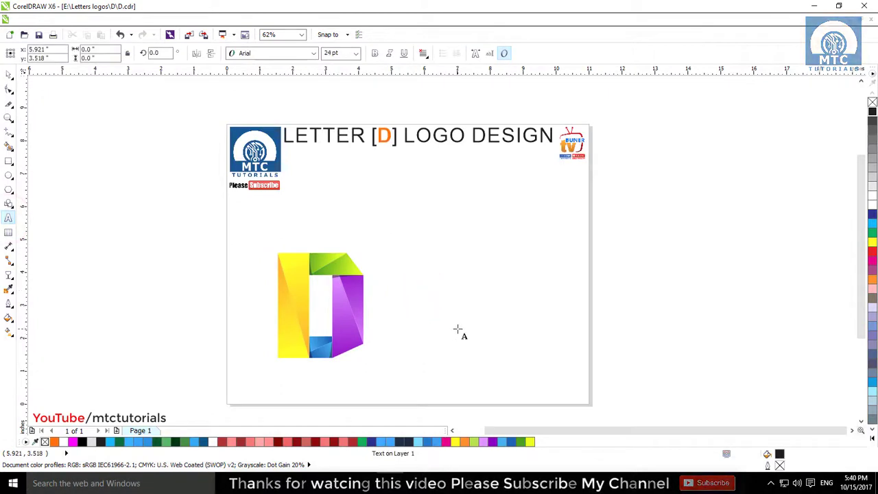
pyautogui.write('D')
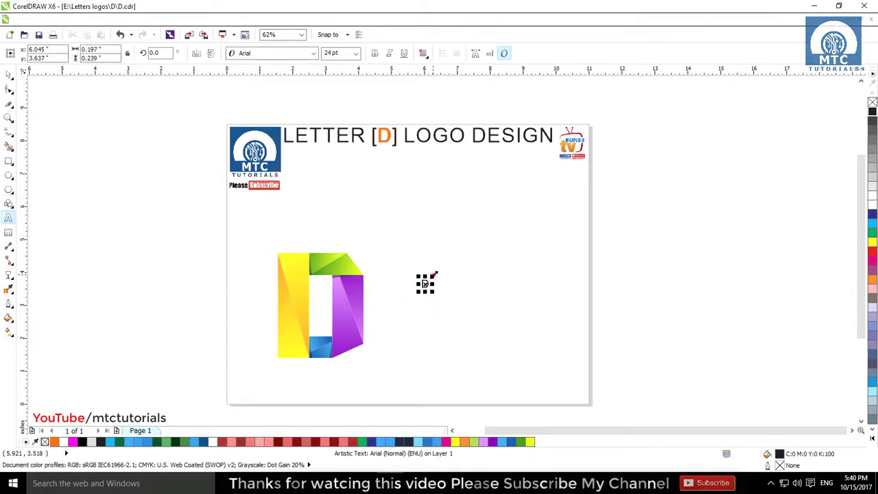
pyautogui.click(426, 282)
pyautogui.write('D')
pyautogui.click(9, 74)
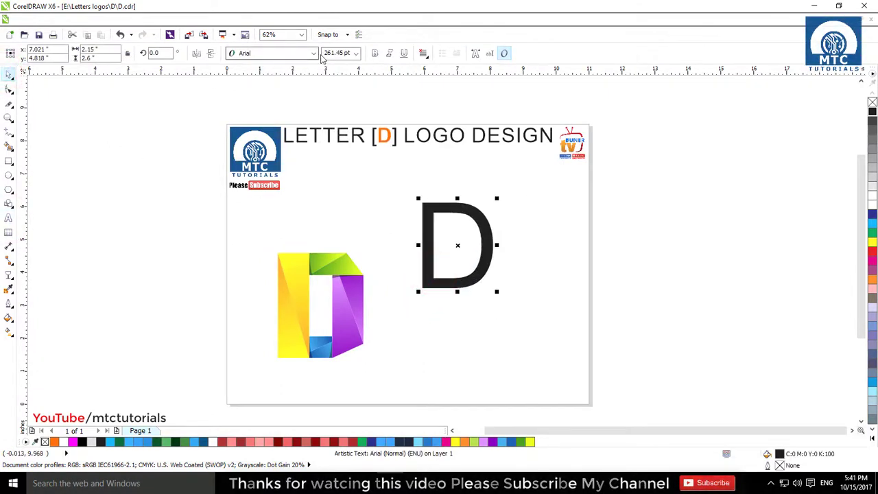
pyautogui.click(314, 52)
pyautogui.click(284, 78)
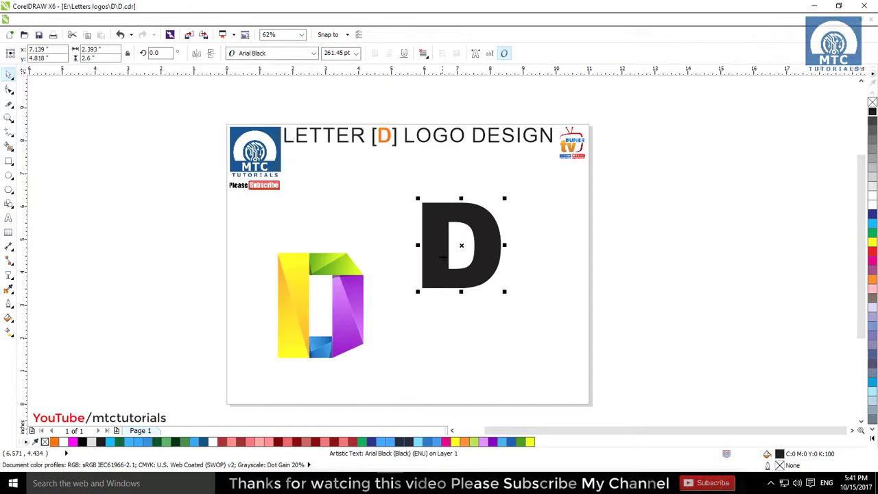
# Enlarge the black D to about 127% and move it past the page's right edge.
pyautogui.moveTo(444, 257); pyautogui.dragTo(463, 318)
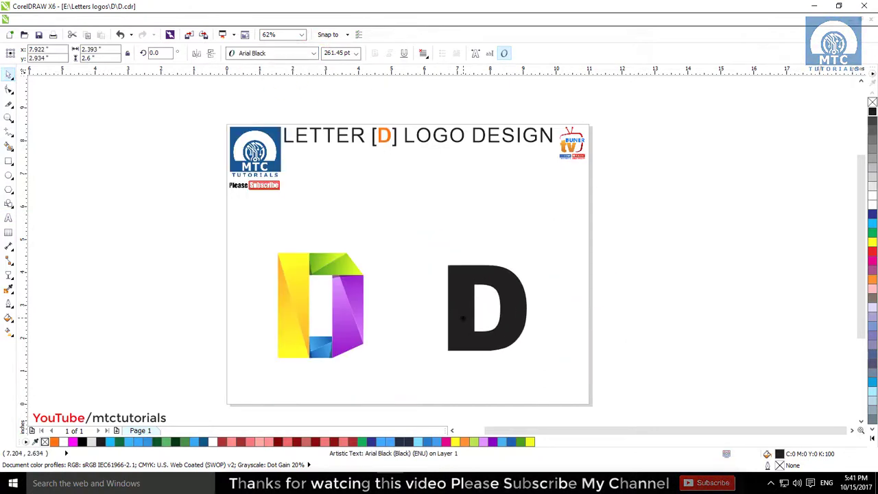
pyautogui.moveTo(462, 318); pyautogui.dragTo(467, 303)
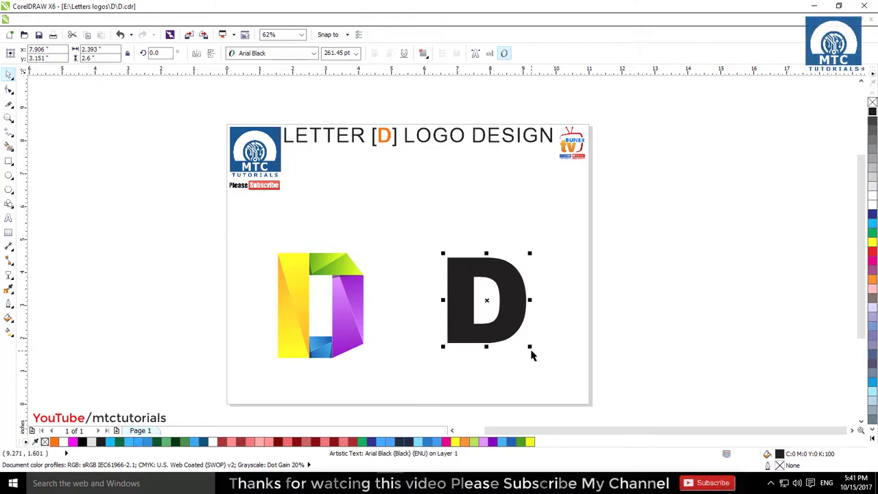
pyautogui.moveTo(530, 347); pyautogui.dragTo(560, 373)
pyautogui.moveTo(494, 354); pyautogui.dragTo(621, 356)
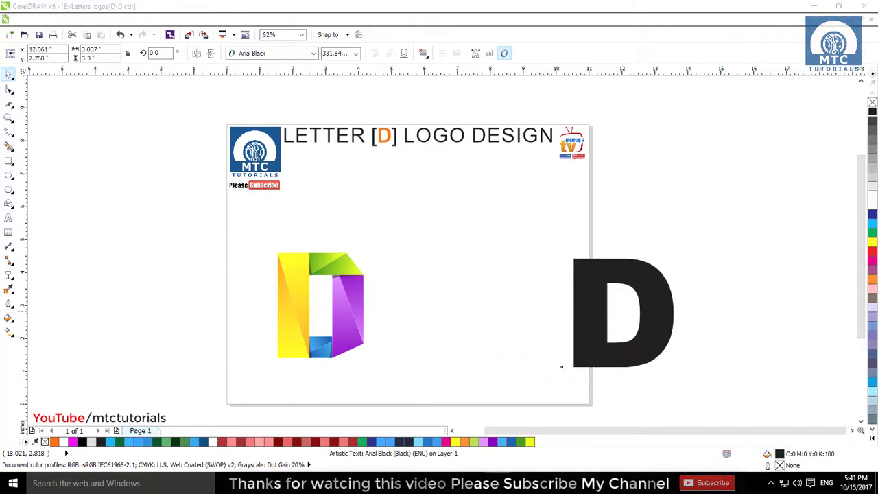
pyautogui.click(597, 286)
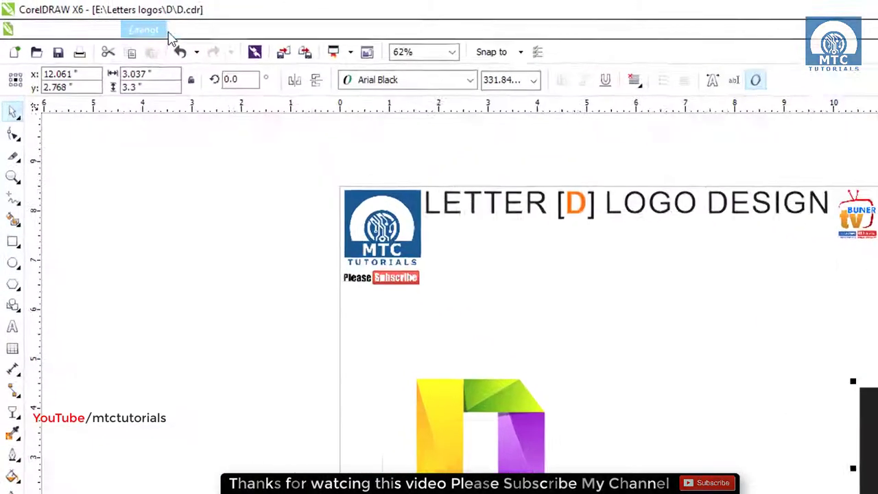
# Convert the D to curves and weld a black rectangle over its inner hole.
pyautogui.click(163, 31)
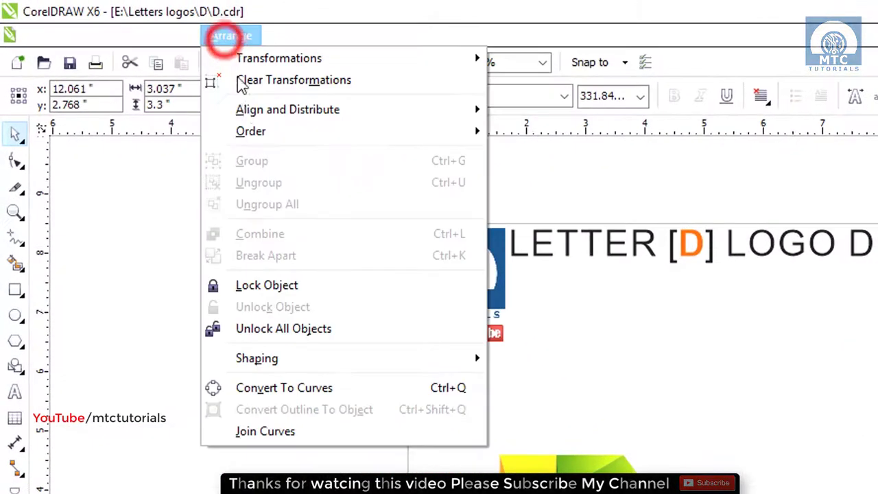
pyautogui.click(276, 390)
pyautogui.click(15, 290)
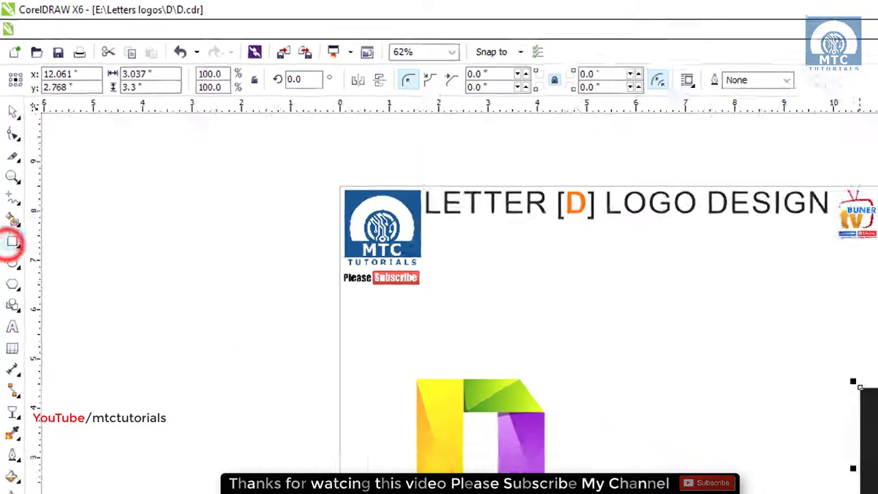
pyautogui.moveTo(588, 264); pyautogui.dragTo(648, 357)
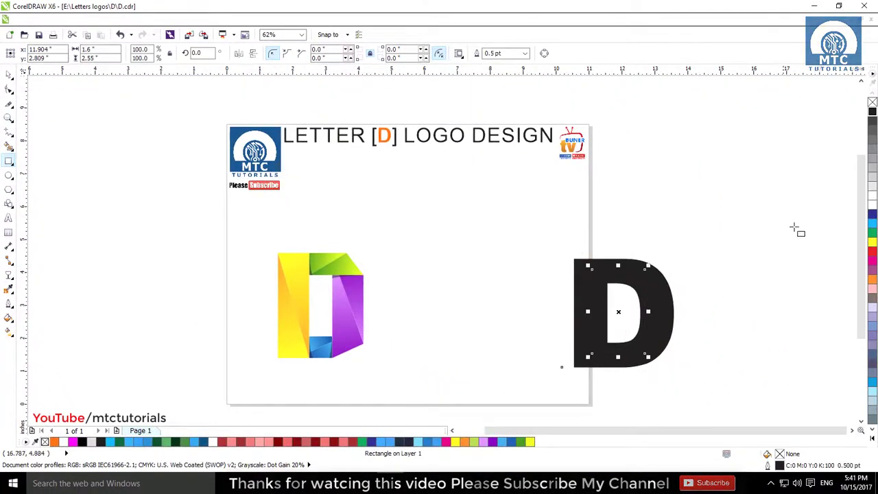
pyautogui.click(873, 111)
pyautogui.click(9, 74)
pyautogui.moveTo(778, 230); pyautogui.dragTo(560, 400)
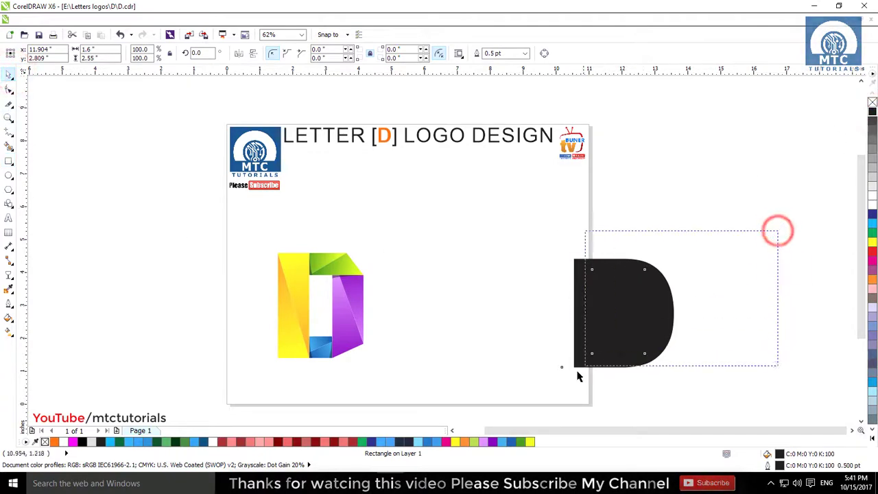
pyautogui.moveTo(757, 232); pyautogui.dragTo(572, 411)
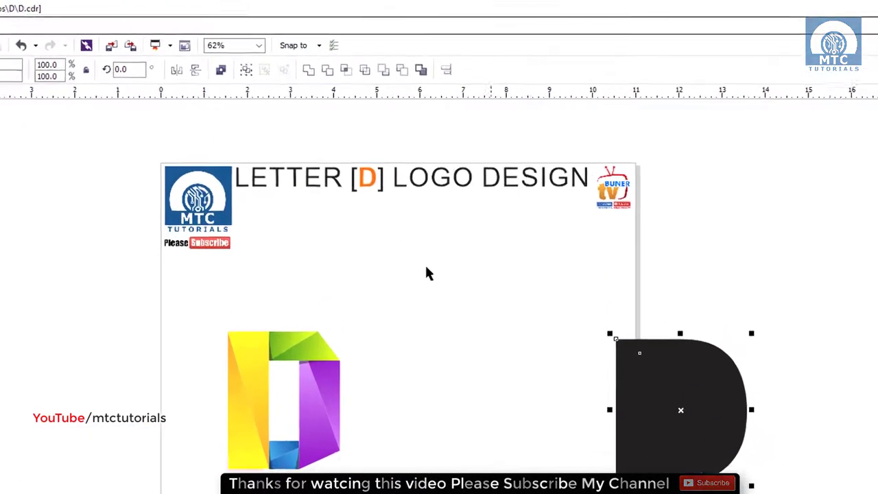
pyautogui.click(303, 76)
pyautogui.moveTo(643, 313)
pyautogui.mouseDown()
pyautogui.moveTo(696, 265)
pyautogui.moveTo(653, 273)
pyautogui.mouseUp()
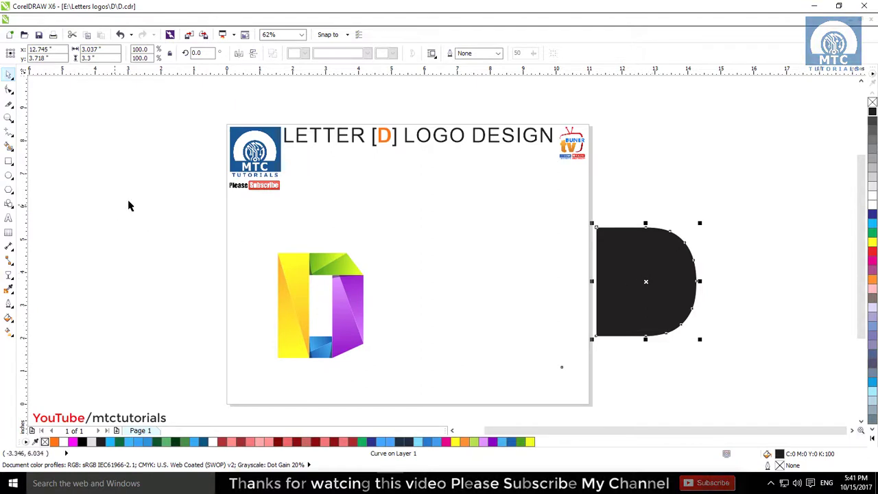
# Fill the solid D green and lay a diagonal linear gradient across it.
pyautogui.click(872, 232)
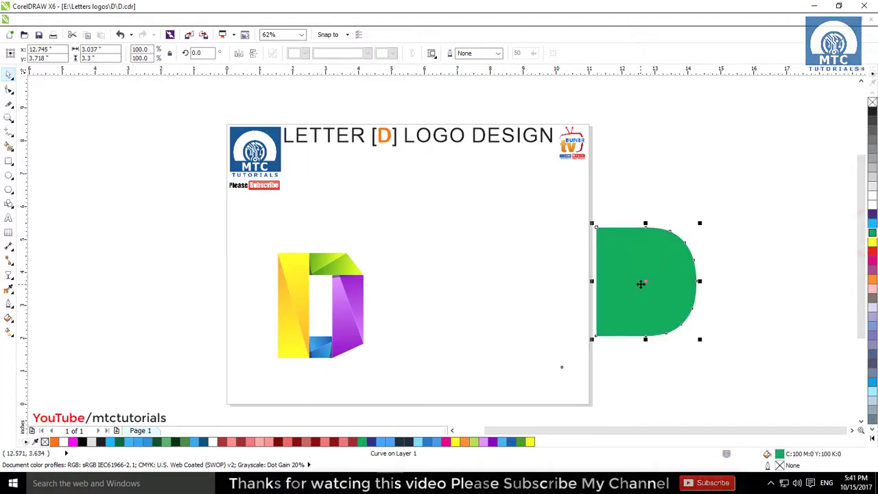
pyautogui.moveTo(641, 284); pyautogui.dragTo(635, 263)
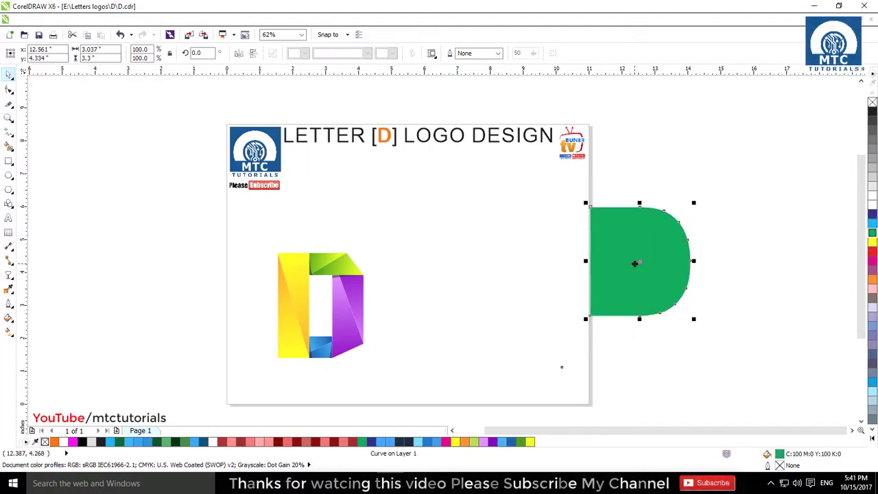
pyautogui.click(8, 333)
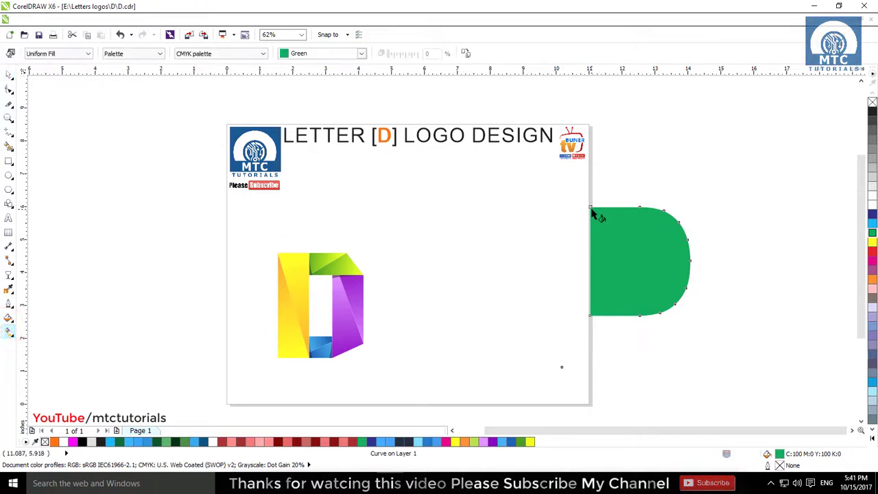
pyautogui.moveTo(590, 206); pyautogui.dragTo(674, 304)
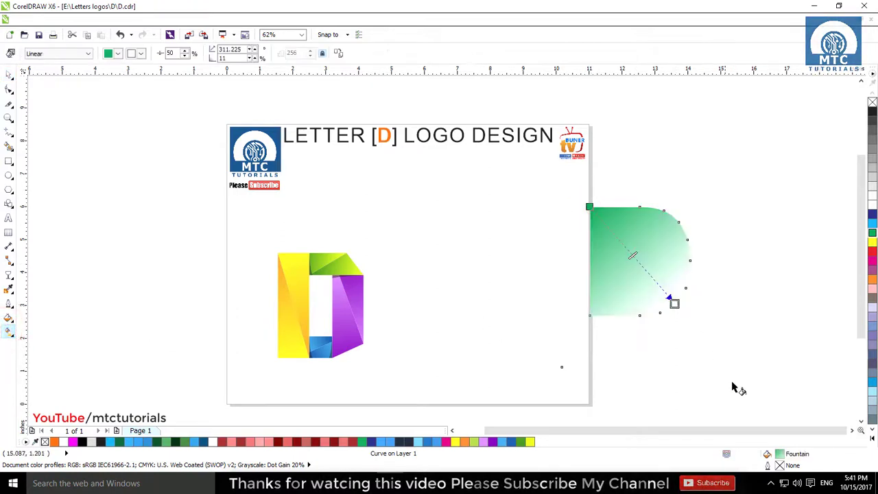
pyautogui.doubleClick(780, 456)
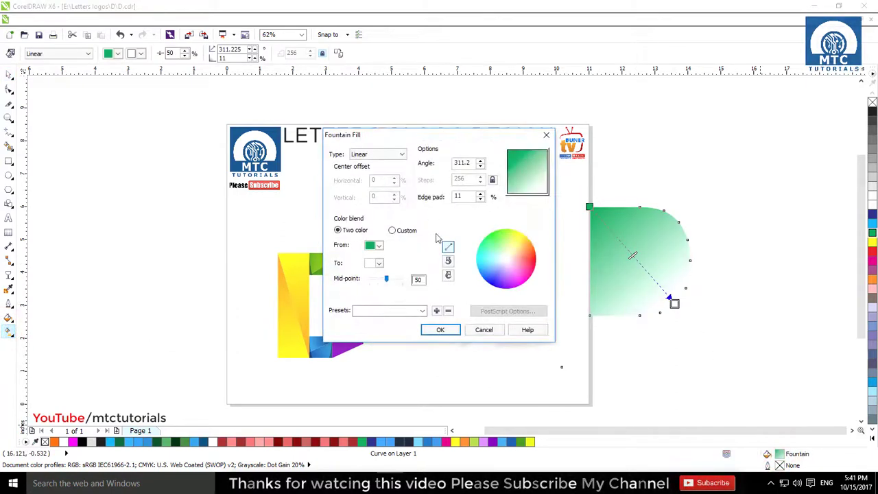
# Switch the fountain fill to a Custom blend with a dark green end colour.
pyautogui.click(392, 231)
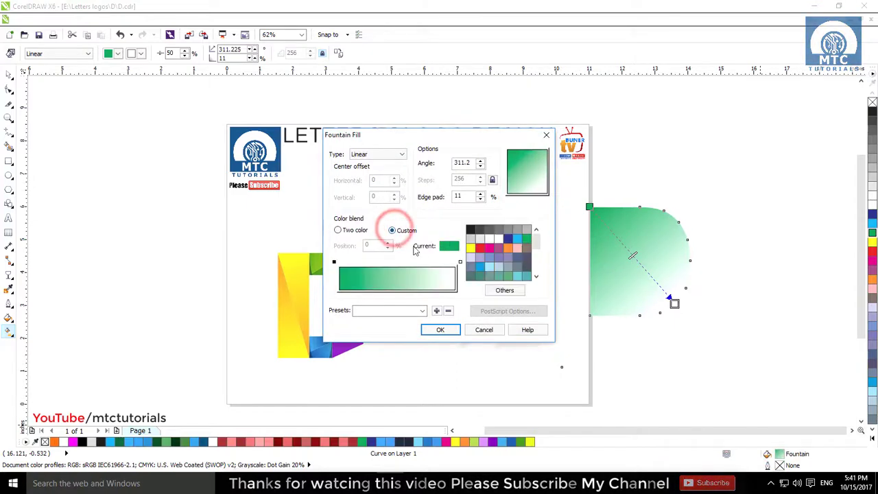
pyautogui.click(502, 297)
pyautogui.moveTo(578, 86); pyautogui.dragTo(550, 29)
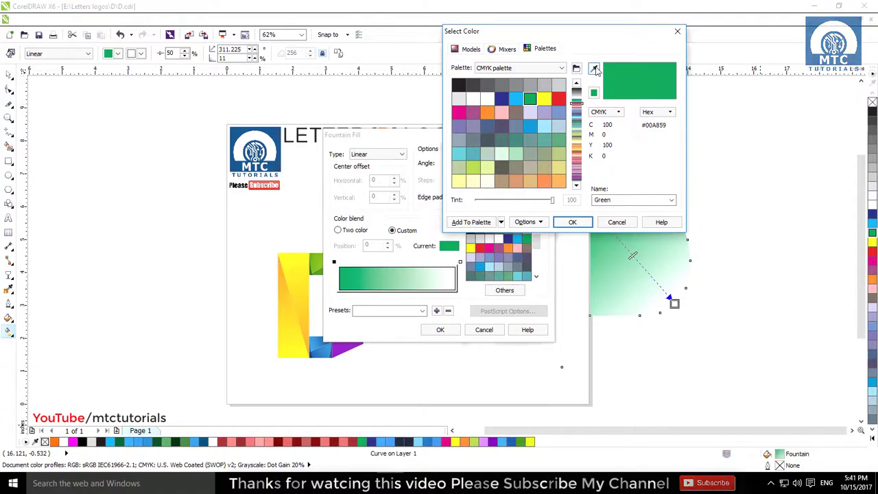
pyautogui.click(596, 70)
pyautogui.click(616, 222)
pyautogui.click(459, 262)
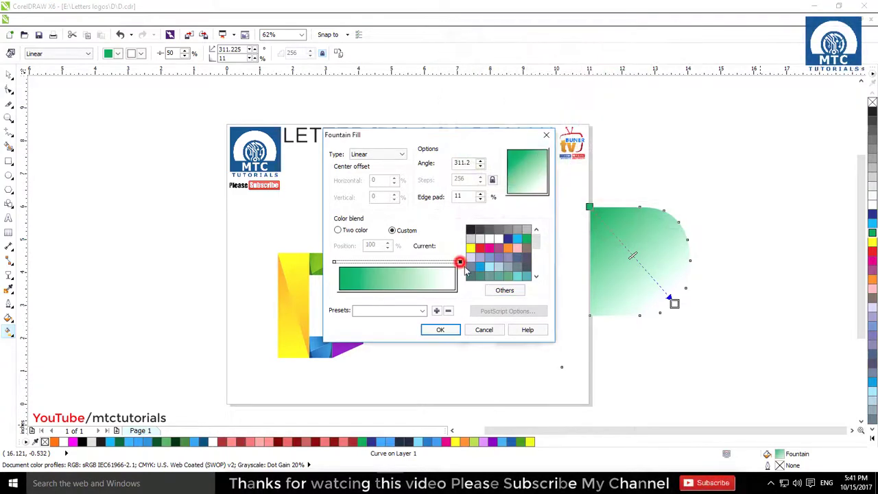
pyautogui.click(504, 290)
pyautogui.click(594, 68)
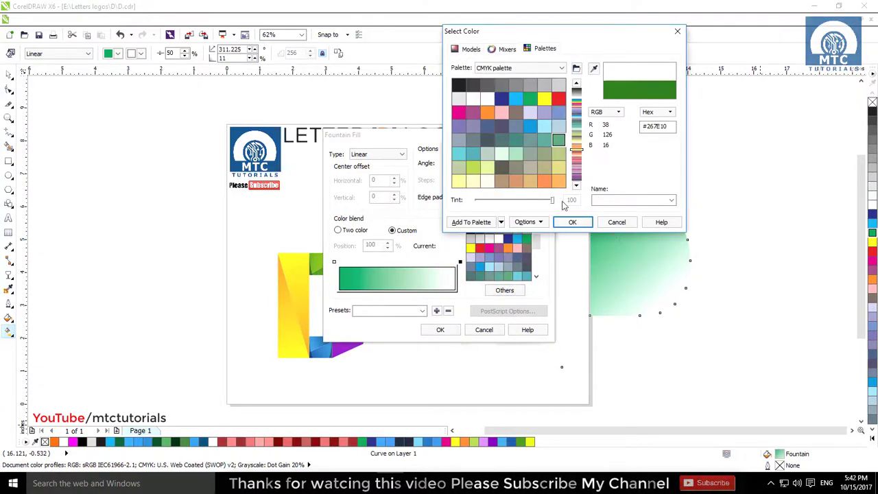
pyautogui.click(467, 49)
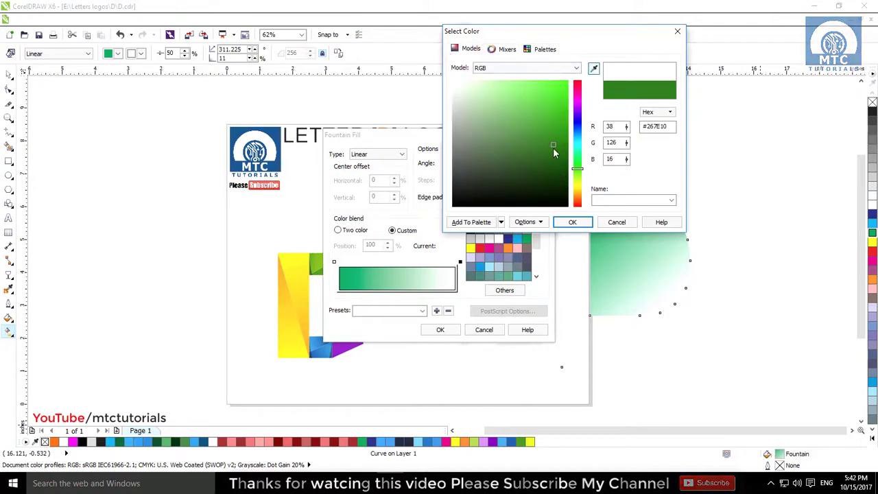
pyautogui.click(574, 224)
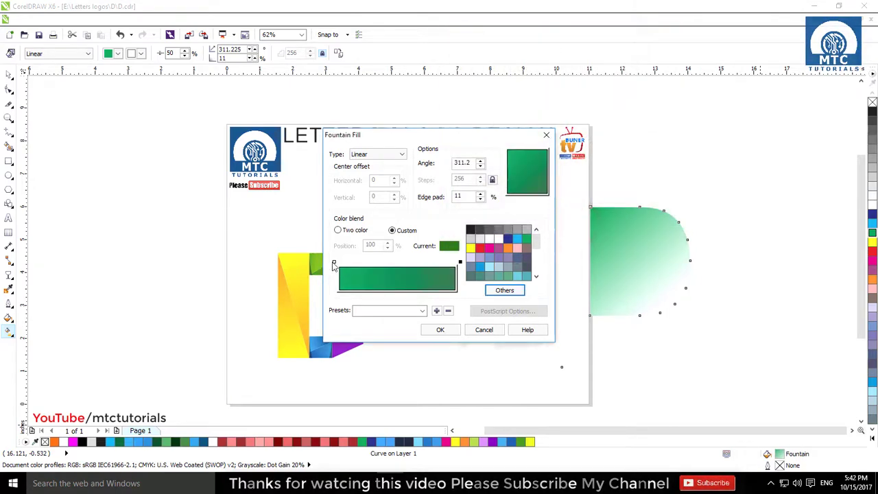
# Set the gradient's start colour to lime and apply the lime-to-green fill.
pyautogui.click(334, 263)
pyautogui.click(505, 290)
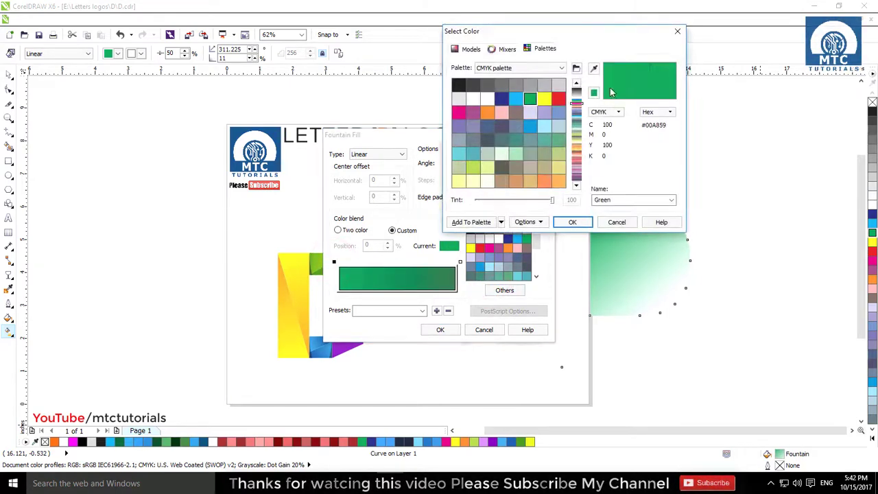
pyautogui.click(537, 92)
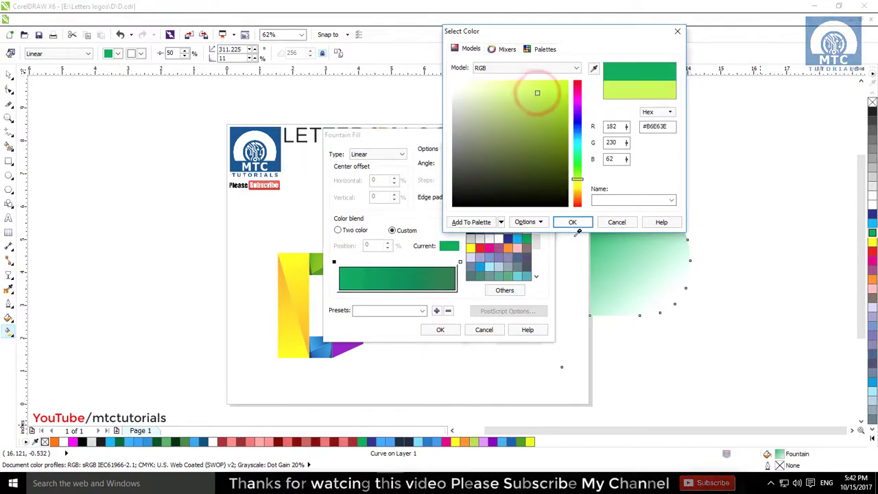
pyautogui.click(573, 221)
pyautogui.click(435, 329)
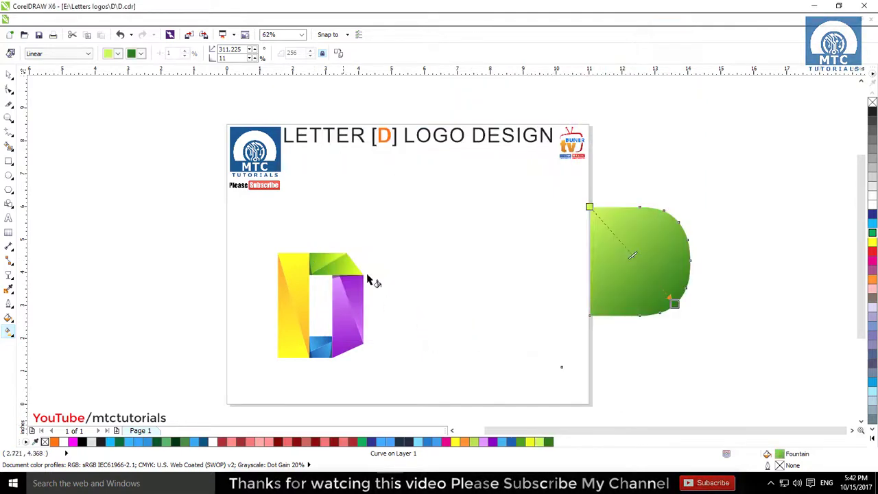
pyautogui.click(10, 77)
# Carve a curved upper-left piece from the green D with a circle, then delete the circle.
pyautogui.click(48, 121)
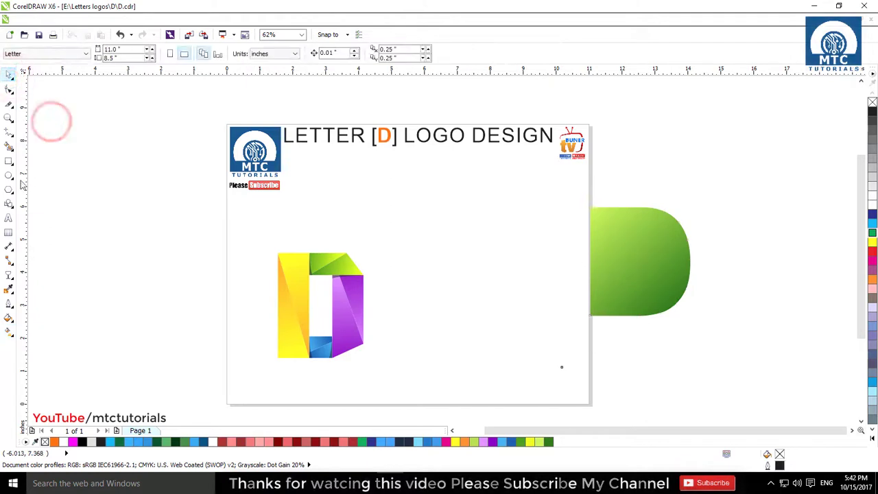
pyautogui.click(9, 175)
pyautogui.moveTo(564, 200)
pyautogui.mouseDown()
pyautogui.moveTo(777, 398)
pyautogui.moveTo(741, 355)
pyautogui.mouseUp()
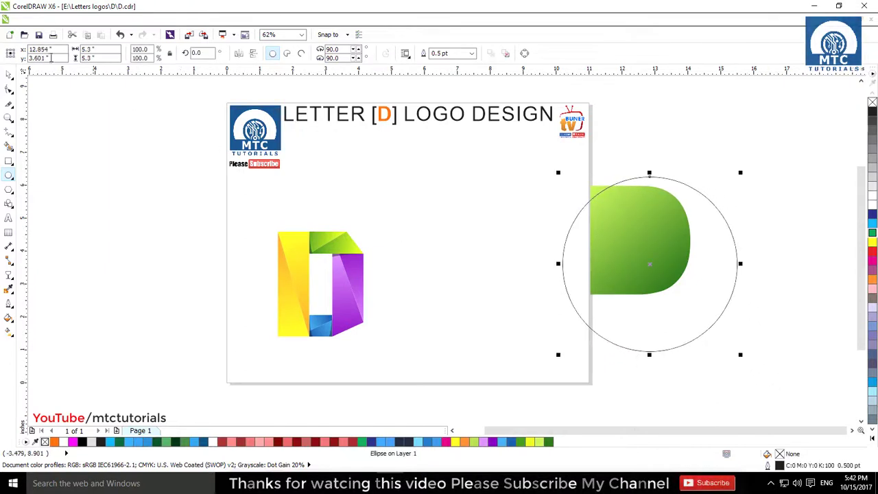
pyautogui.click(10, 76)
pyautogui.moveTo(717, 245); pyautogui.dragTo(737, 245)
pyautogui.click(616, 162)
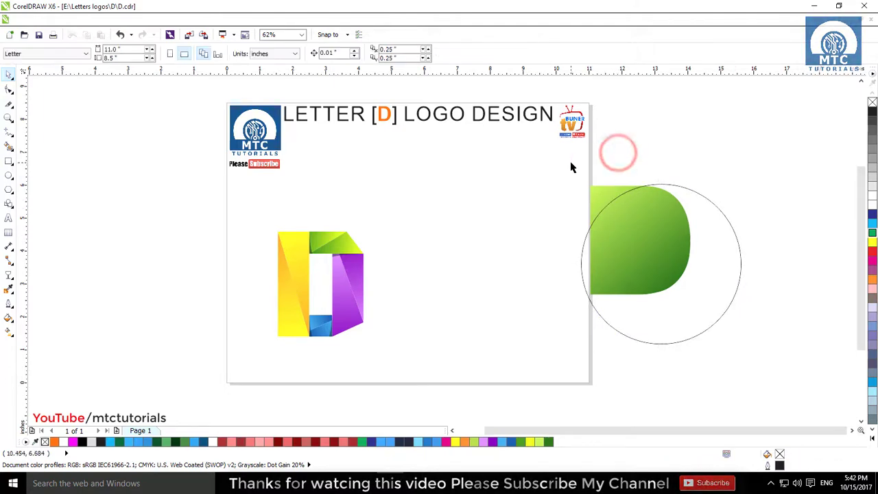
pyautogui.moveTo(575, 167); pyautogui.dragTo(785, 382)
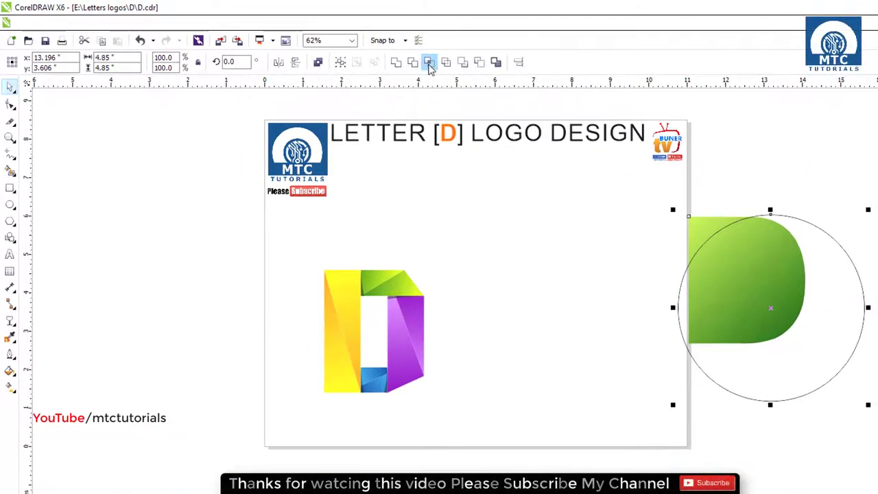
pyautogui.click(428, 64)
pyautogui.moveTo(803, 270); pyautogui.dragTo(828, 374)
pyautogui.hotkey('ctrl', 'z')
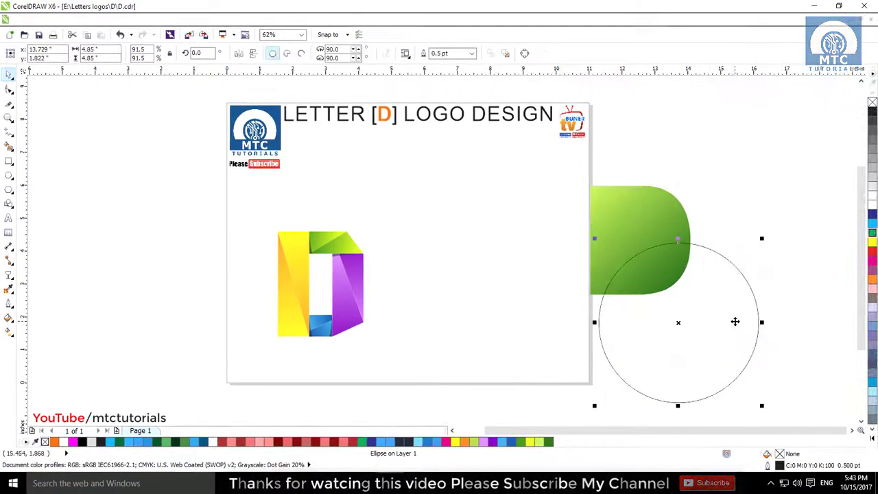
pyautogui.press('Delete')
# Colour the carved piece yellow, then copy the D's green gradient onto it.
pyautogui.click(604, 199)
pyautogui.click(613, 153)
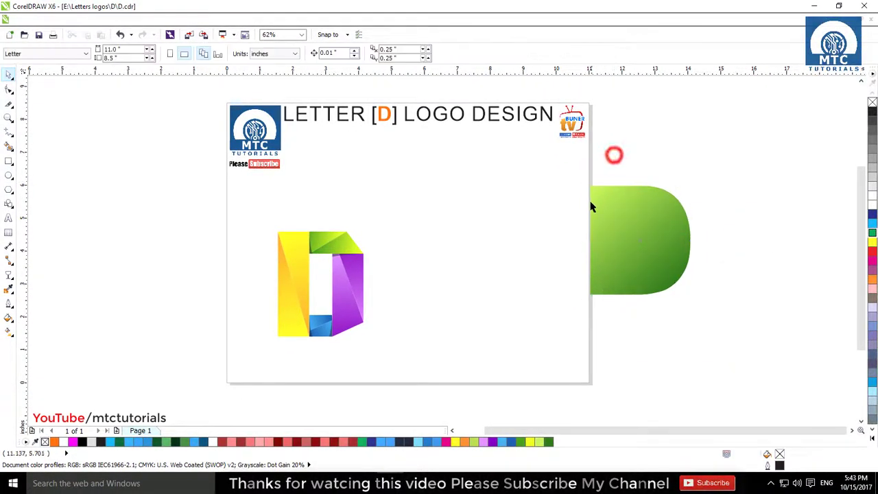
pyautogui.click(598, 190)
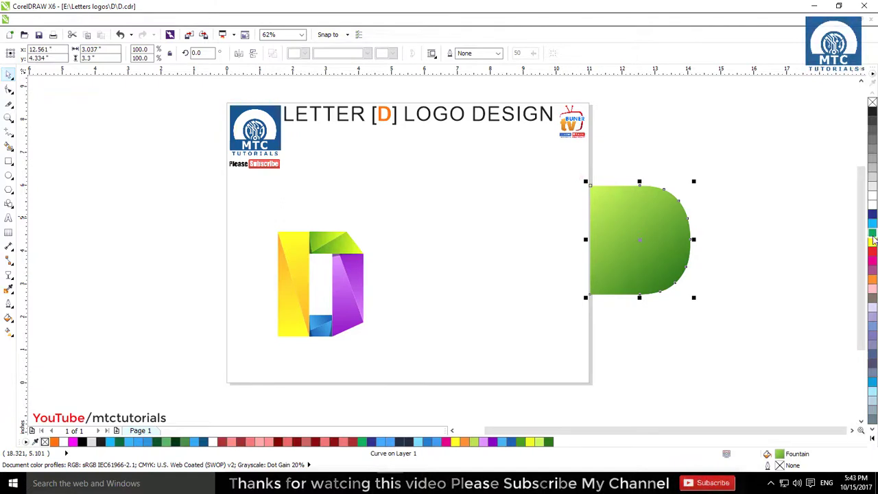
pyautogui.click(873, 243)
pyautogui.click(796, 228)
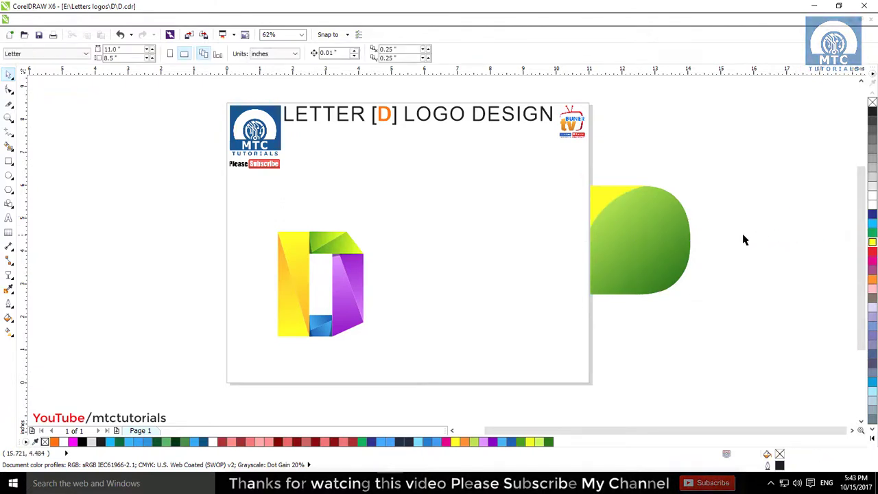
pyautogui.scroll(2, 743, 239)
pyautogui.moveTo(594, 215); pyautogui.dragTo(478, 149)
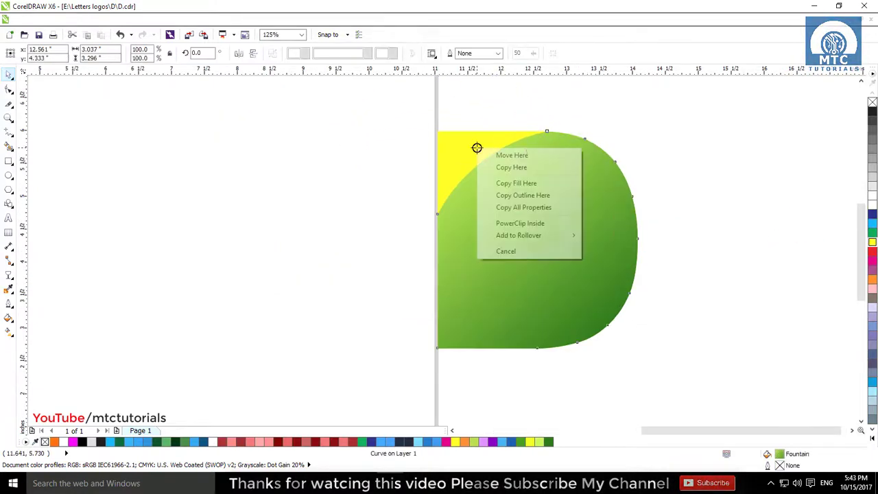
pyautogui.click(503, 184)
pyautogui.click(741, 166)
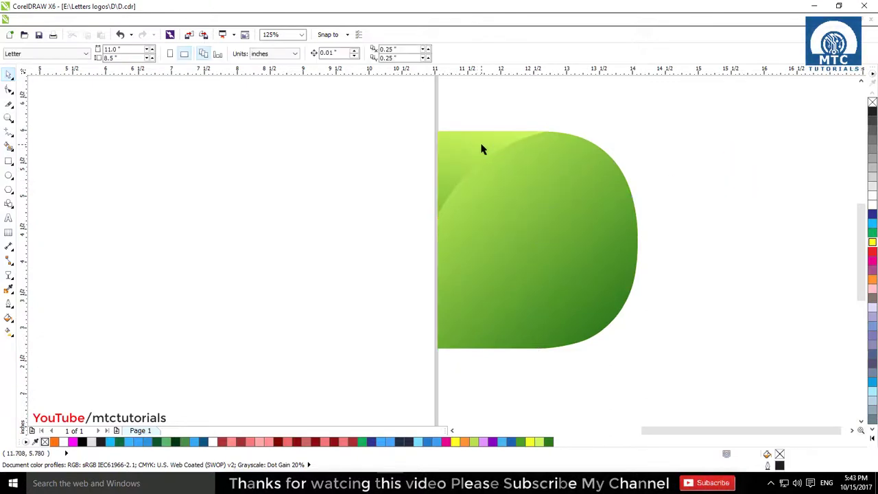
# Re-angle the facet's copied gradient diagonally toward the upper left.
pyautogui.click(478, 148)
pyautogui.press('g')
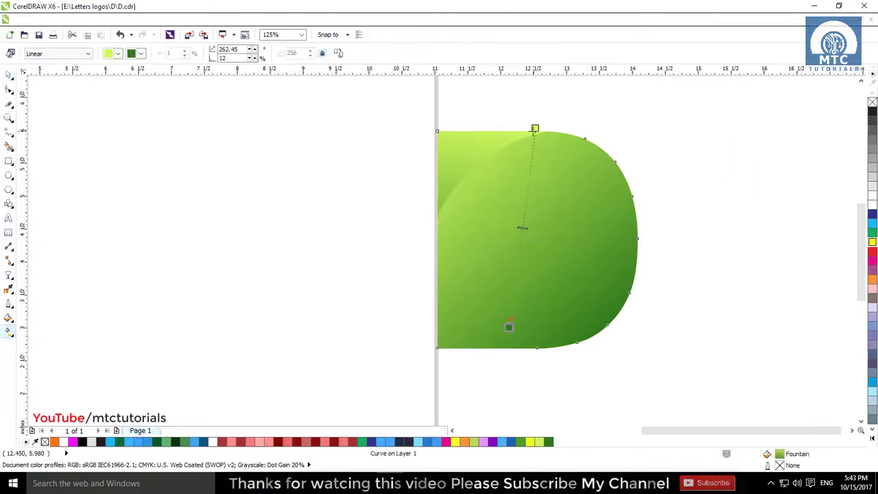
pyautogui.moveTo(535, 129); pyautogui.dragTo(536, 130)
pyautogui.moveTo(508, 326)
pyautogui.mouseDown()
pyautogui.moveTo(400, 236)
pyautogui.moveTo(417, 252)
pyautogui.mouseUp()
pyautogui.moveTo(538, 130); pyautogui.dragTo(525, 118)
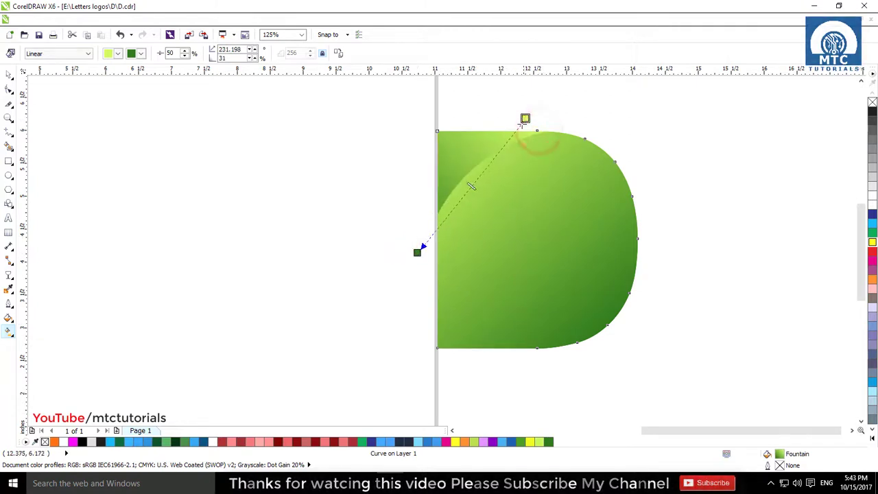
pyautogui.moveTo(425, 257); pyautogui.dragTo(402, 231)
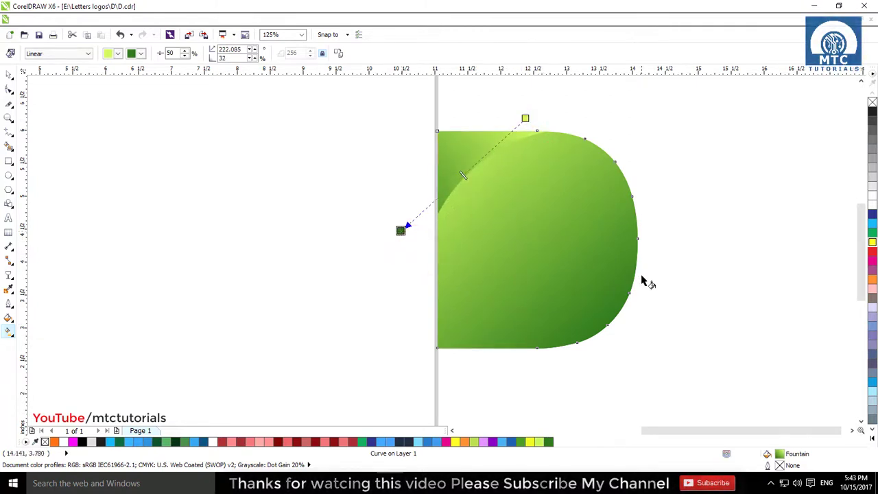
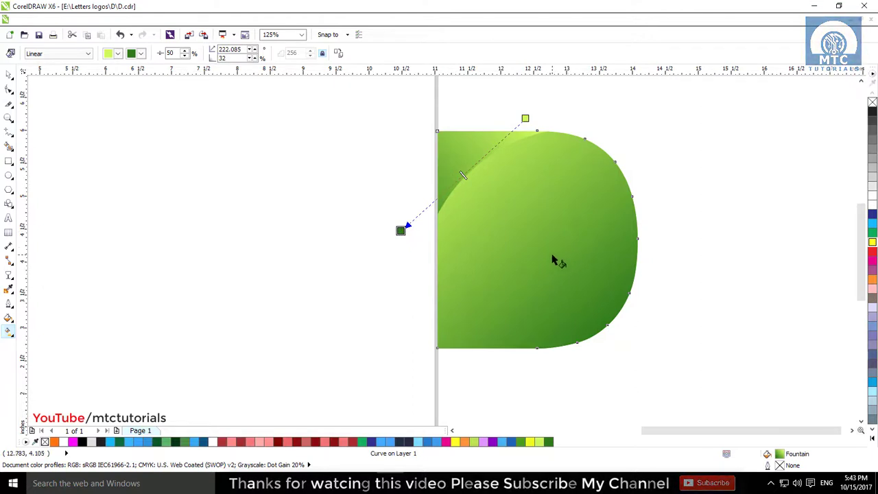
# Draw a 2.3-inch circle, enlarge it slightly over the green shape's lower right, and fill it white.
pyautogui.click(8, 76)
pyautogui.click(277, 160)
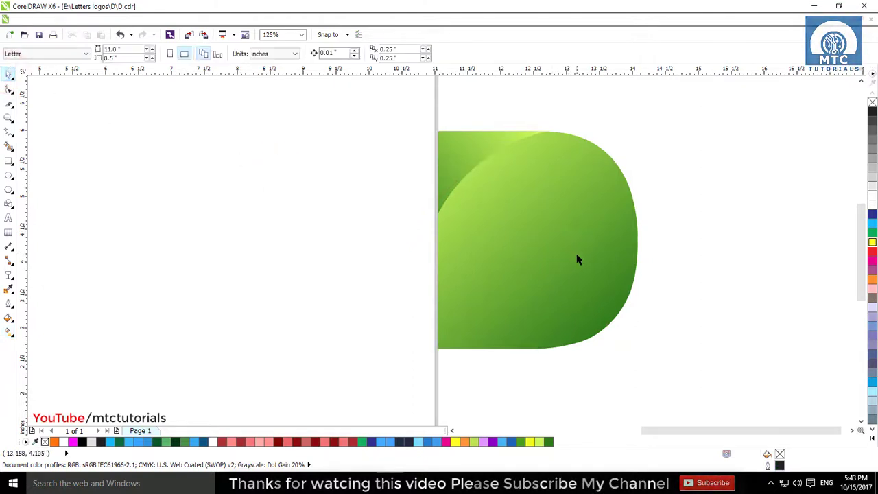
pyautogui.scroll(-2, 578, 255)
pyautogui.click(9, 175)
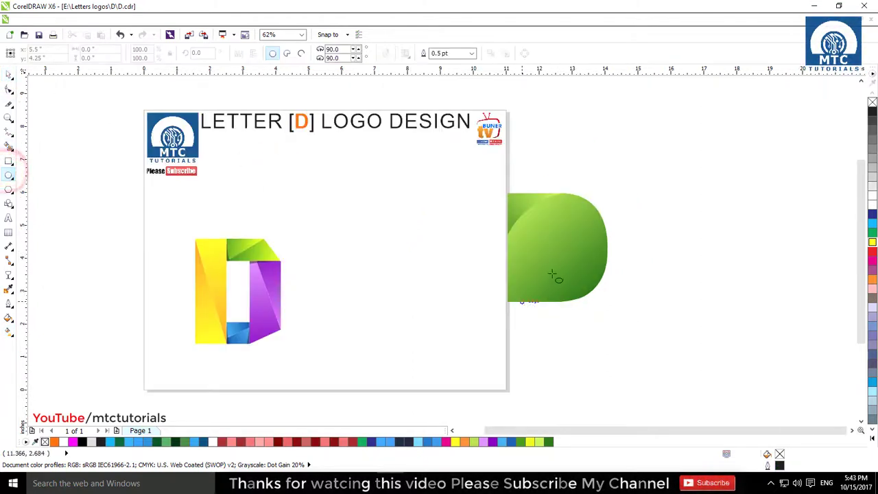
pyautogui.moveTo(527, 228); pyautogui.dragTo(600, 301)
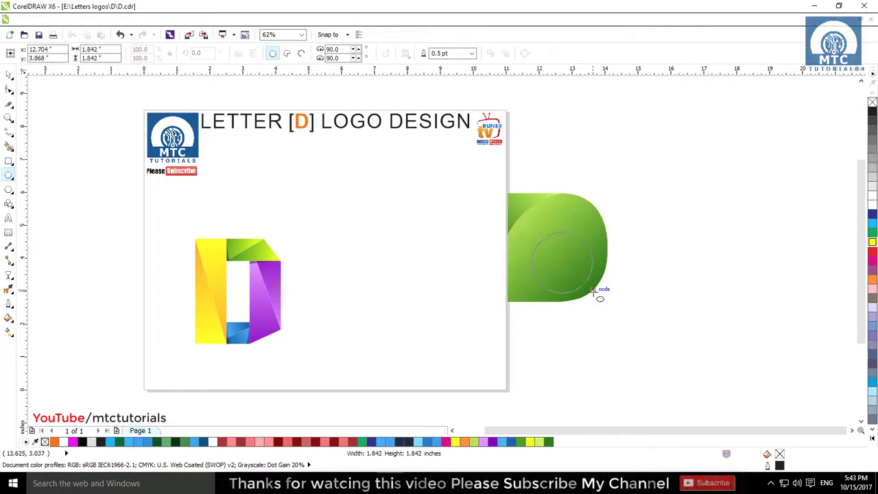
pyautogui.scroll(2, 590, 273)
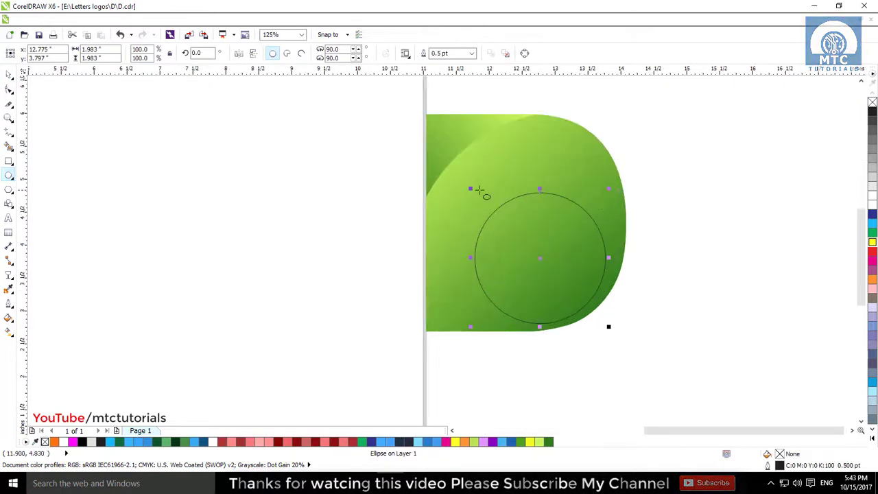
pyautogui.moveTo(470, 188); pyautogui.dragTo(450, 167)
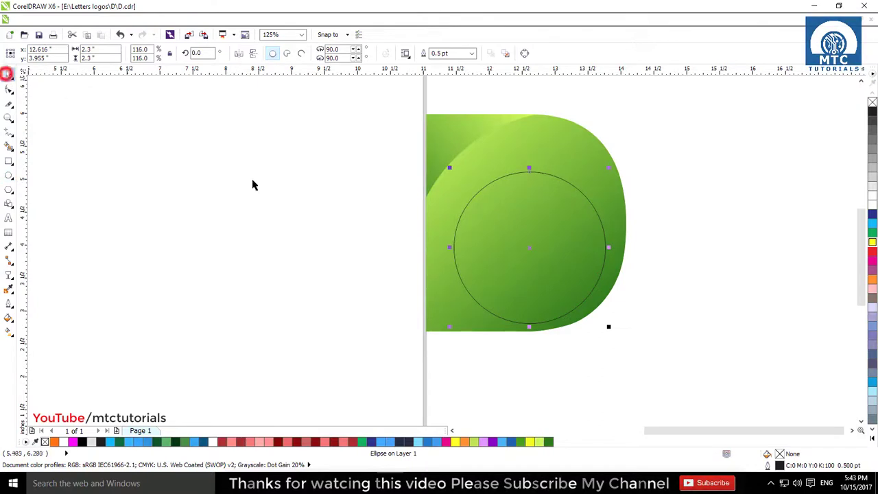
pyautogui.moveTo(554, 286); pyautogui.dragTo(564, 284)
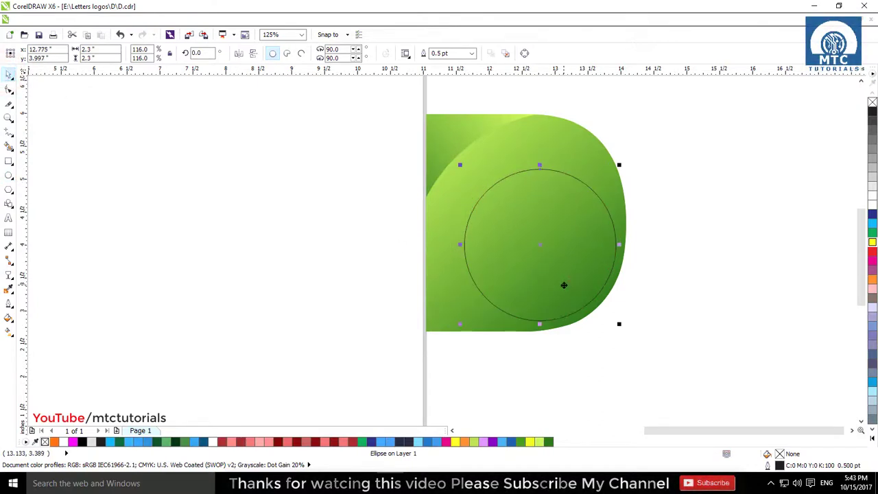
pyautogui.click(870, 205)
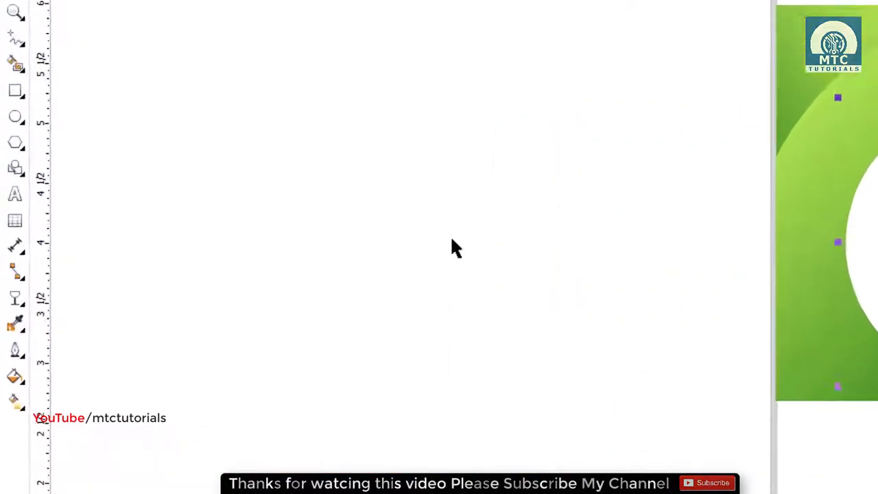
# Apply a diagonal linear transparency across the white circle.
pyautogui.click(19, 317)
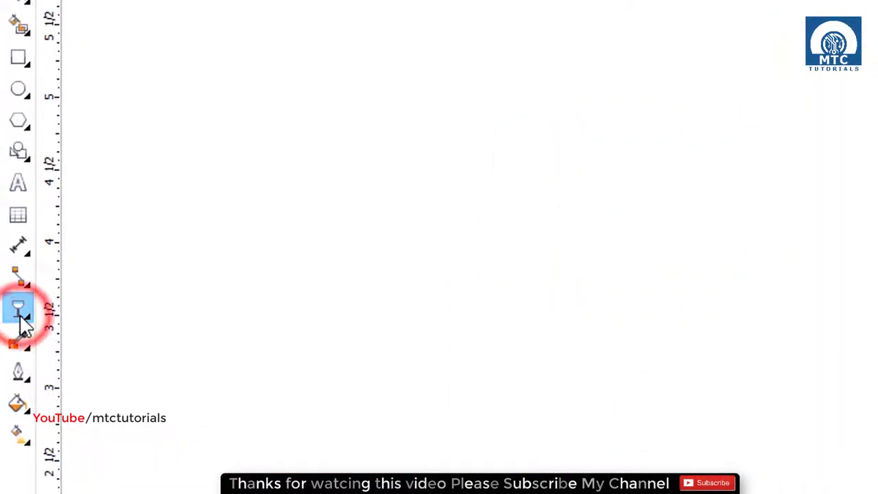
pyautogui.click(115, 468)
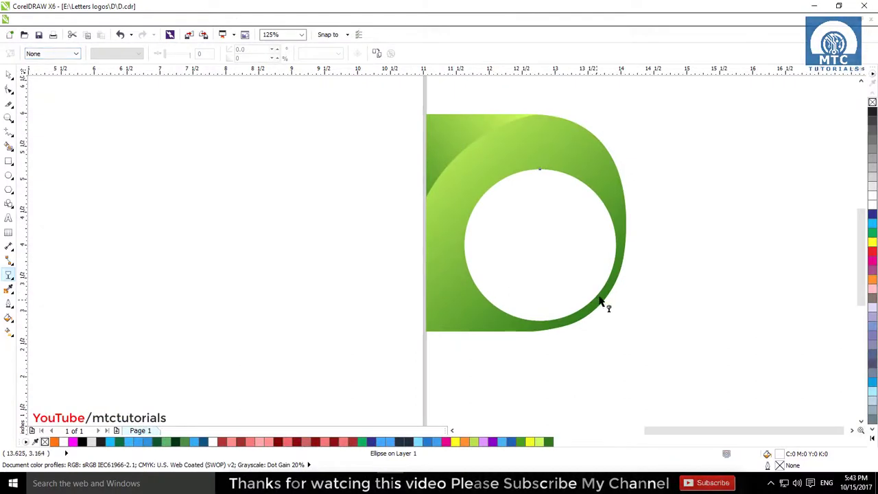
pyautogui.moveTo(599, 298); pyautogui.dragTo(505, 213)
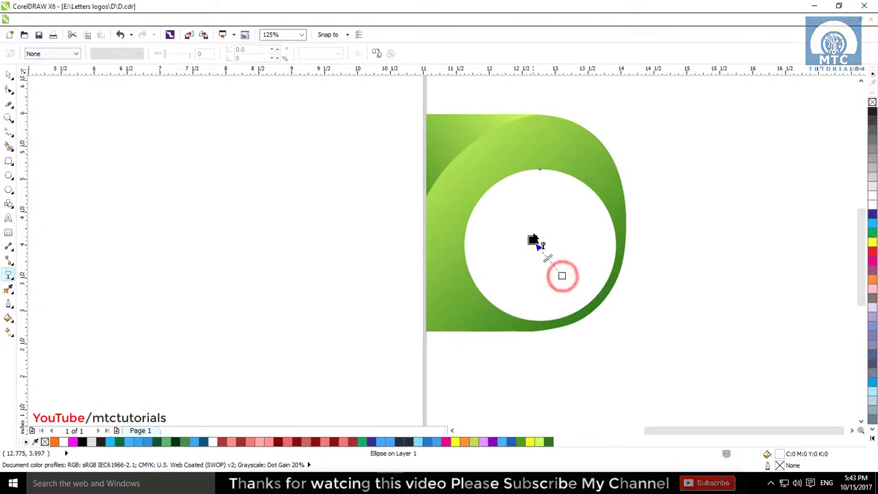
pyautogui.moveTo(603, 299); pyautogui.dragTo(600, 303)
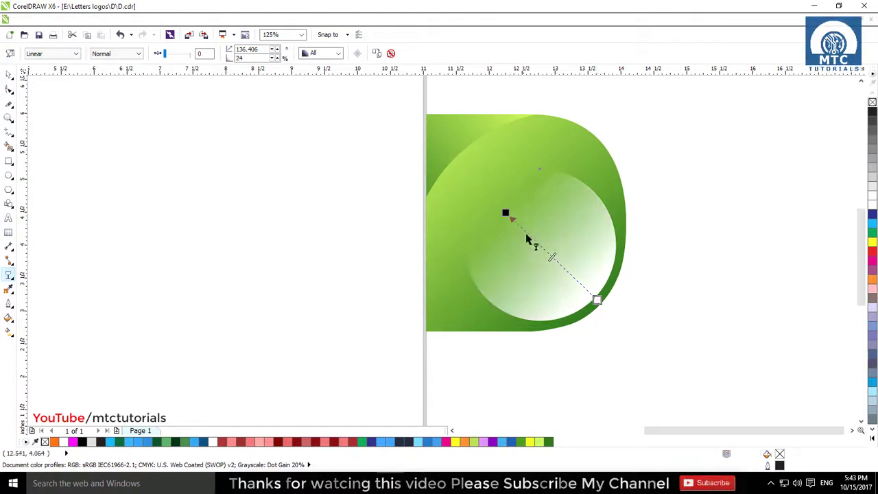
# Adjust the transparency's start, midpoint and end to leave a soft highlight along the lower-right edge.
pyautogui.moveTo(505, 213); pyautogui.dragTo(578, 279)
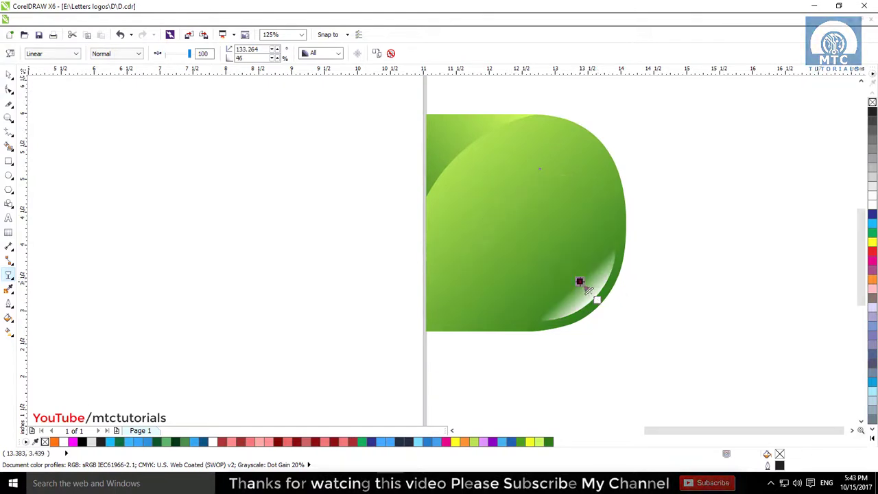
pyautogui.scroll(2, 588, 302)
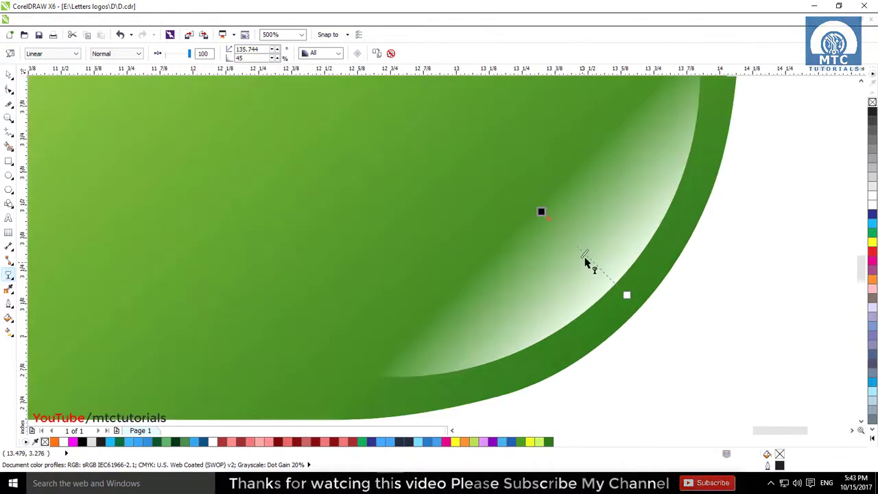
pyautogui.moveTo(582, 255); pyautogui.dragTo(594, 264)
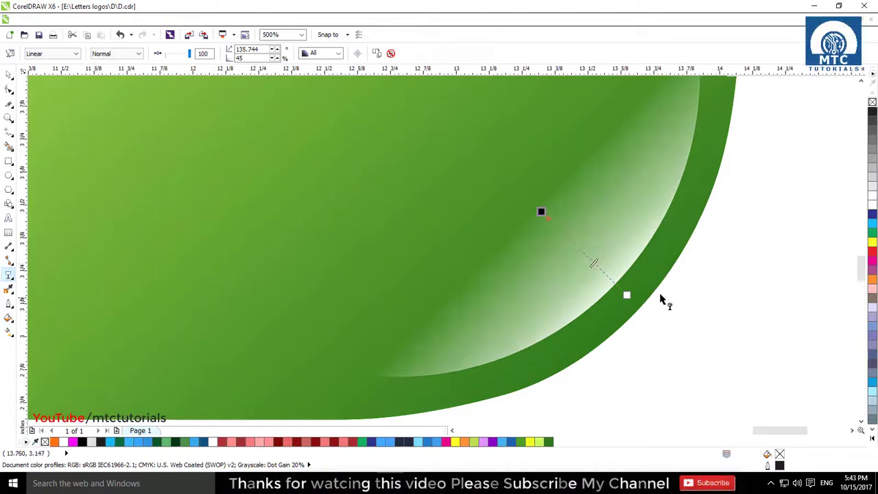
pyautogui.moveTo(626, 295); pyautogui.dragTo(648, 314)
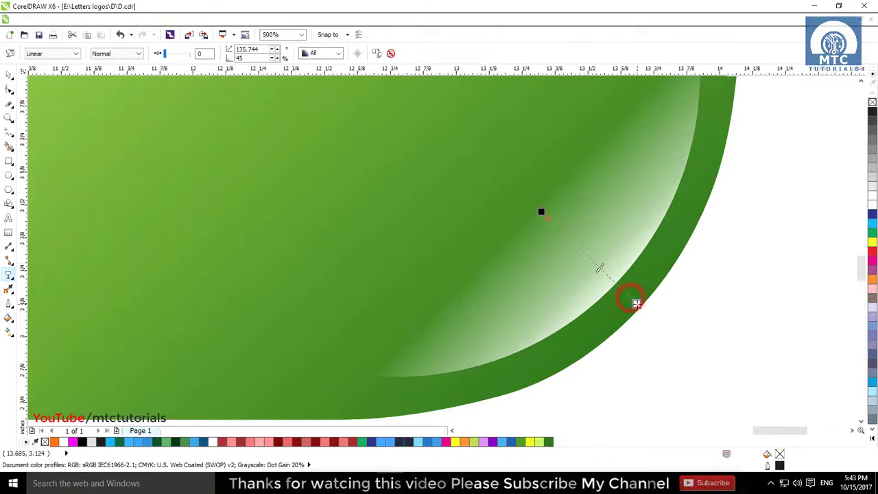
pyautogui.scroll(-1, 648, 314)
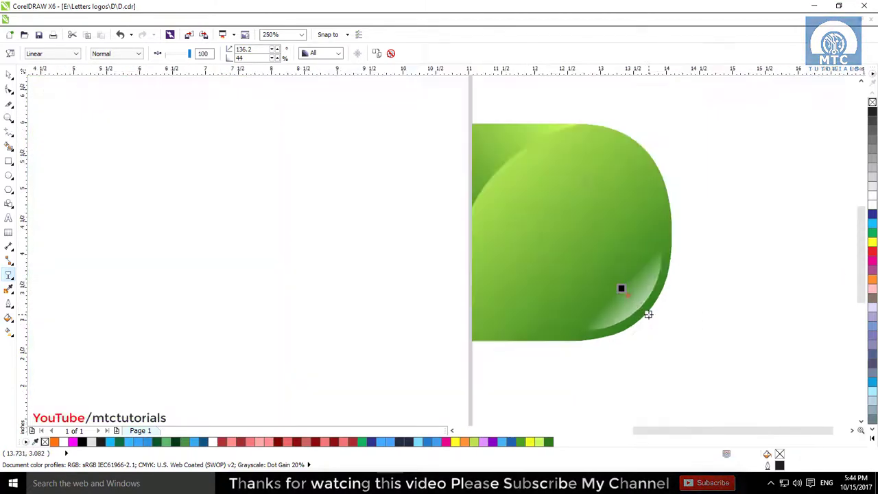
pyautogui.scroll(1, 647, 317)
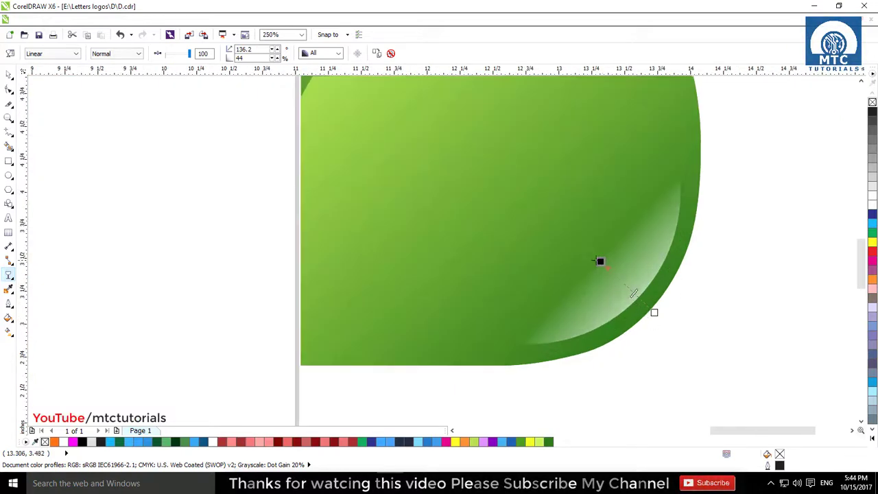
pyautogui.moveTo(601, 263); pyautogui.dragTo(614, 274)
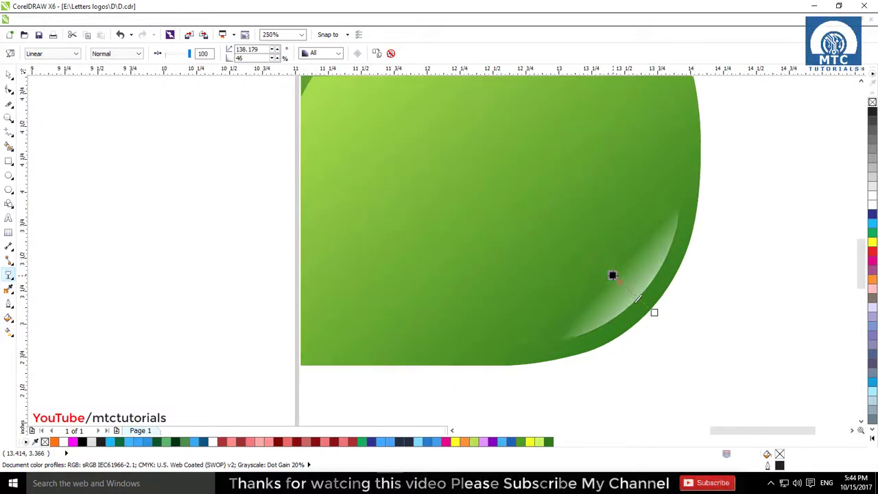
pyautogui.scroll(-1, 613, 275)
# Clear the selection and start a Pen-tool path with its first two points.
pyautogui.click(9, 73)
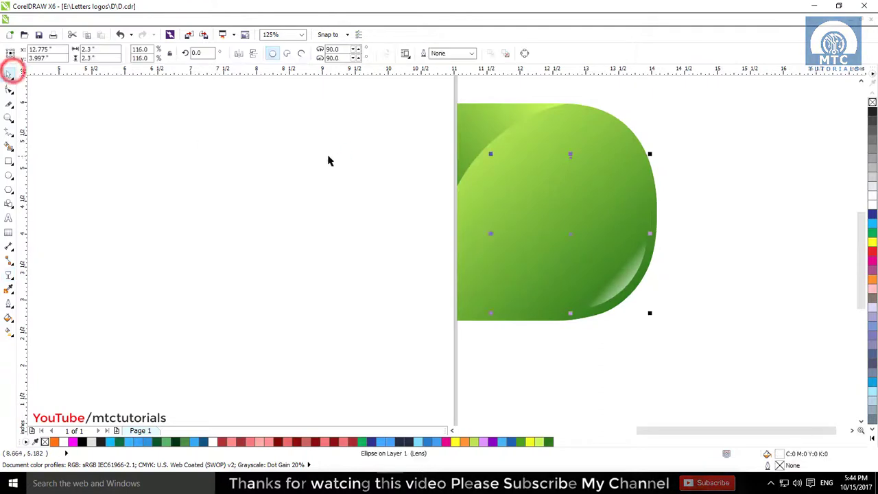
pyautogui.click(343, 155)
pyautogui.scroll(-1, 582, 221)
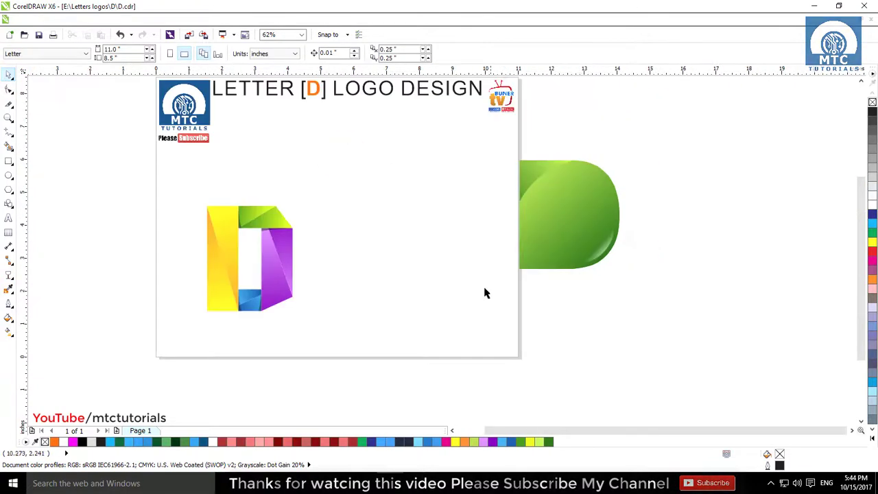
pyautogui.click(9, 137)
pyautogui.click(39, 177)
pyautogui.scroll(1, 401, 297)
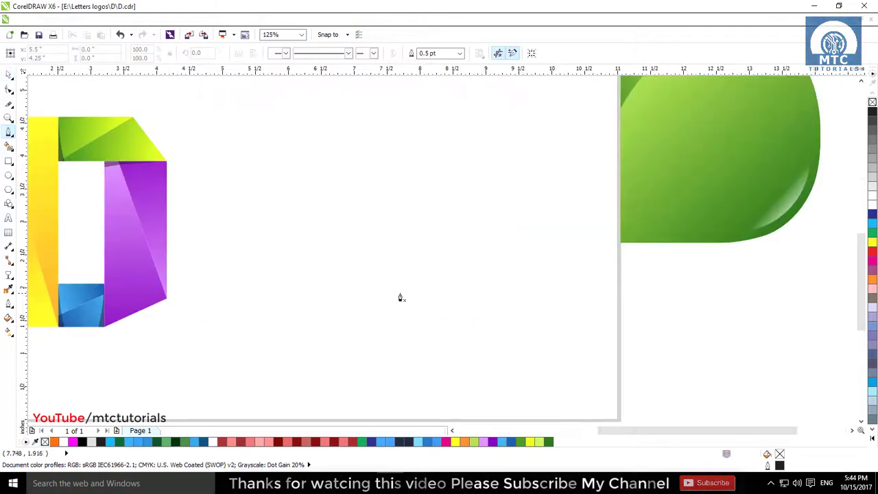
pyautogui.click(335, 295)
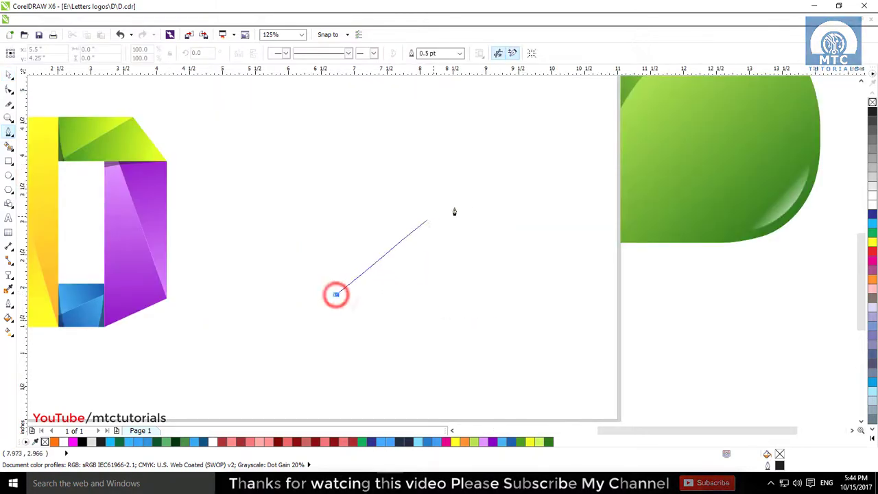
pyautogui.click(500, 195)
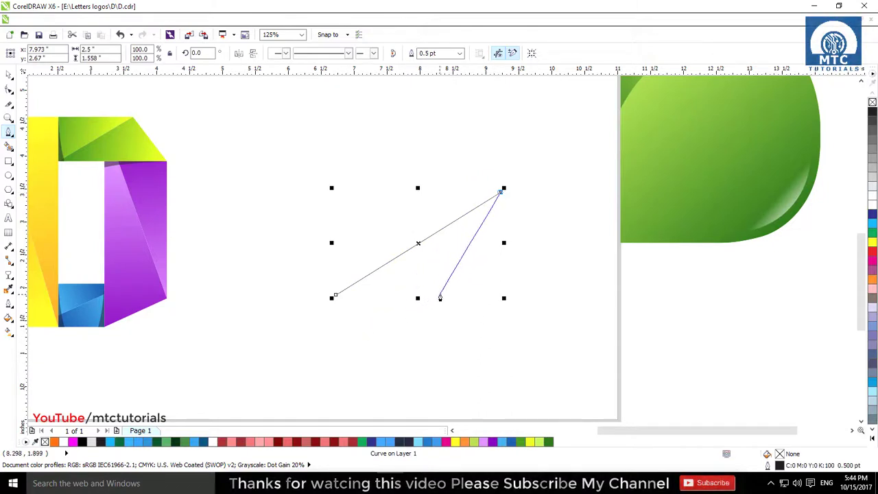
# Add four more points and close the path into a six-point angular outline.
pyautogui.click(446, 281)
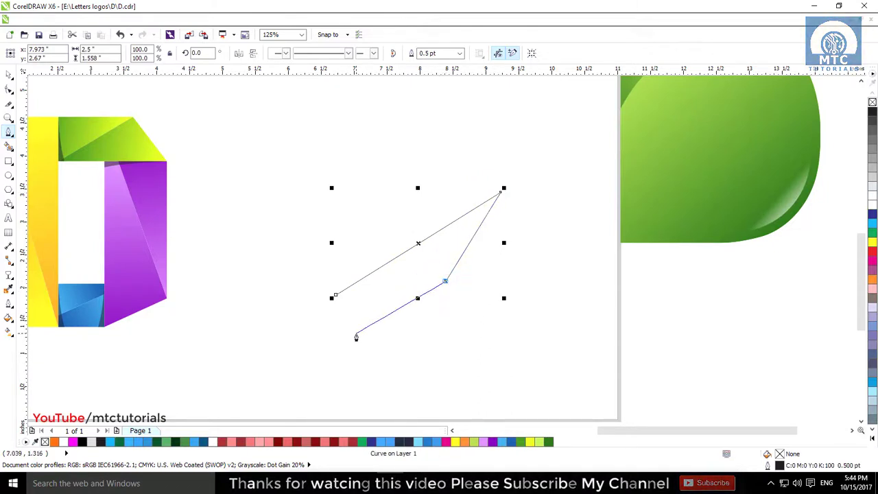
pyautogui.click(356, 336)
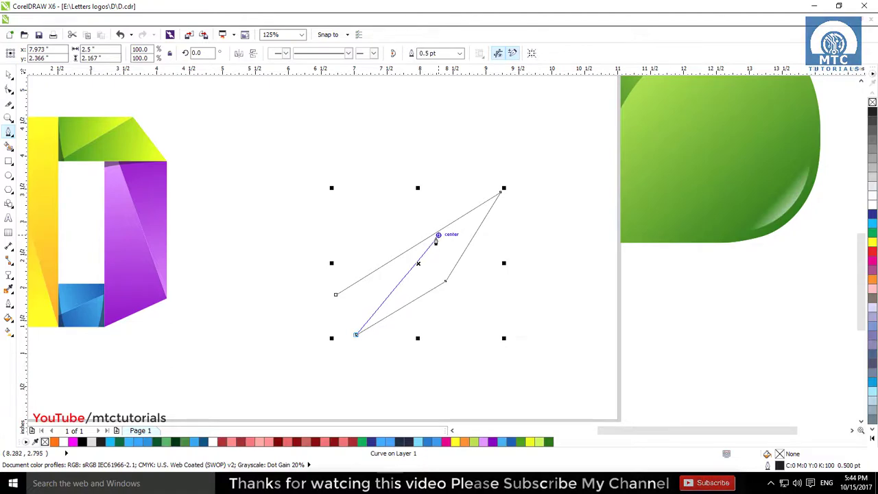
pyautogui.scroll(3, 435, 242)
pyautogui.click(434, 241)
pyautogui.scroll(-5, 434, 240)
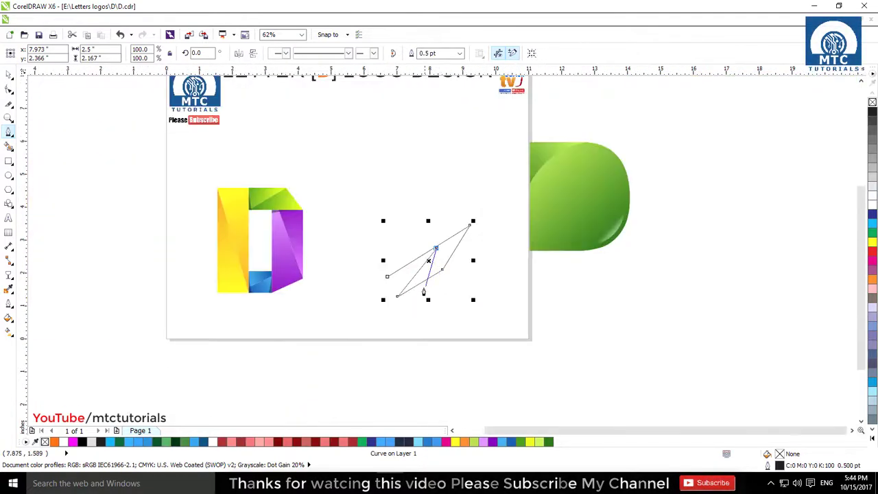
pyautogui.scroll(2, 412, 277)
pyautogui.scroll(2, 411, 286)
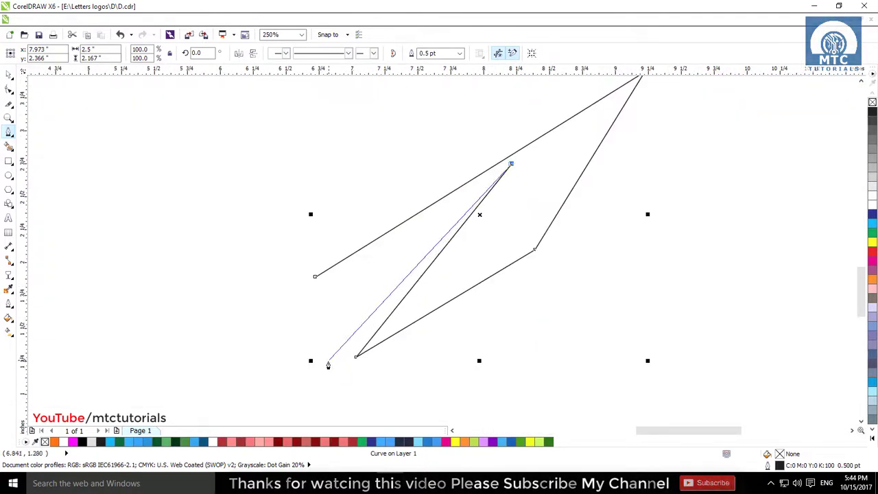
pyautogui.click(314, 378)
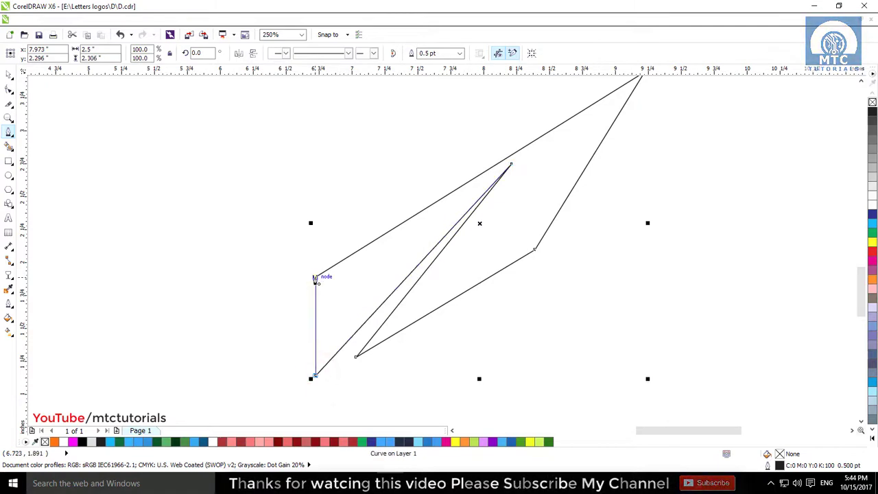
pyautogui.click(315, 277)
pyautogui.click(9, 89)
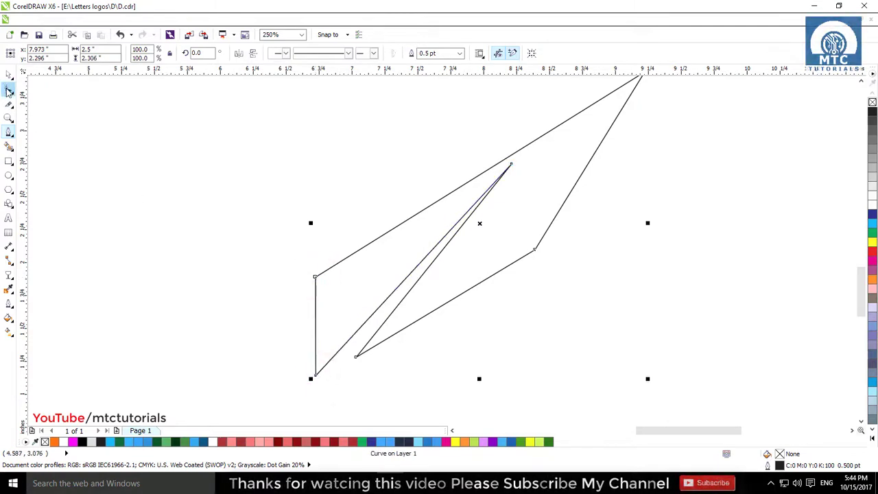
# Convert the outline's lower edge to a curve and bow it downward.
pyautogui.click(495, 274)
pyautogui.click(156, 54)
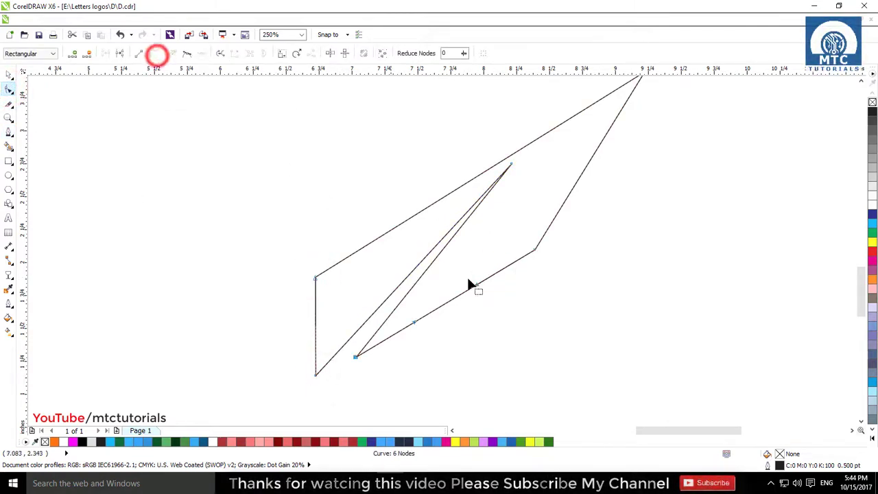
pyautogui.moveTo(475, 283); pyautogui.dragTo(500, 330)
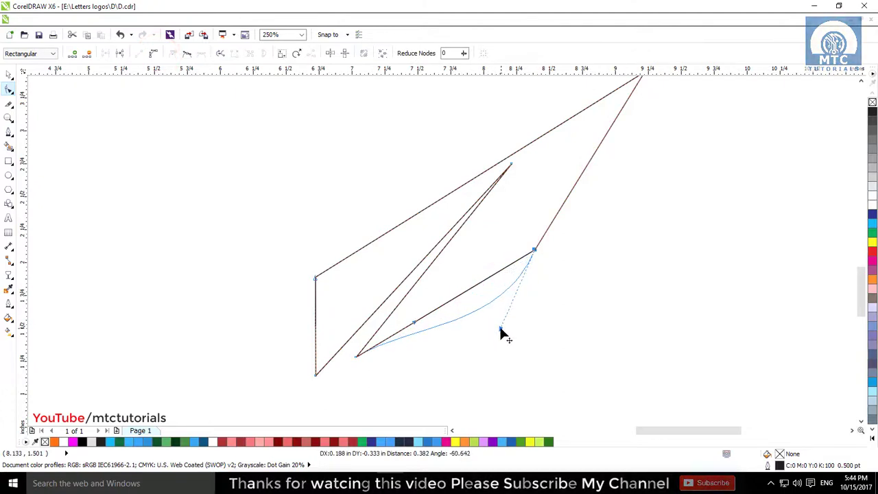
pyautogui.moveTo(415, 323); pyautogui.dragTo(408, 307)
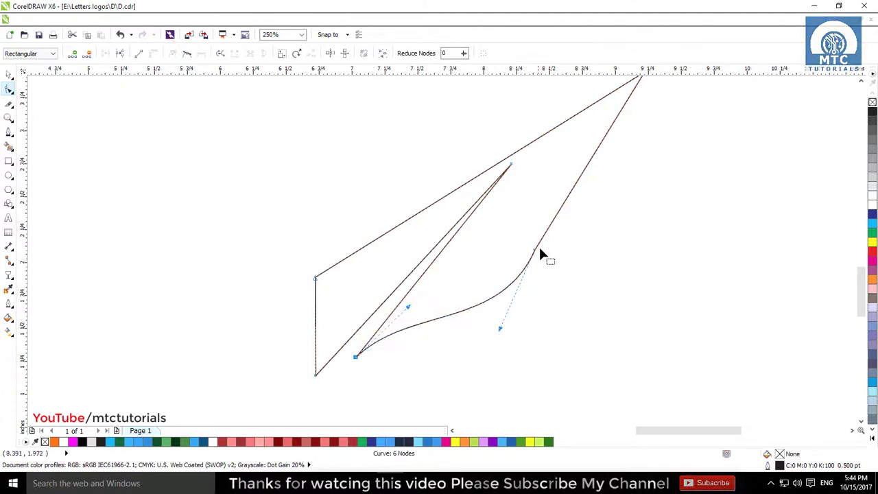
# Curve the right edge and make the node joining it to the lower curve smooth.
pyautogui.click(569, 196)
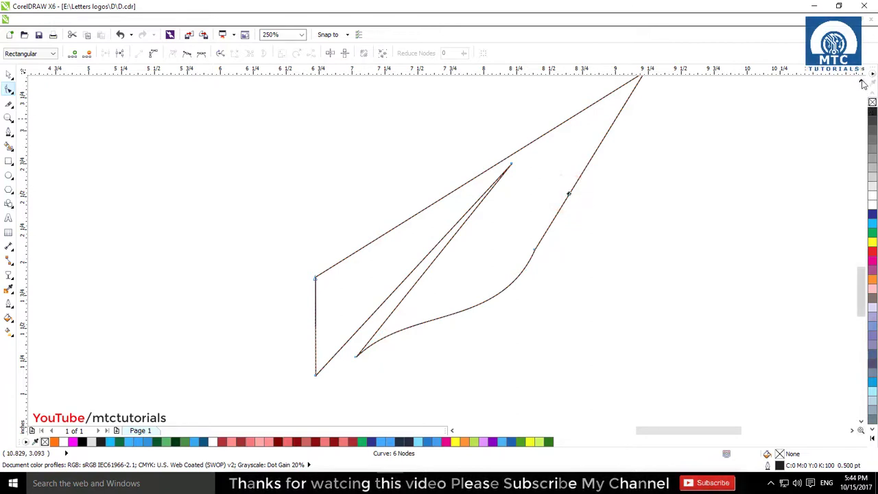
pyautogui.click(861, 80)
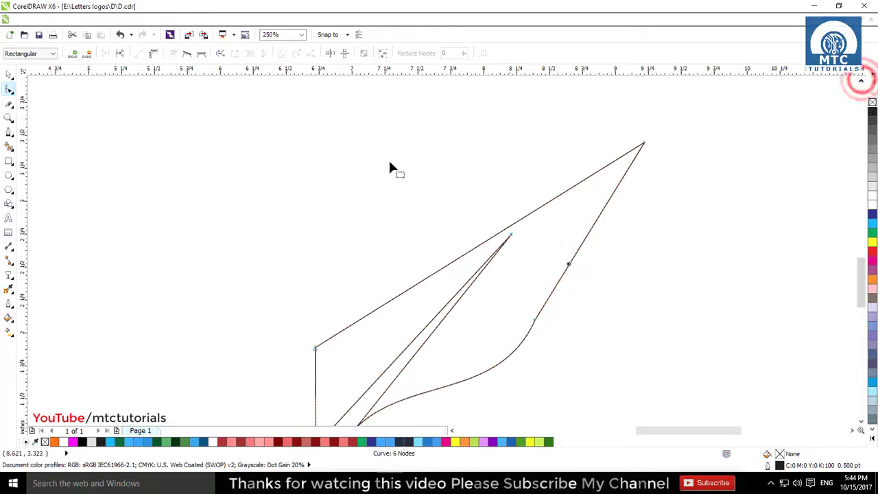
pyautogui.click(154, 54)
pyautogui.moveTo(609, 200); pyautogui.dragTo(580, 200)
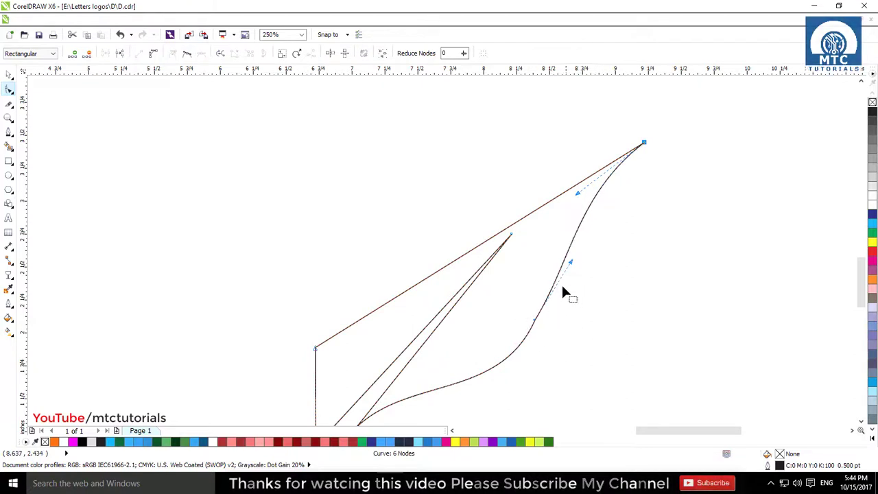
pyautogui.click(536, 320)
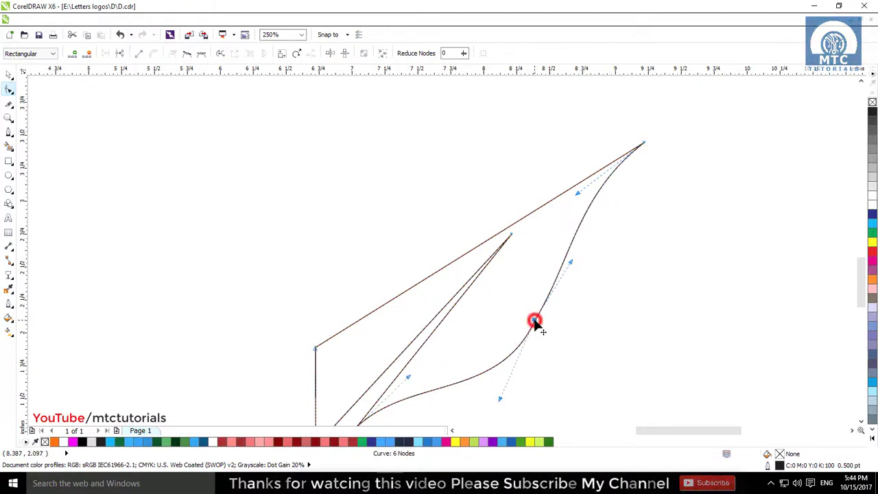
pyautogui.click(185, 52)
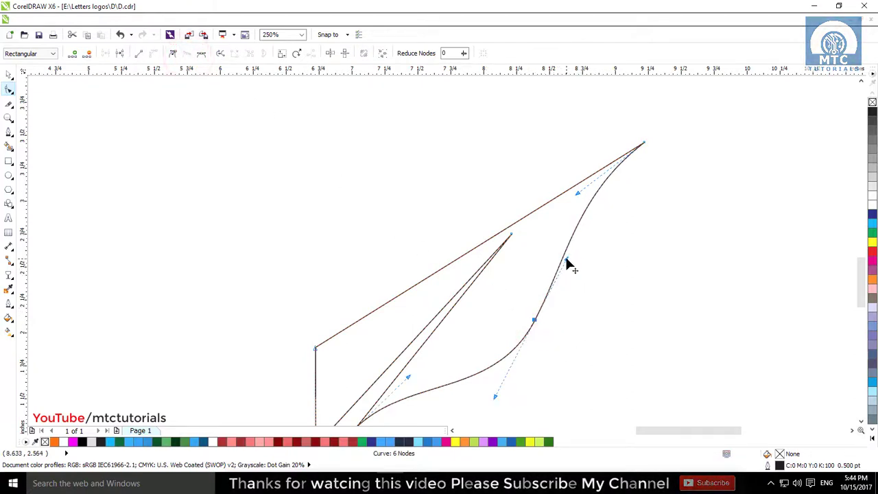
pyautogui.moveTo(566, 259); pyautogui.dragTo(569, 262)
# Curve the top edge and pull it into a rounded arc meeting the leaf's tip.
pyautogui.click(542, 208)
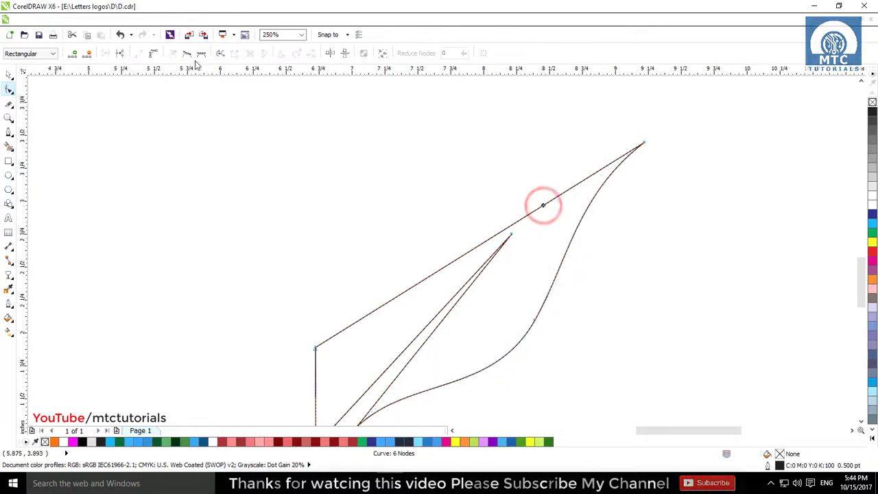
pyautogui.click(153, 53)
pyautogui.click(486, 239)
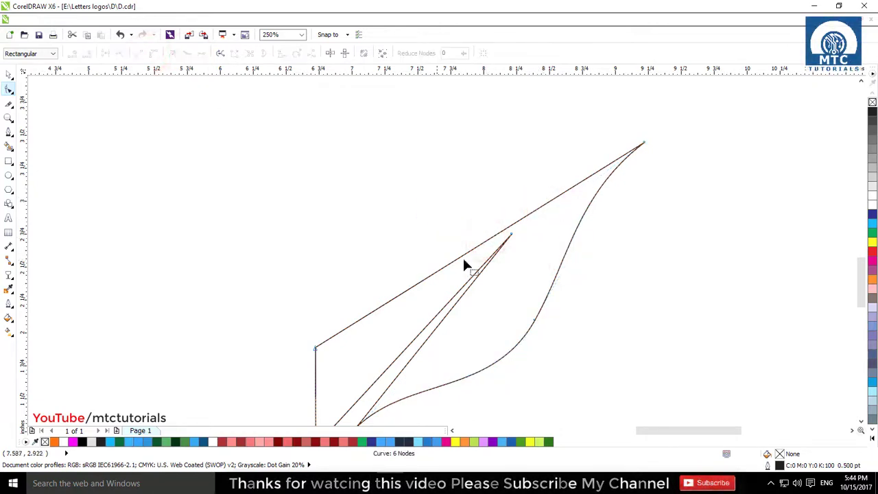
pyautogui.moveTo(451, 235); pyautogui.dragTo(414, 196)
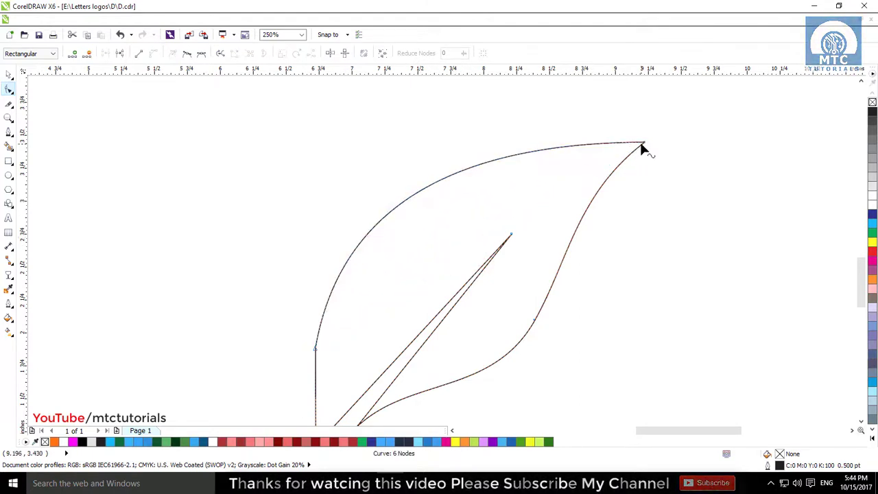
pyautogui.click(643, 143)
pyautogui.moveTo(460, 142); pyautogui.dragTo(453, 190)
pyautogui.moveTo(341, 201); pyautogui.dragTo(379, 151)
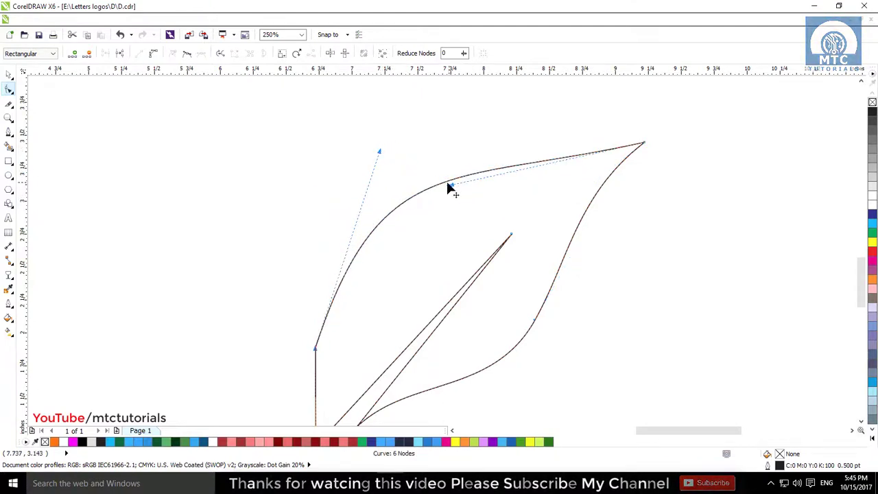
pyautogui.moveTo(452, 184); pyautogui.dragTo(465, 180)
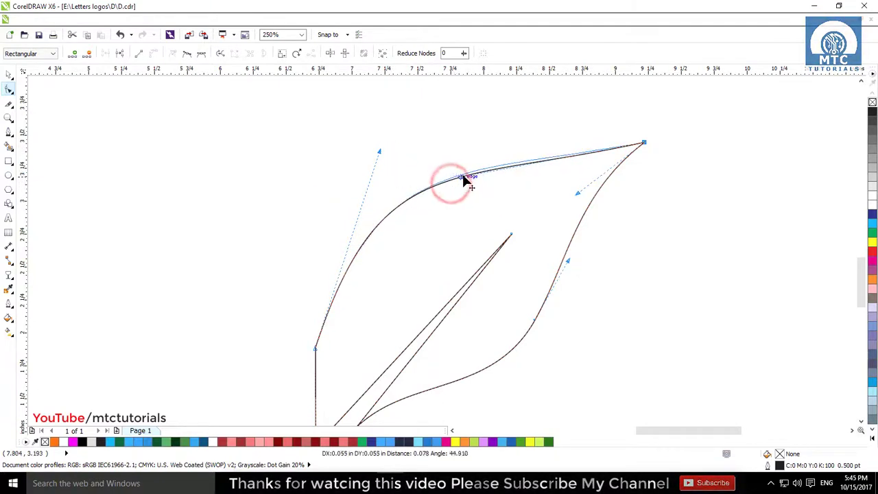
# Curve both inner diagonal edges into the leaf's inner vein and refine the right-hand curve.
pyautogui.click(442, 310)
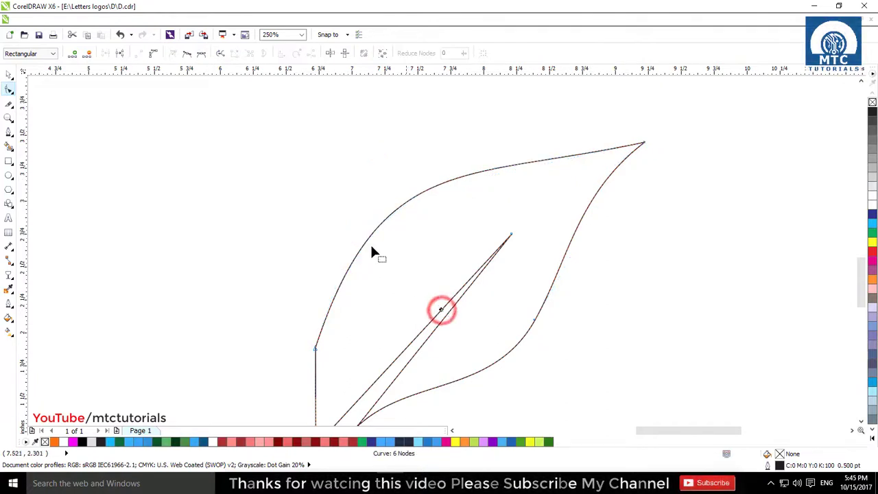
pyautogui.click(155, 53)
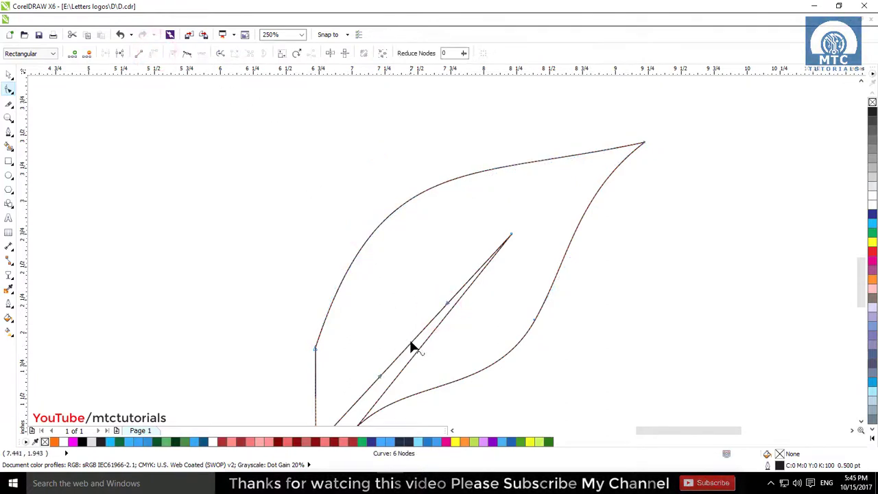
pyautogui.moveTo(413, 339); pyautogui.dragTo(398, 322)
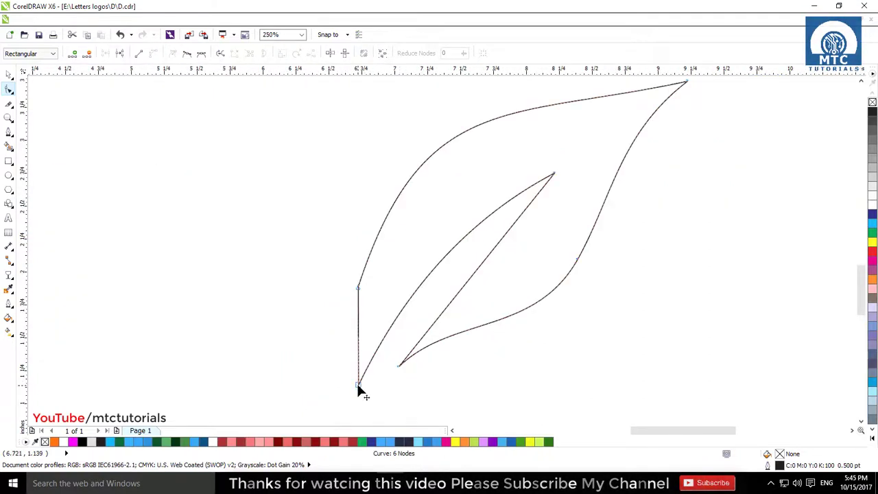
pyautogui.click(357, 383)
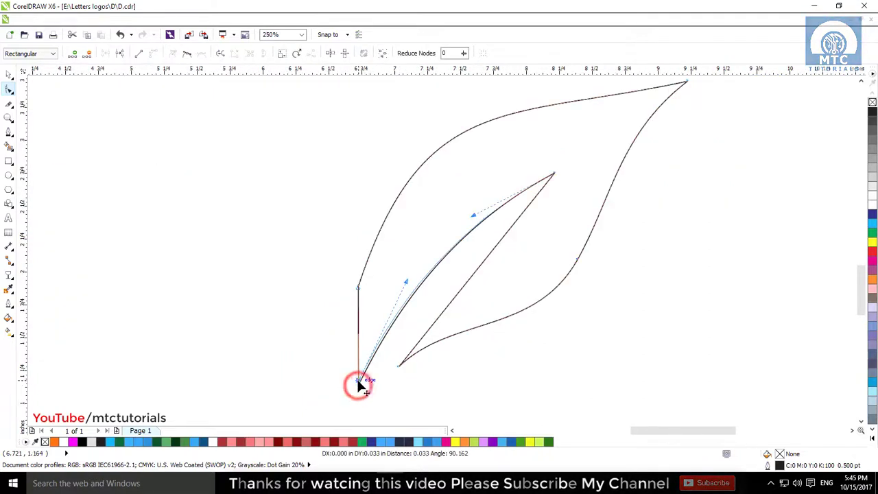
pyautogui.click(468, 284)
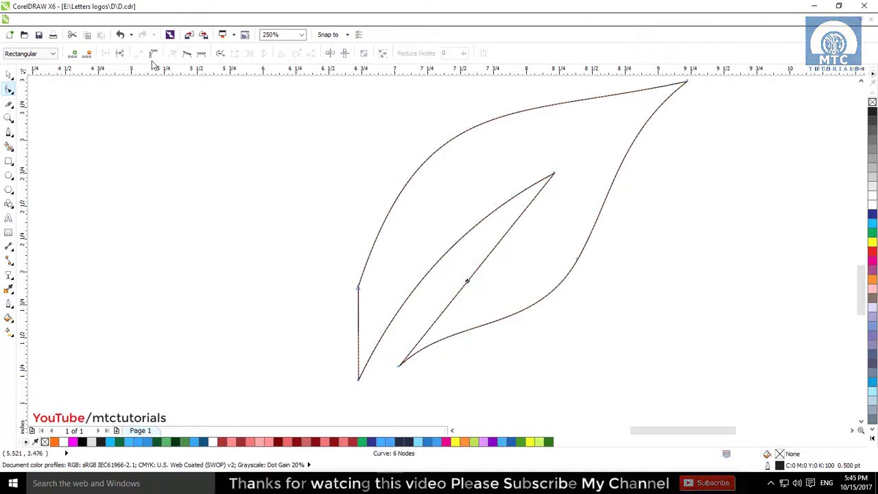
pyautogui.click(154, 54)
pyautogui.click(467, 280)
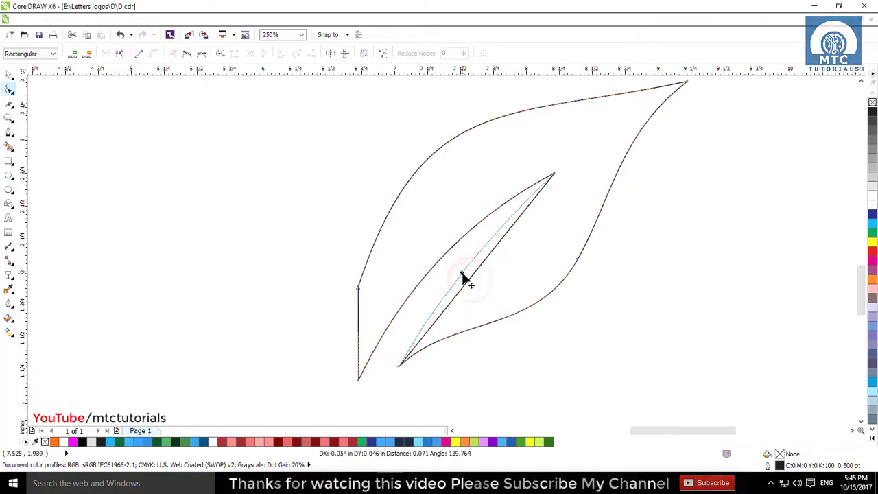
pyautogui.click(398, 363)
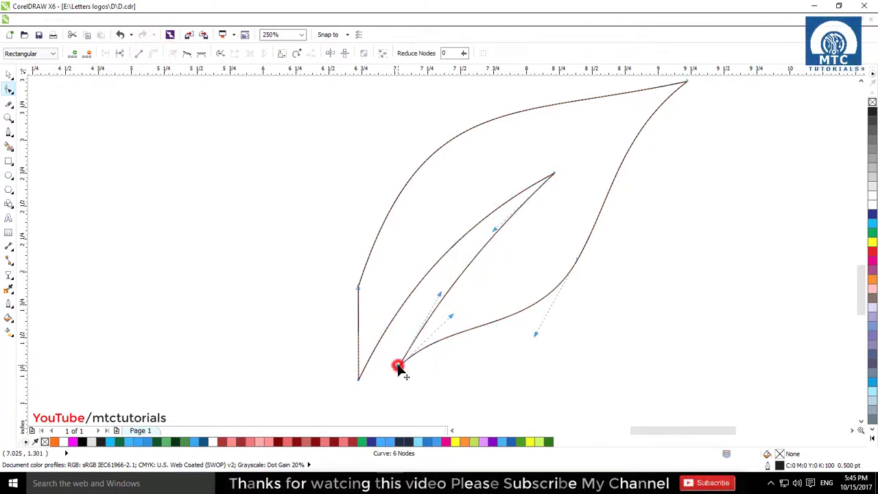
pyautogui.moveTo(535, 335); pyautogui.dragTo(536, 348)
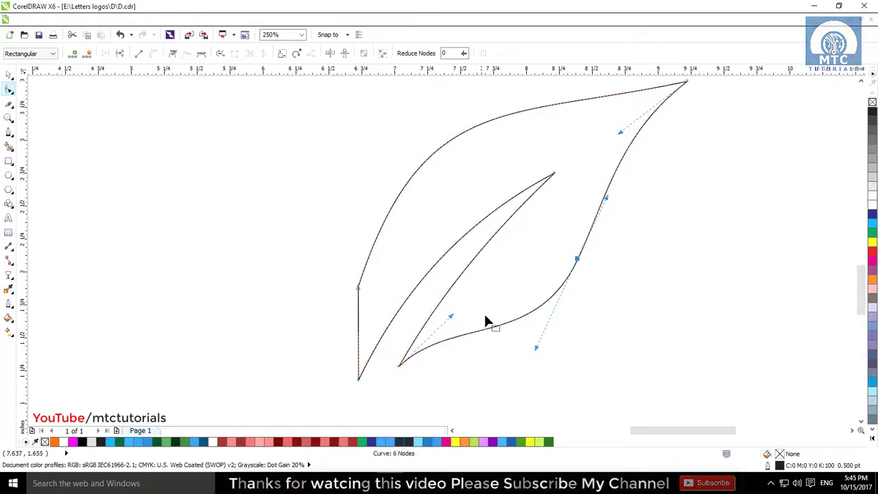
pyautogui.scroll(-2, 545, 304)
pyautogui.click(6, 79)
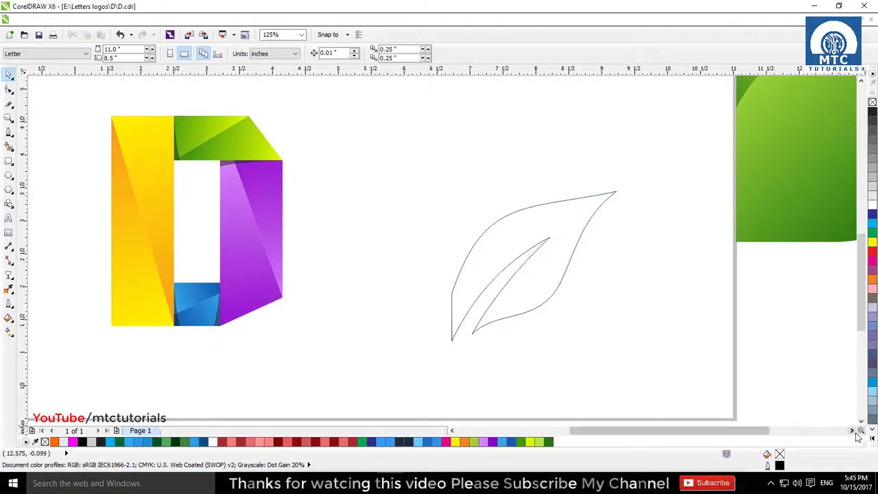
# Move the leaf outline up and place the green D beside the multicolour D.
pyautogui.scroll(-4, 817, 417)
pyautogui.click(712, 400)
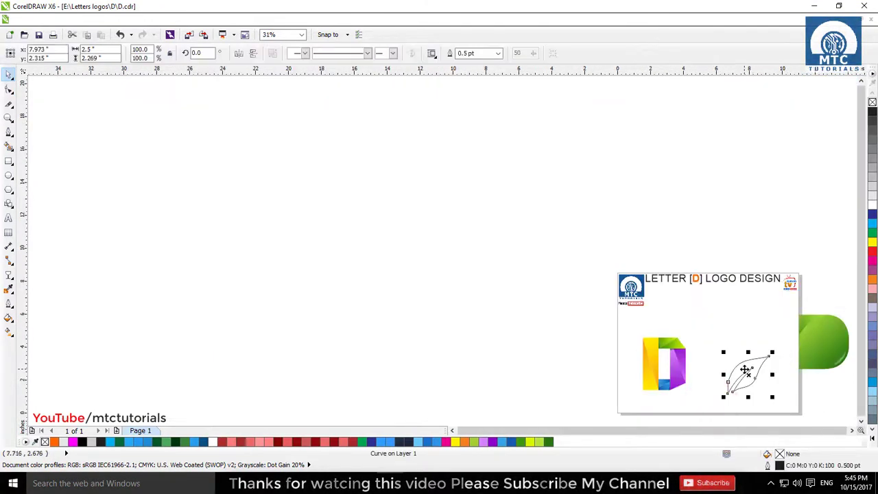
pyautogui.moveTo(745, 369); pyautogui.dragTo(739, 248)
pyautogui.hscroll(3, 791, 309)
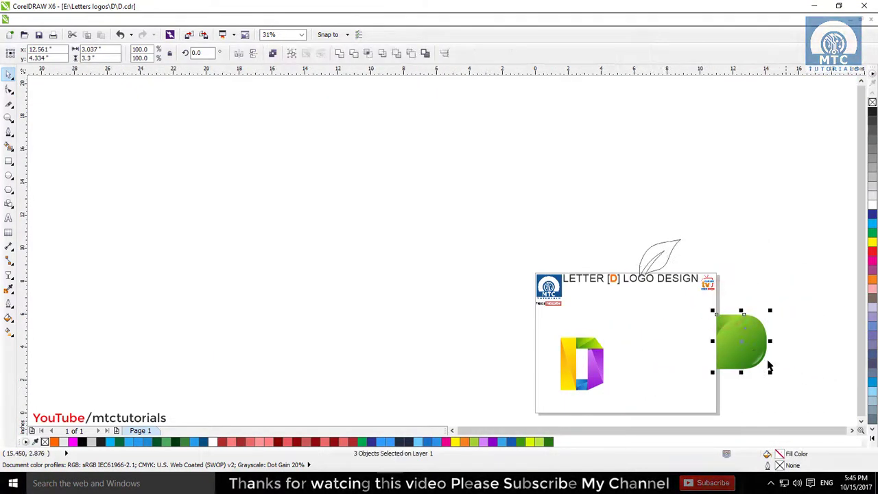
pyautogui.moveTo(755, 357); pyautogui.dragTo(670, 376)
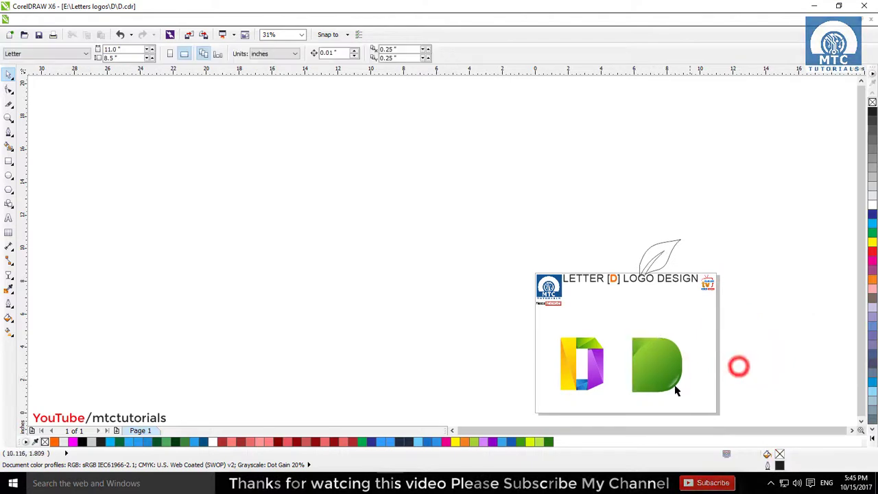
pyautogui.scroll(2, 650, 376)
# Add nodes on the green D's left edge and top-right curve, straightening the segment there.
pyautogui.click(621, 302)
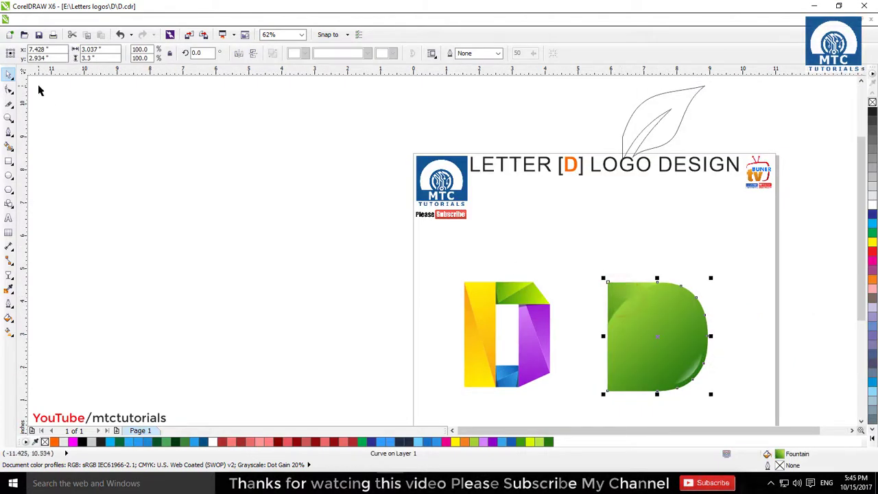
pyautogui.click(10, 91)
pyautogui.scroll(2, 644, 396)
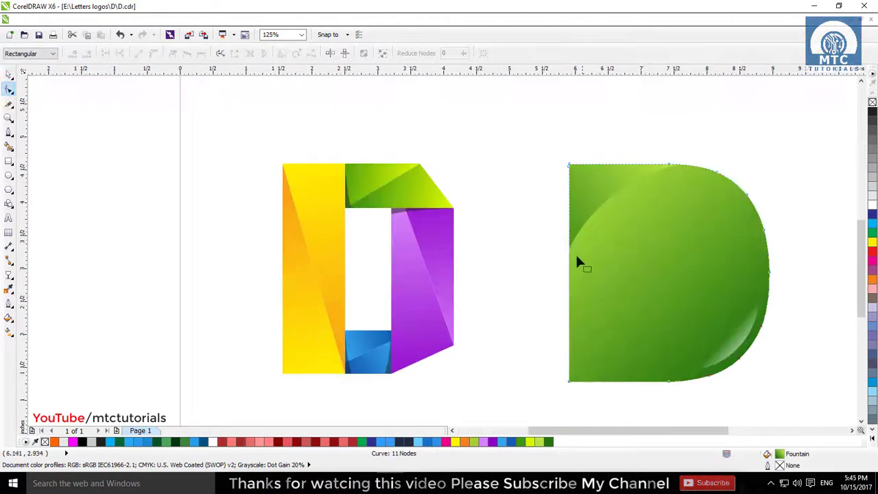
pyautogui.doubleClick(569, 254)
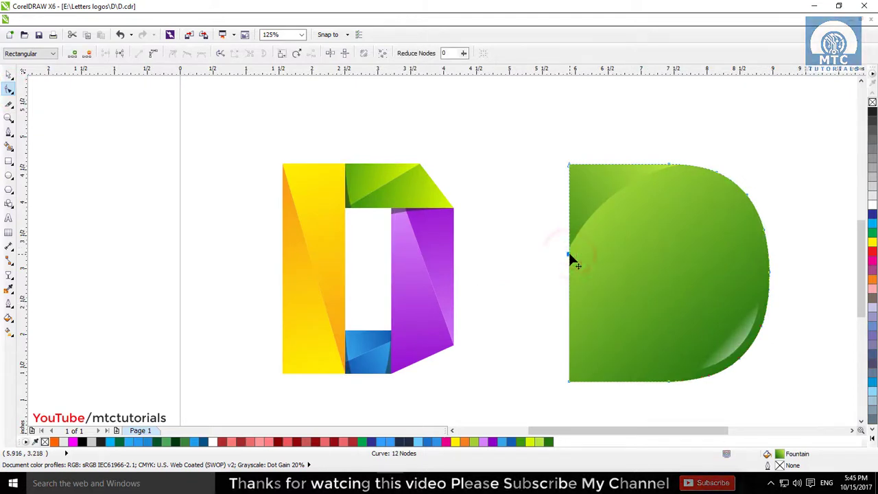
pyautogui.click(701, 167)
pyautogui.doubleClick(714, 169)
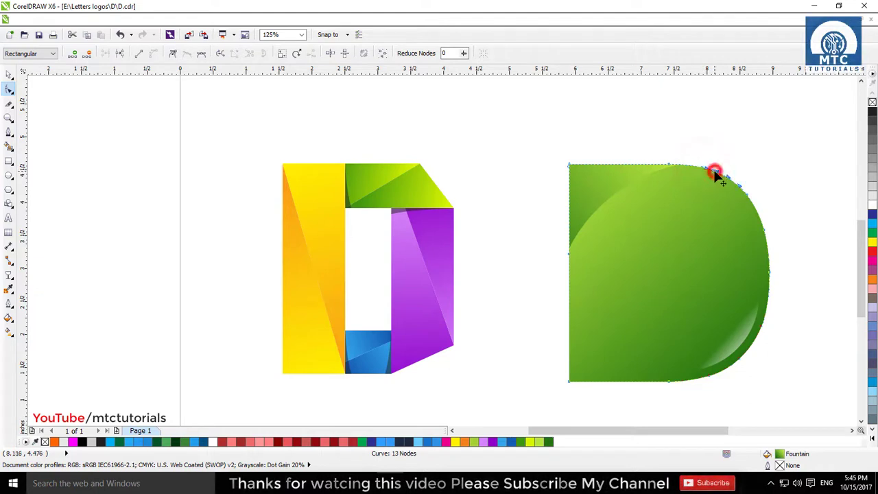
pyautogui.click(138, 54)
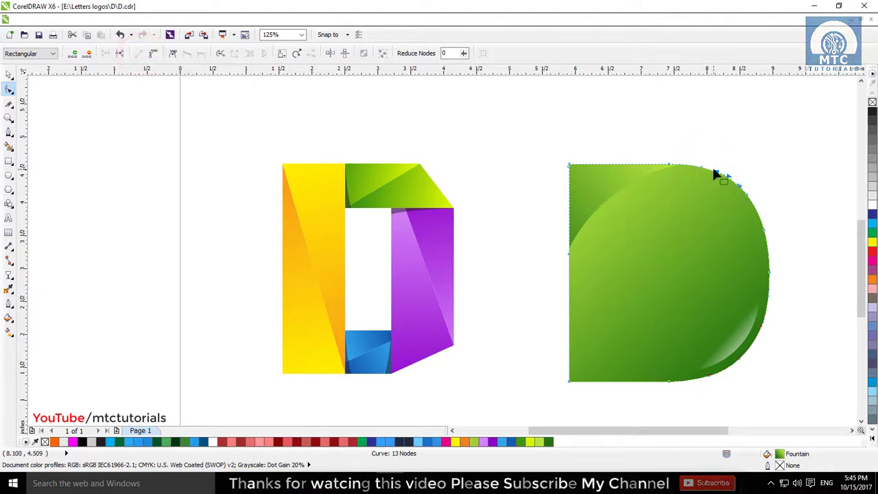
# Delete the right and bottom nodes, straighten the bottom segment, and remove the extra top-right node.
pyautogui.moveTo(715, 172)
pyautogui.mouseDown()
pyautogui.moveTo(826, 375)
pyautogui.moveTo(806, 394)
pyautogui.mouseUp()
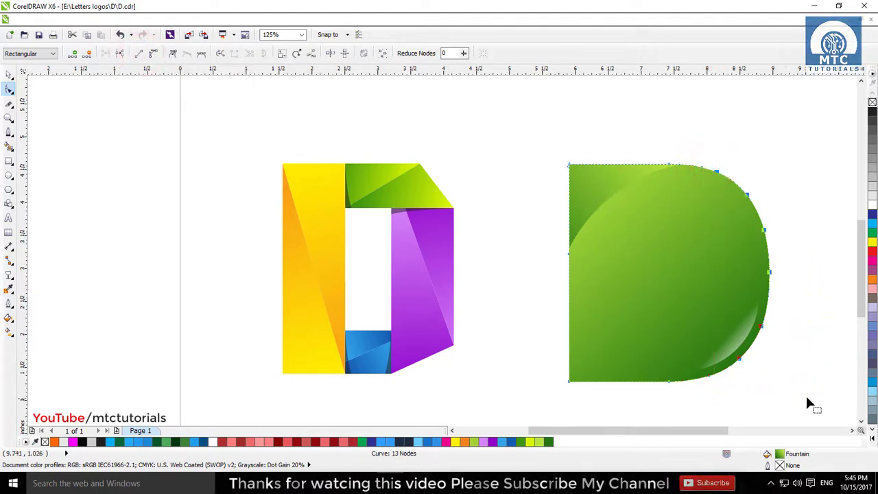
pyautogui.press('Delete')
pyautogui.moveTo(506, 352); pyautogui.dragTo(508, 352)
pyautogui.press('Delete')
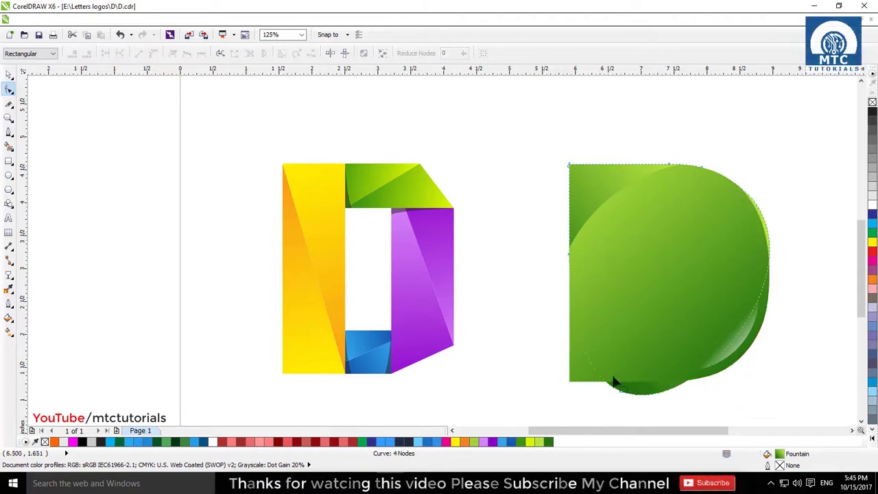
pyautogui.click(644, 396)
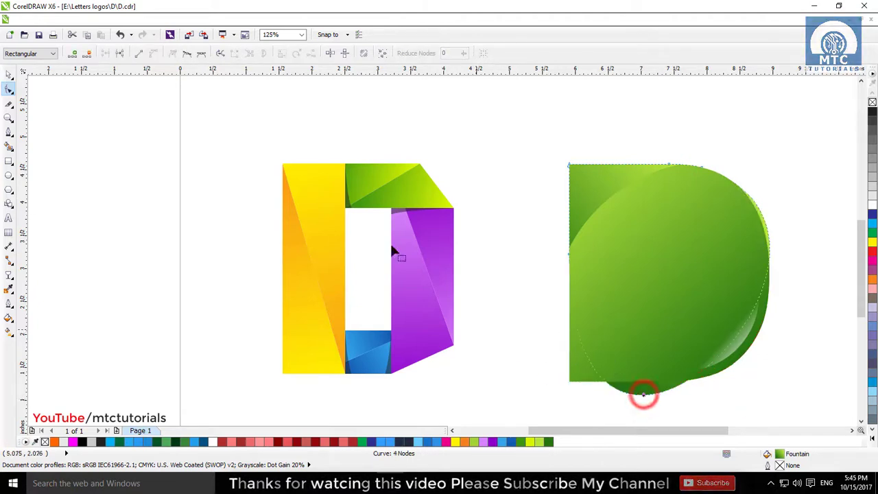
pyautogui.click(137, 54)
pyautogui.scroll(2, 717, 162)
pyautogui.scroll(2, 717, 162)
pyautogui.doubleClick(651, 174)
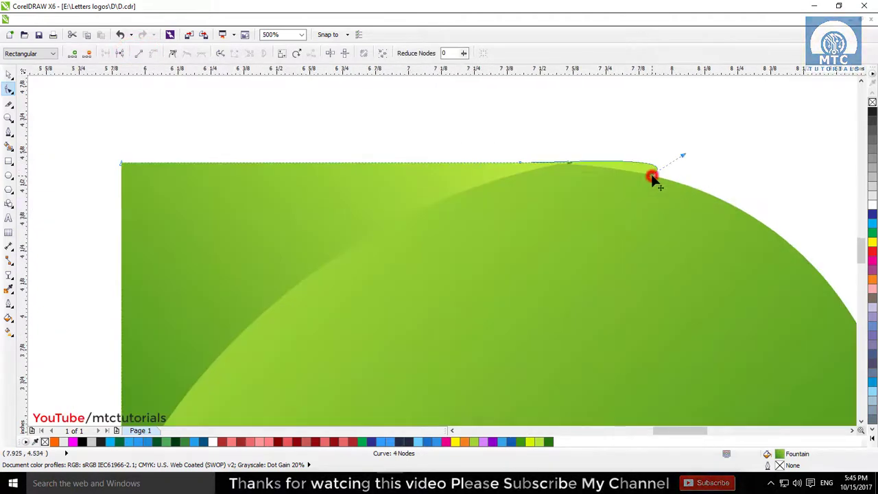
pyautogui.scroll(-4, 587, 172)
pyautogui.scroll(-2, 582, 245)
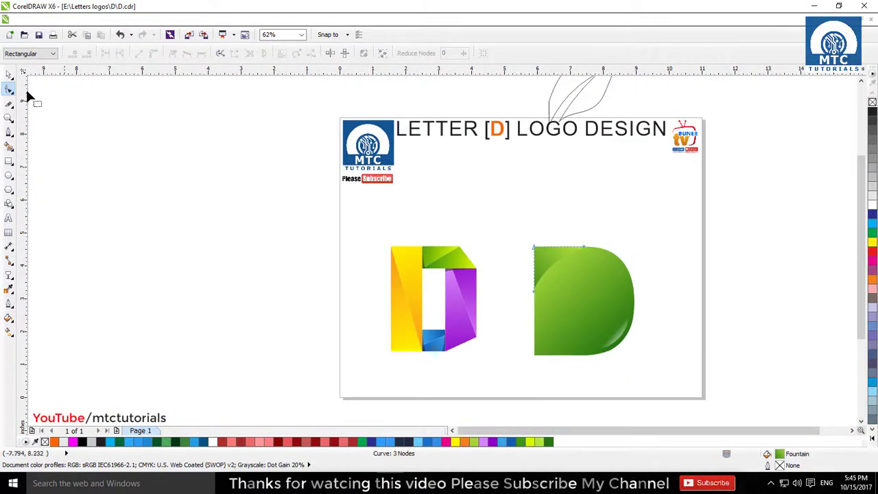
# Move the leaf onto the green D's lower left and give it a white fill with no outline.
pyautogui.click(8, 72)
pyautogui.moveTo(583, 93); pyautogui.dragTo(666, 252)
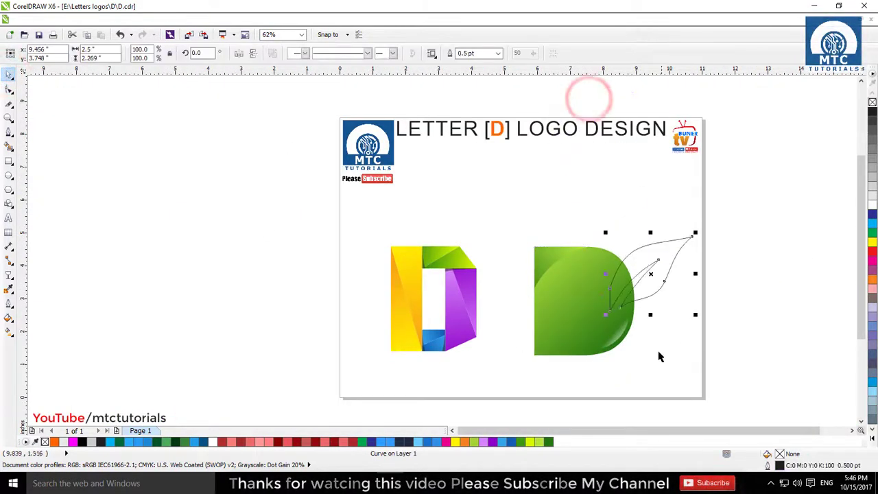
pyautogui.scroll(2, 618, 330)
pyautogui.moveTo(575, 265); pyautogui.dragTo(422, 353)
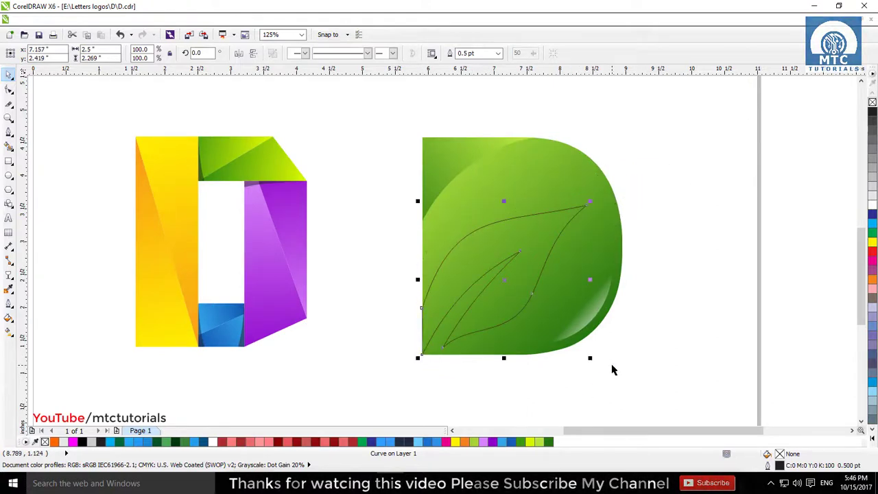
pyautogui.click(873, 207)
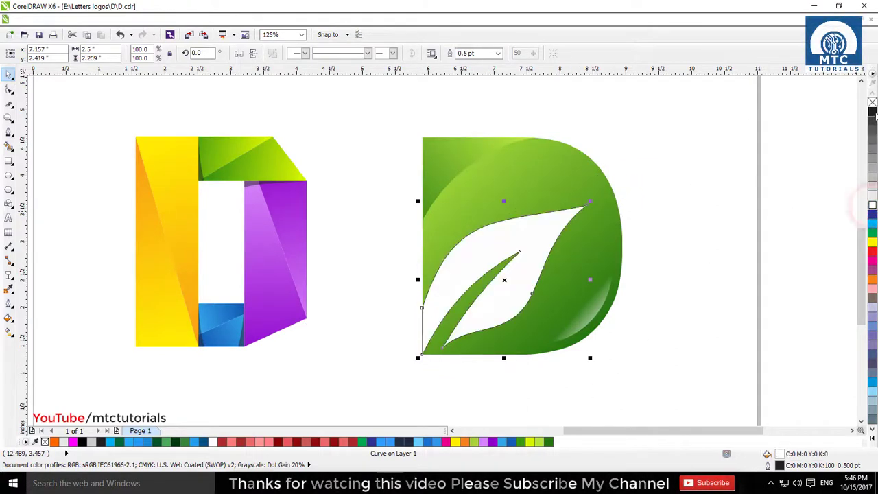
pyautogui.click(744, 218)
# Select the white leaf's bottom-left node for editing.
pyautogui.click(441, 308)
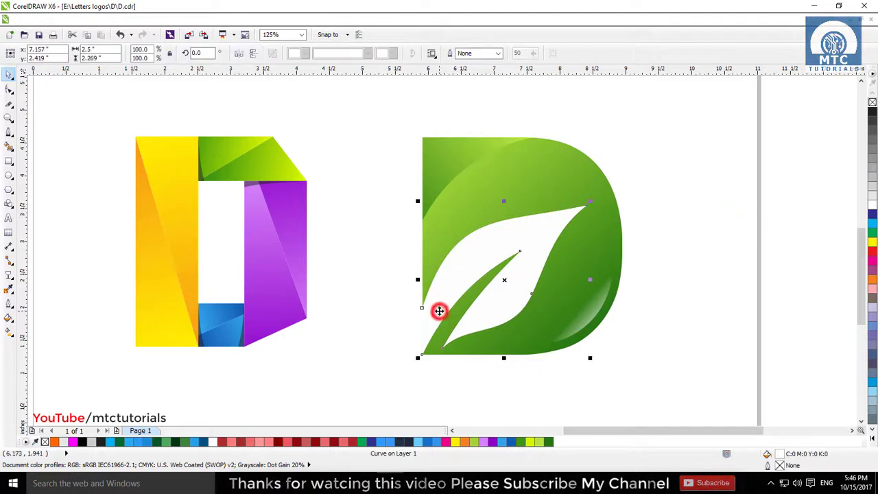
pyautogui.click(9, 87)
pyautogui.moveTo(388, 361)
pyautogui.mouseDown()
pyautogui.moveTo(429, 317)
pyautogui.moveTo(421, 352)
pyautogui.moveTo(430, 349)
pyautogui.mouseUp()
pyautogui.scroll(2, 422, 355)
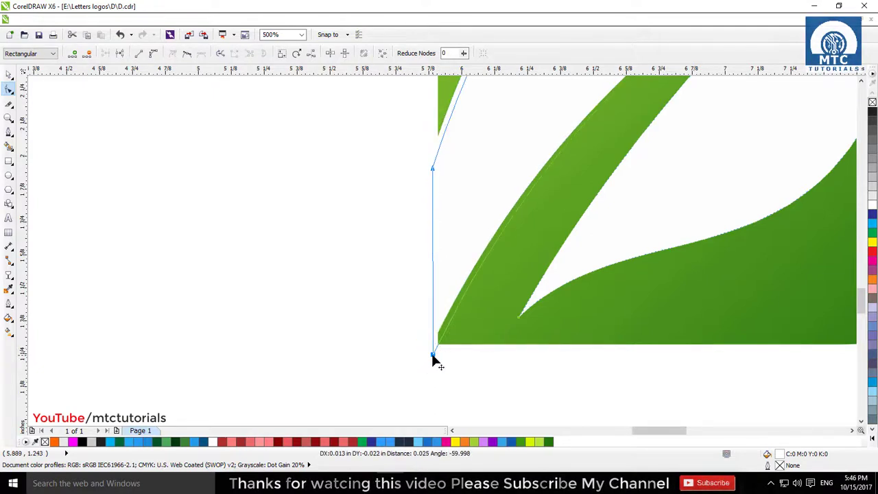
# Drag the leaf's bottom-left node onto the green D's left edge.
pyautogui.moveTo(429, 349); pyautogui.dragTo(433, 355)
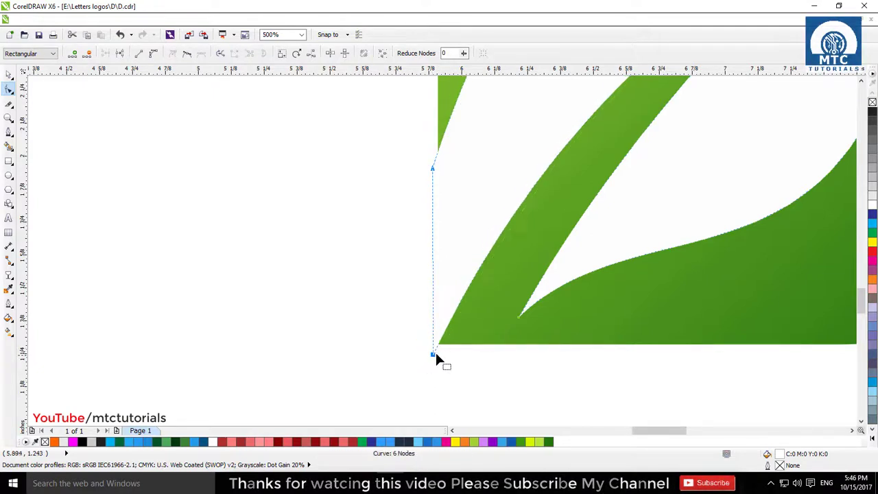
pyautogui.click(7, 76)
pyautogui.click(357, 276)
pyautogui.scroll(-2, 550, 341)
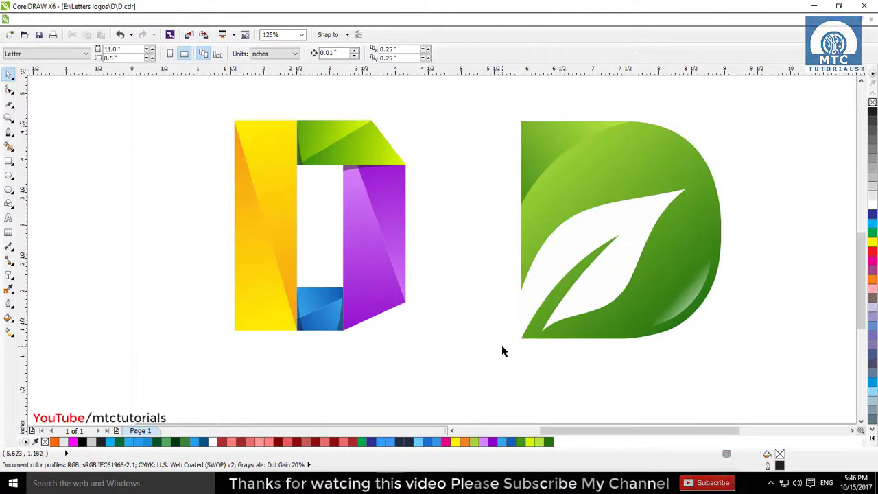
# Check the leaf's node on the D's left edge, then select the green D.
pyautogui.click(579, 250)
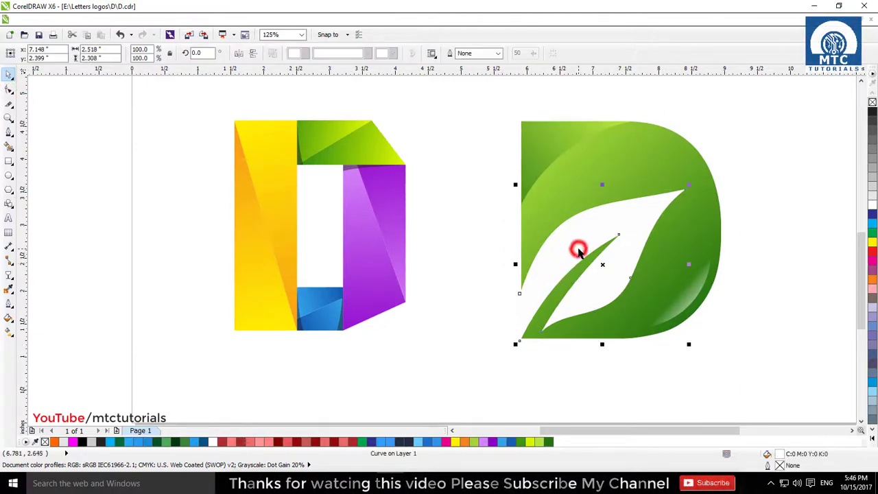
pyautogui.click(9, 89)
pyautogui.scroll(2, 530, 297)
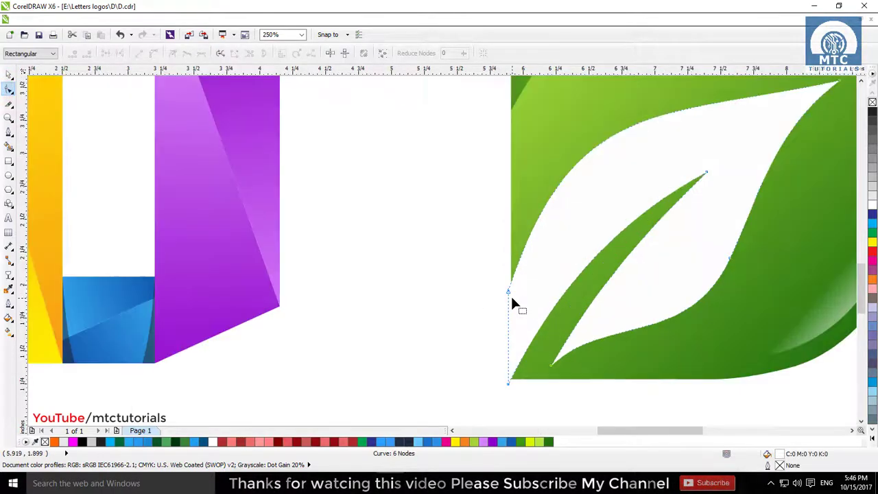
pyautogui.click(509, 290)
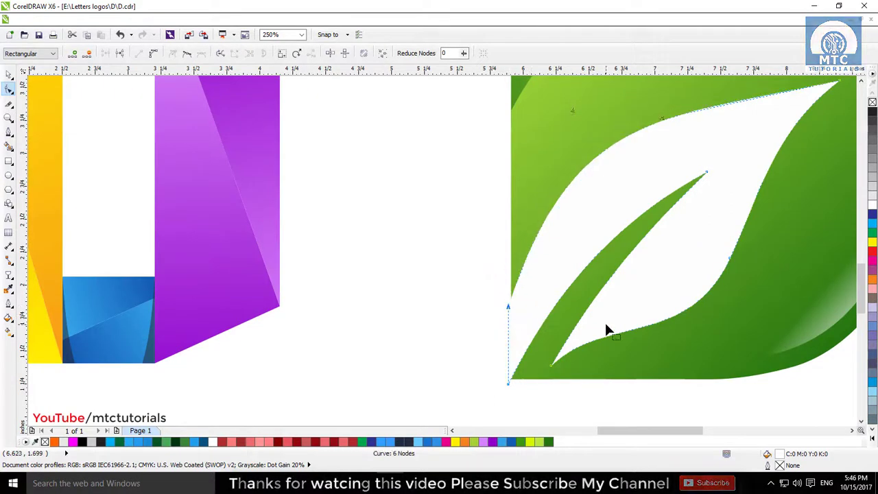
pyautogui.scroll(-2, 605, 322)
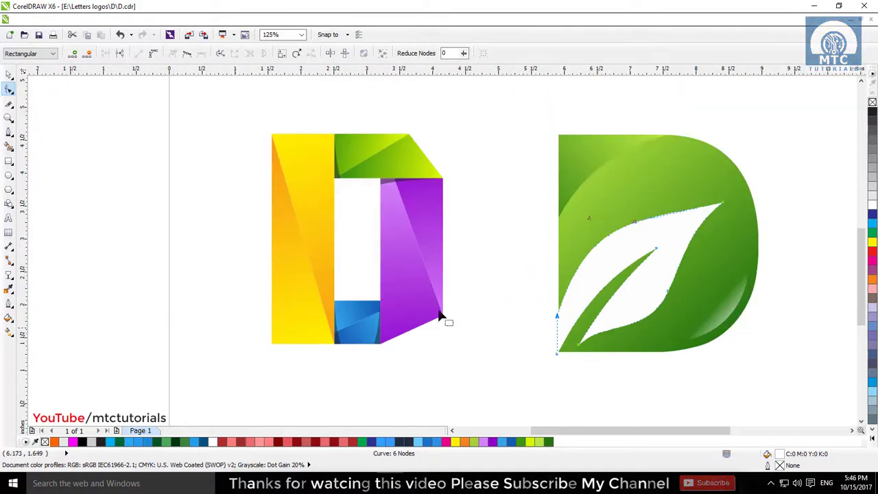
pyautogui.click(10, 77)
pyautogui.click(521, 255)
pyautogui.click(676, 177)
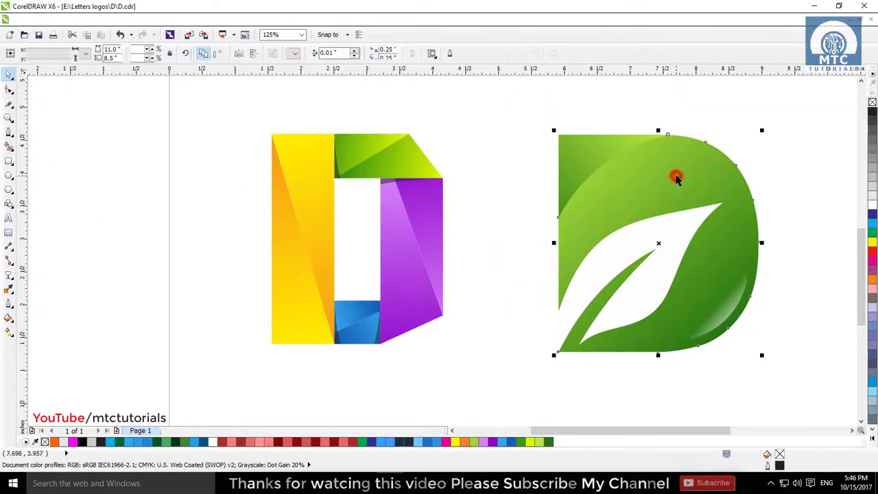
# Select the leaf with the D and apply Intersect instead of Trim.
pyautogui.keyDown('shift'); pyautogui.click(682, 225); pyautogui.keyUp('shift')
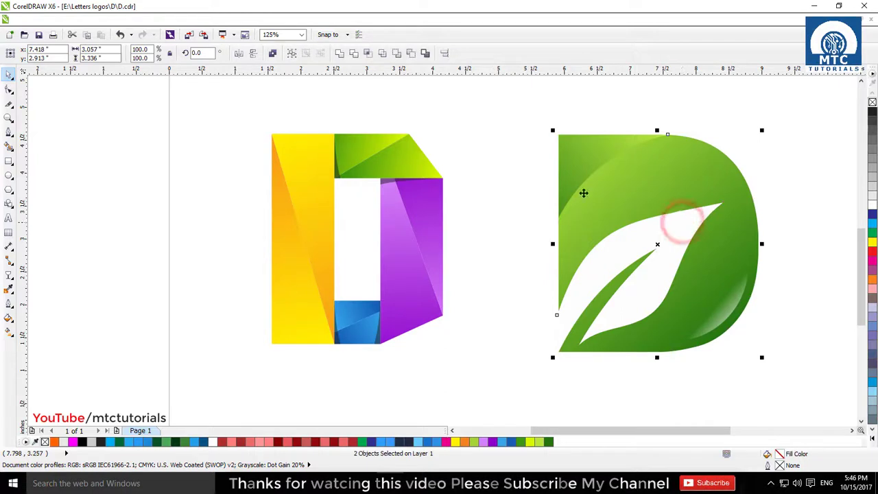
pyautogui.click(354, 55)
pyautogui.hotkey('ctrl', 'z')
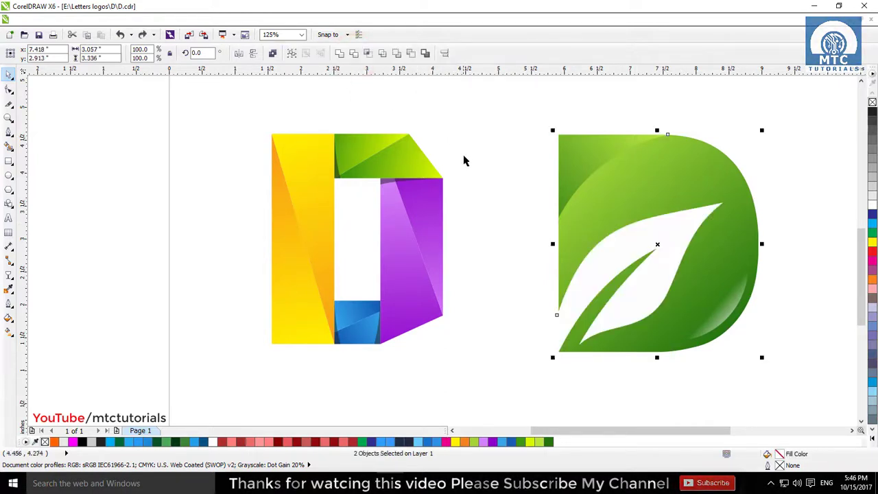
pyautogui.click(367, 54)
# Test-drag the white leaf piece out of the green D, then undo the move.
pyautogui.click(485, 150)
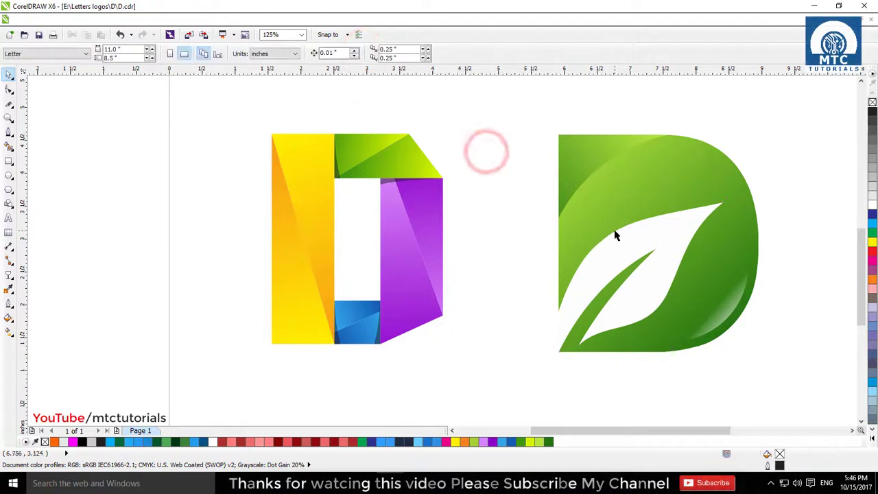
pyautogui.click(618, 235)
pyautogui.click(662, 239)
pyautogui.moveTo(603, 238); pyautogui.dragTo(455, 237)
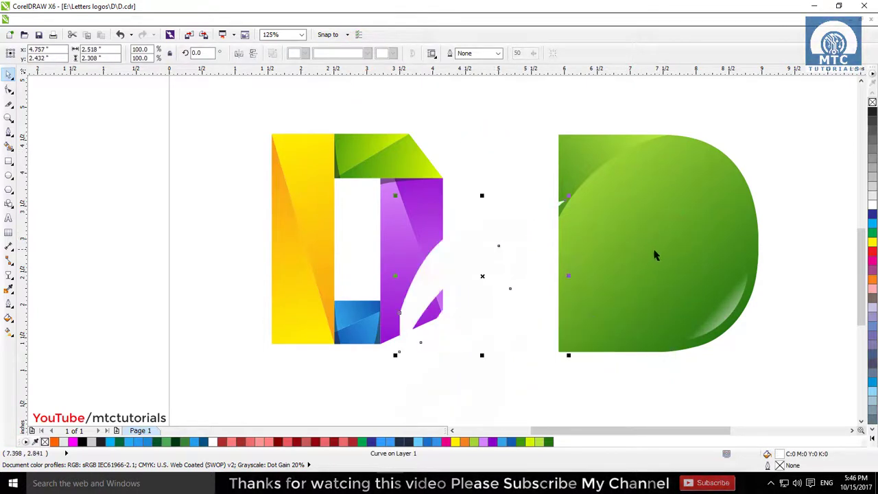
pyautogui.hotkey('ctrl', 'z')
# Select the white leaf and green D and combine them into a leaf cut-out.
pyautogui.keyDown('shift'); pyautogui.click(758, 258); pyautogui.keyUp('shift')
pyautogui.click(800, 190)
pyautogui.click(678, 221)
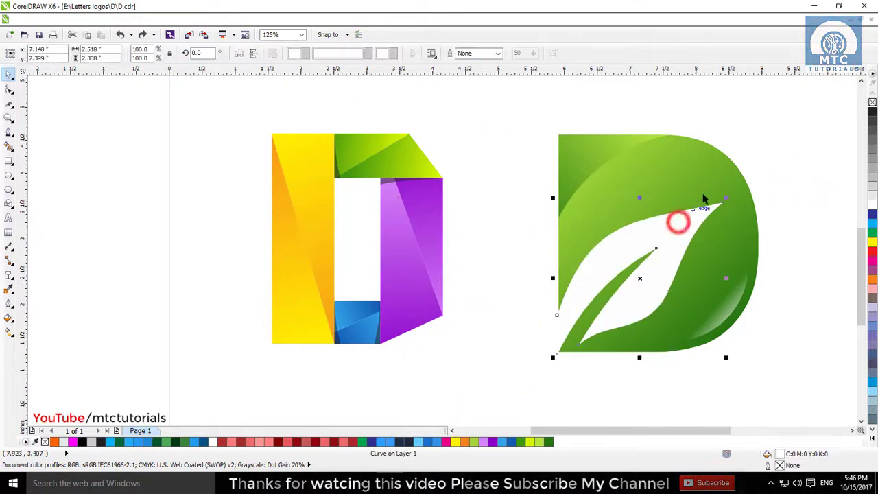
pyautogui.keyDown('shift'); pyautogui.click(725, 167); pyautogui.keyUp('shift')
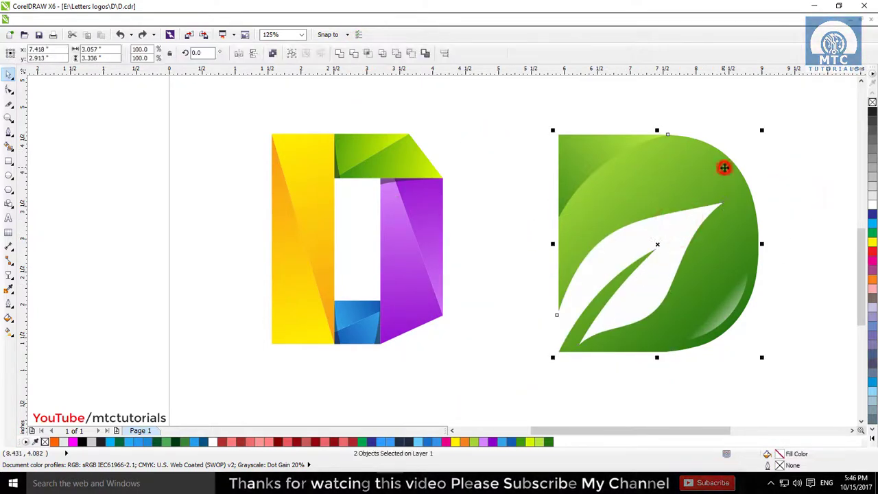
pyautogui.click(366, 53)
# Try moving the glossy ellipse over the green D, undoing each attempt.
pyautogui.click(492, 147)
pyautogui.click(661, 235)
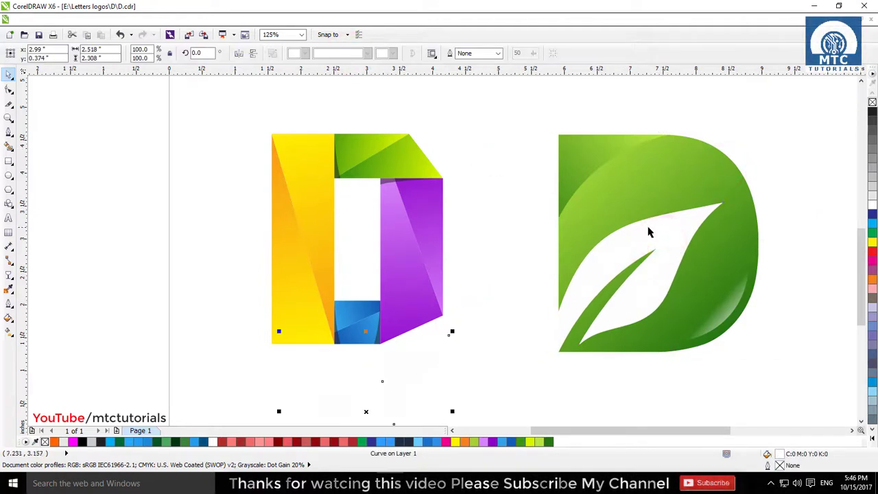
pyautogui.moveTo(649, 233); pyautogui.dragTo(555, 304)
pyautogui.hotkey('ctrl', 'z')
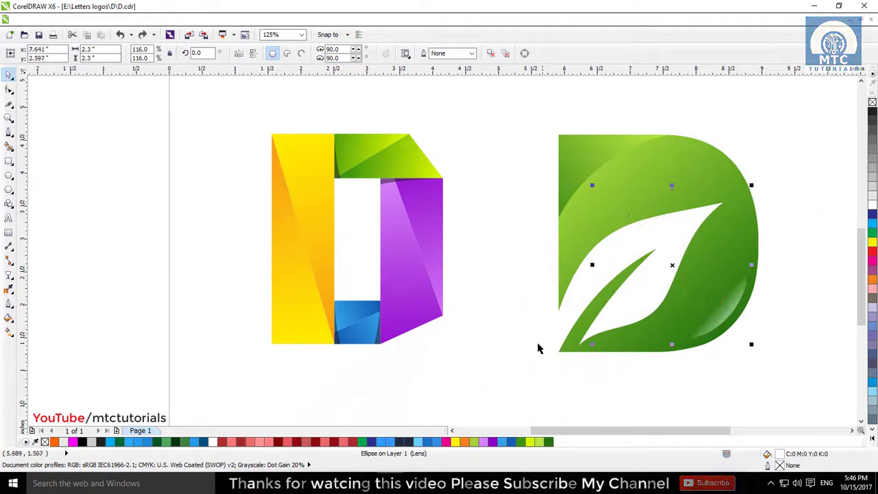
pyautogui.click(523, 368)
pyautogui.click(402, 396)
pyautogui.press('Escape')
pyautogui.moveTo(611, 266); pyautogui.dragTo(573, 310)
pyautogui.hotkey('ctrl', 'z')
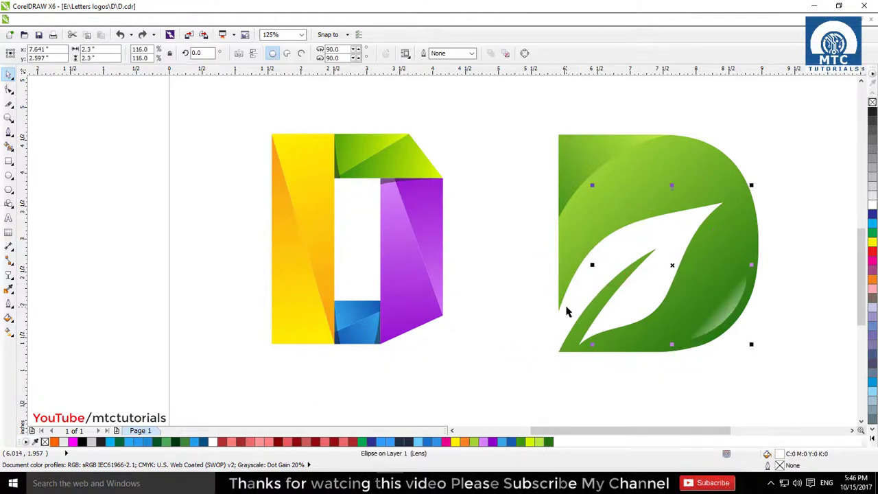
pyautogui.click(567, 312)
# Marquee-select every piece of the green D to check it, then deselect.
pyautogui.moveTo(530, 370); pyautogui.dragTo(786, 121)
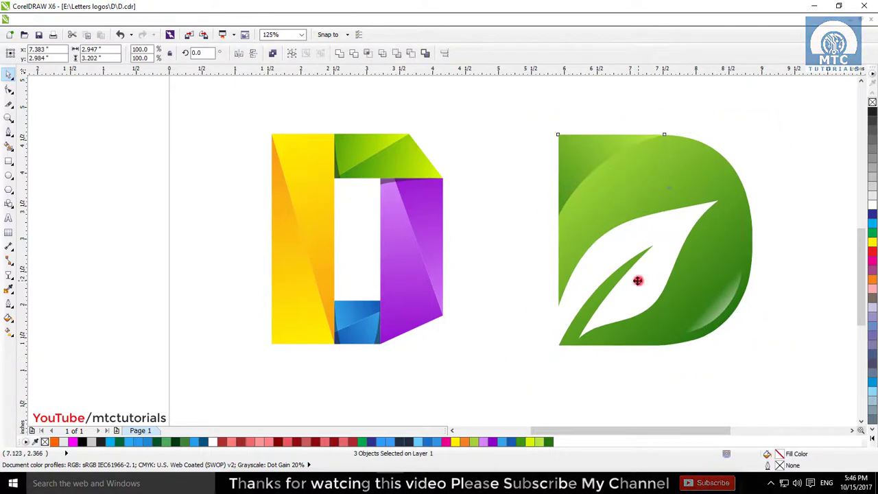
pyautogui.scroll(-4, 627, 278)
pyautogui.scroll(2, 741, 329)
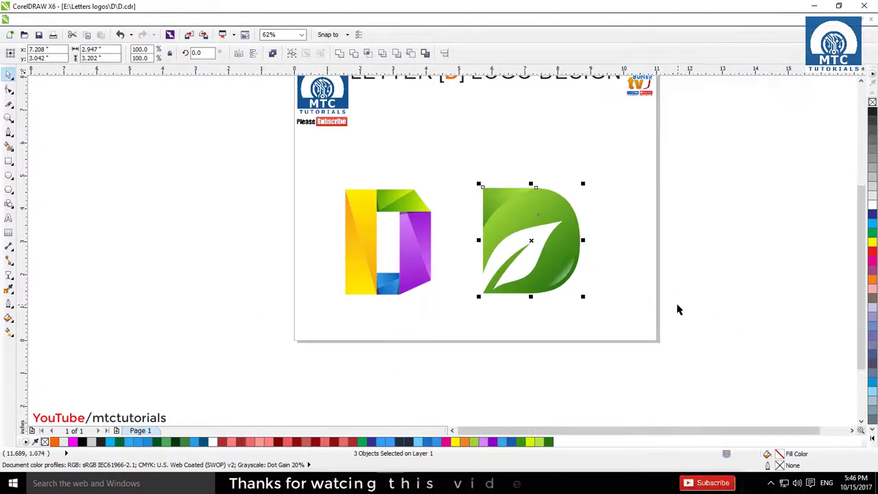
pyautogui.click(471, 140)
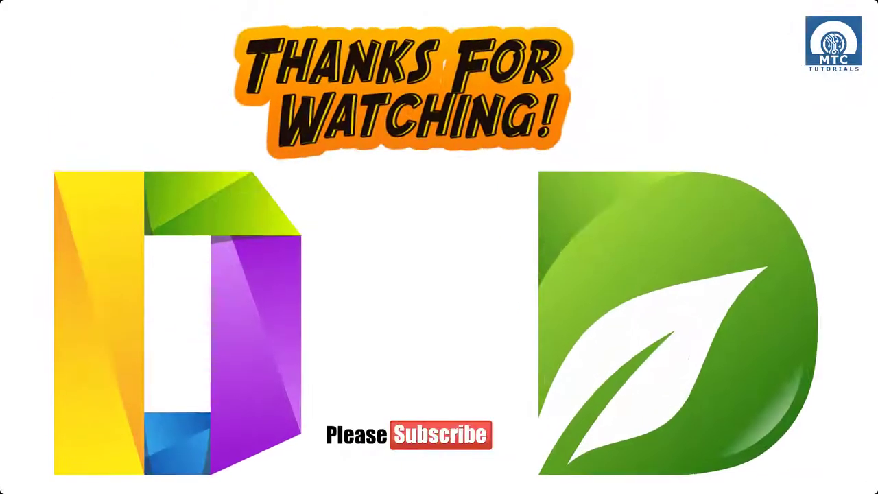